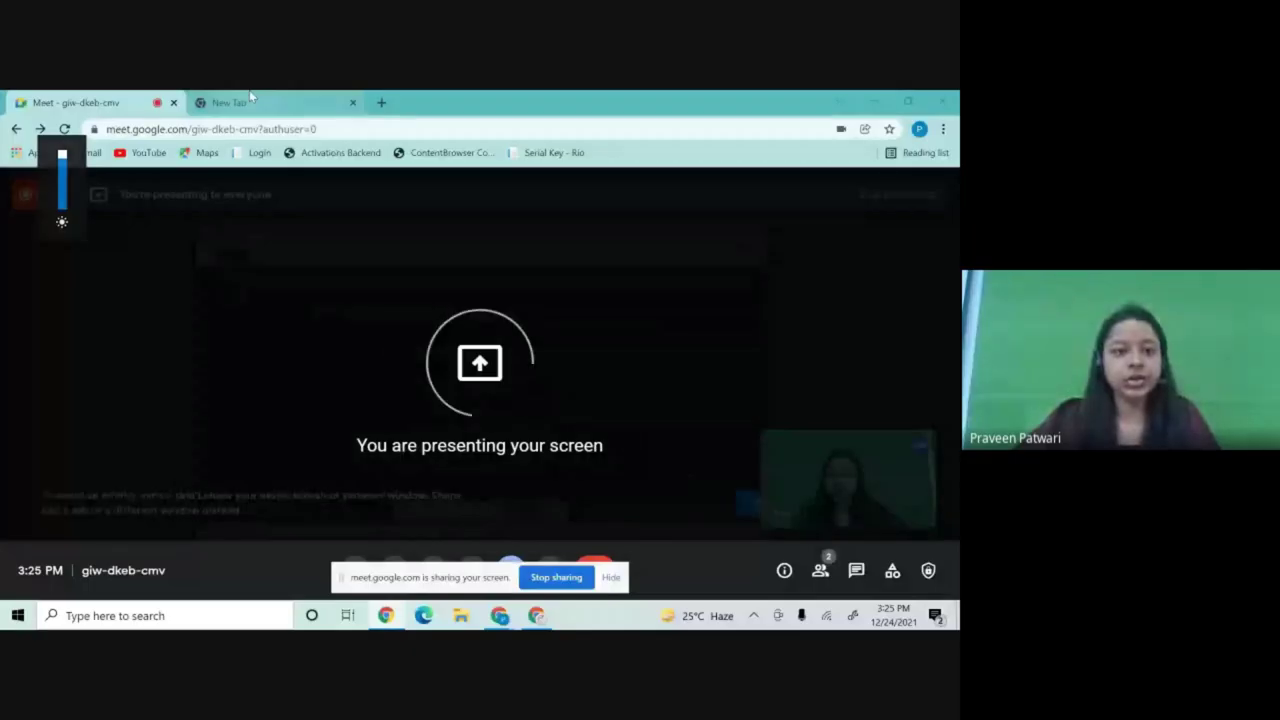
Step: Switch to the empty new tab showing the Google home page while the screen is shared
{"action": "left_click", "coordinate": [250, 97]}
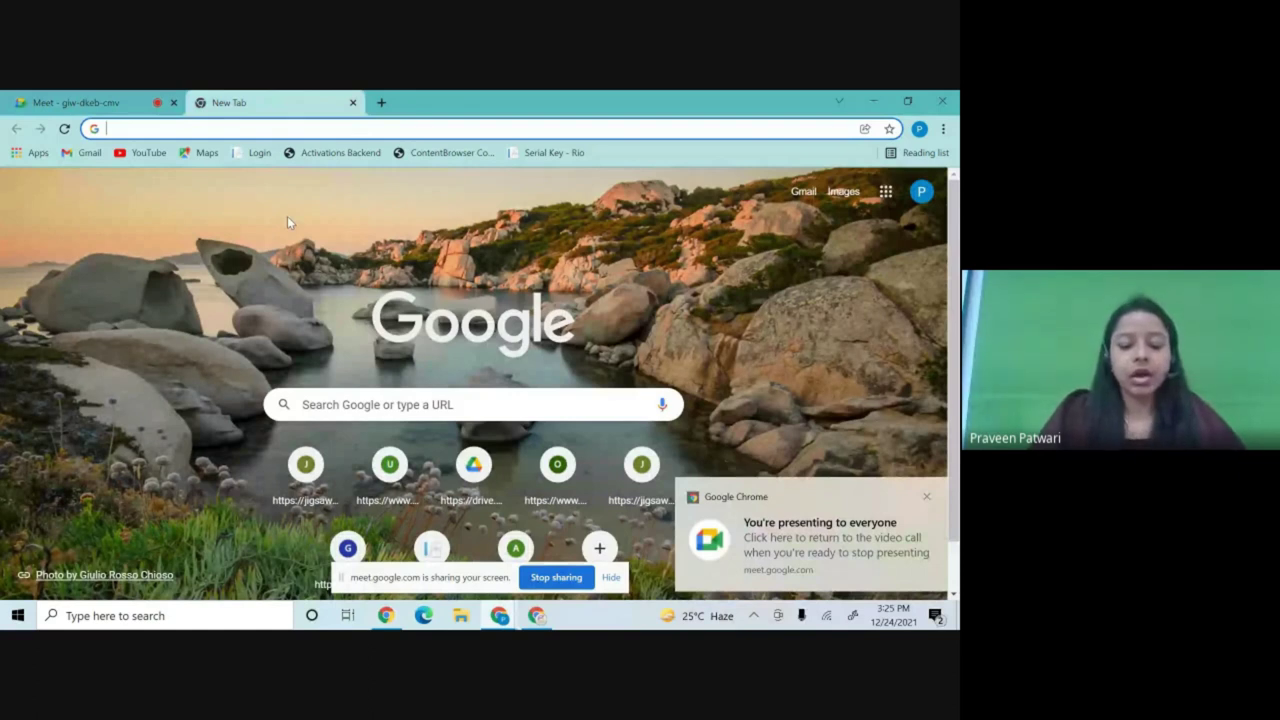
Step: Search Google for 'ifoa membership' and open the IFoA Student membership result
{"action": "type", "text": "ifoa"}
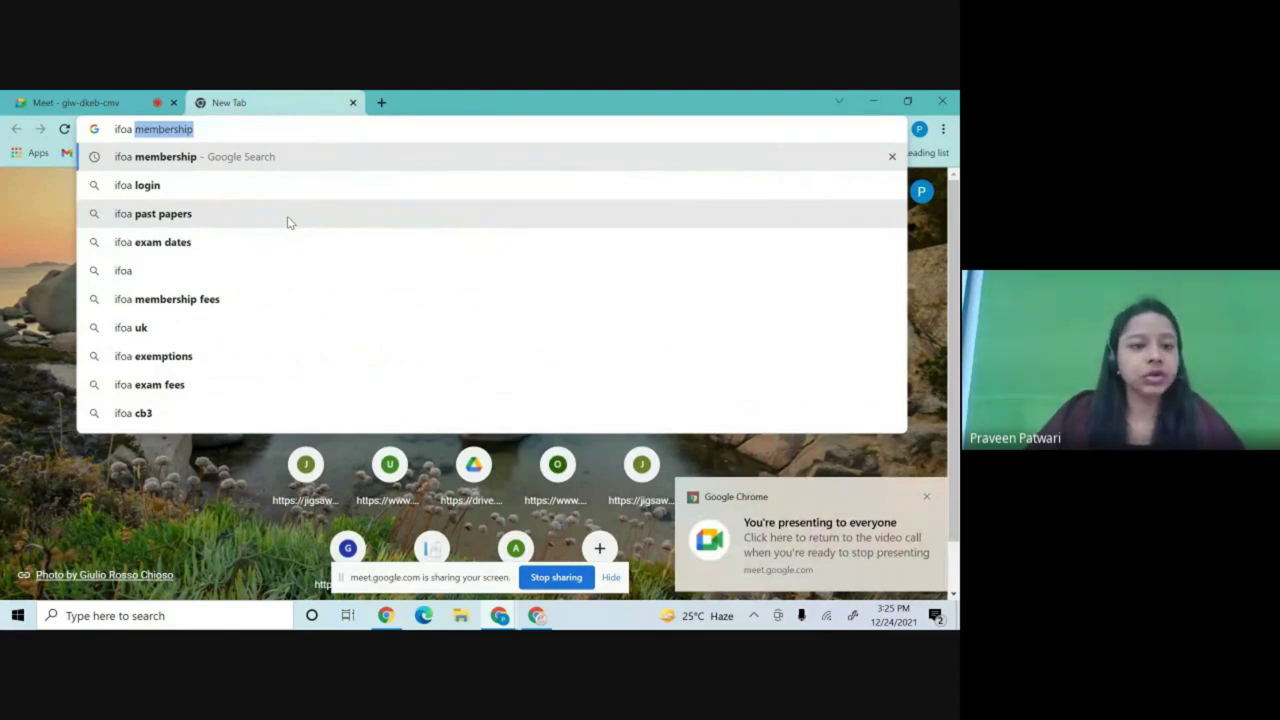
{"action": "key", "text": "Right"}
{"action": "key", "text": "Return"}
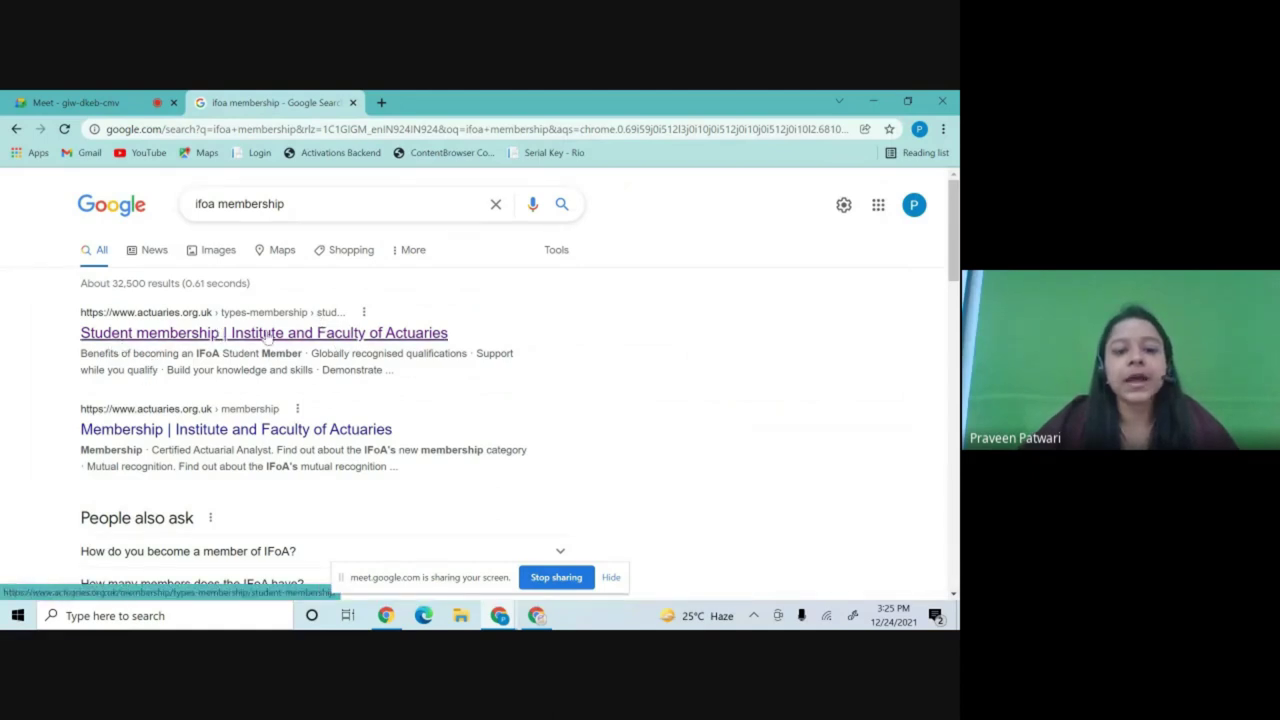
{"action": "left_click", "coordinate": [328, 341]}
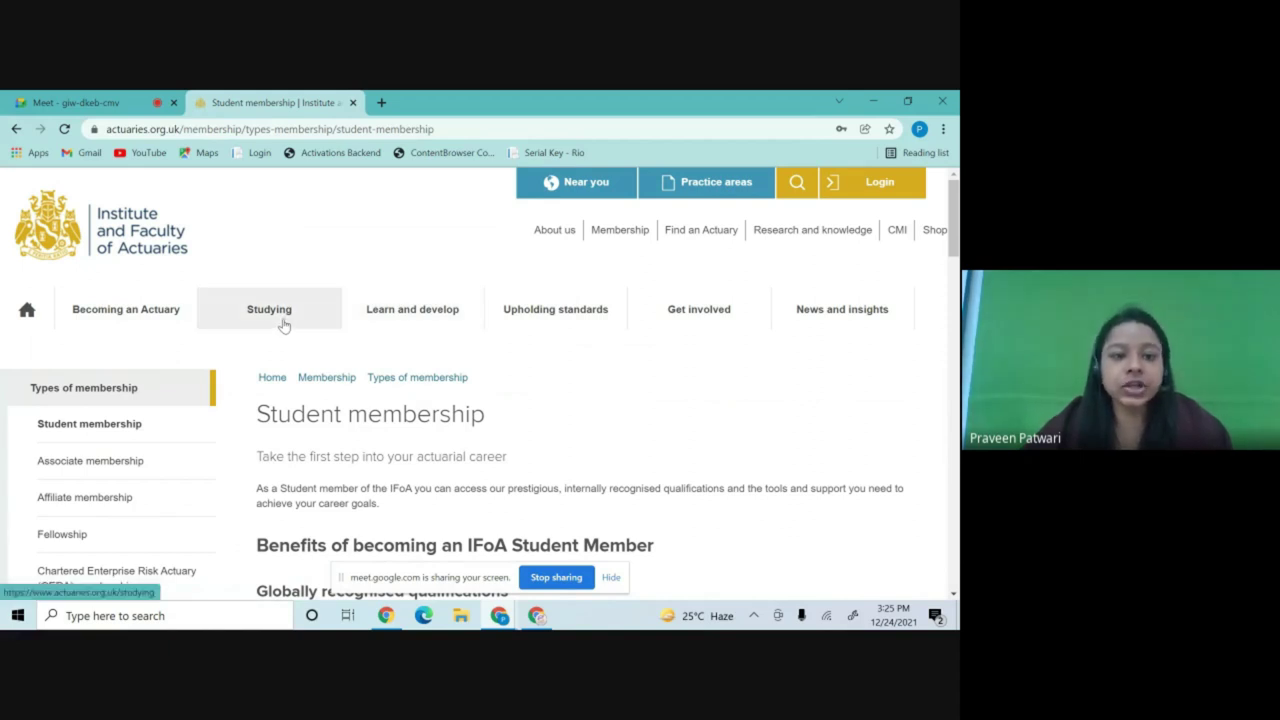
Step: Go to the Studying section of the IFoA site and scroll down its page
{"action": "left_click", "coordinate": [284, 324]}
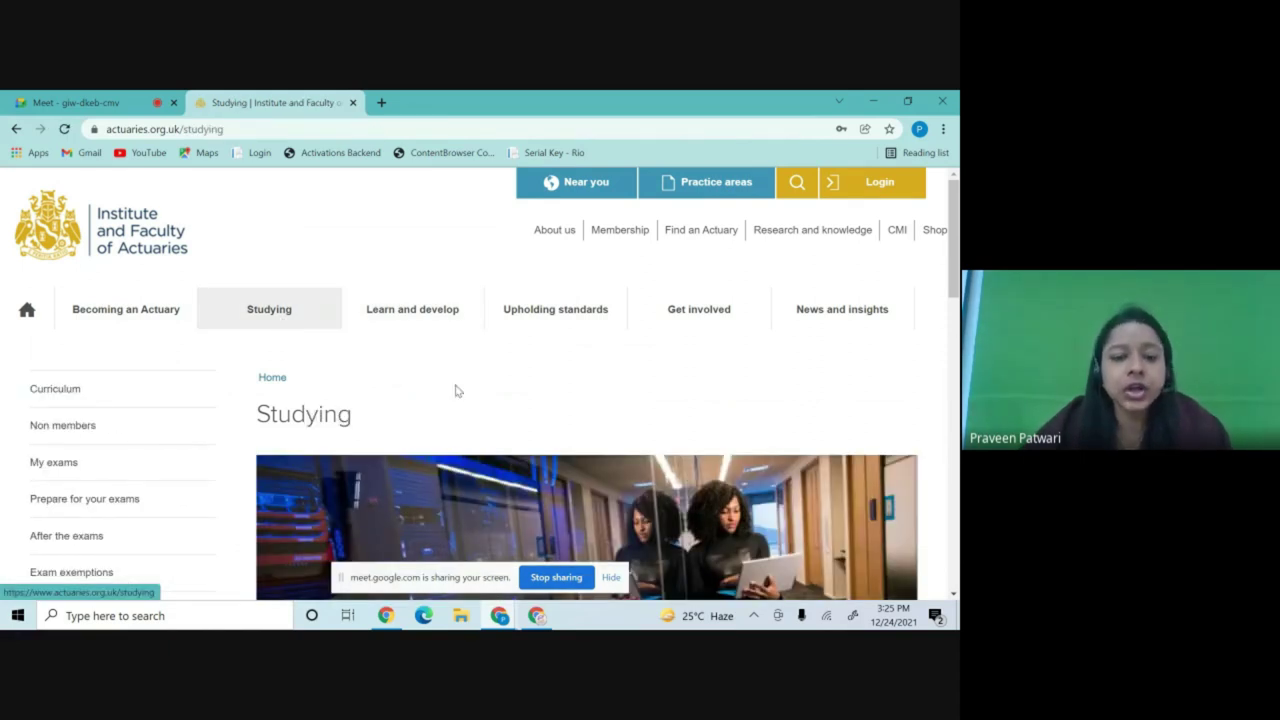
{"action": "scroll", "coordinate": [456, 390], "scroll_direction": "down", "scroll_amount": 6}
{"action": "scroll", "coordinate": [456, 390], "scroll_direction": "down", "scroll_amount": 10}
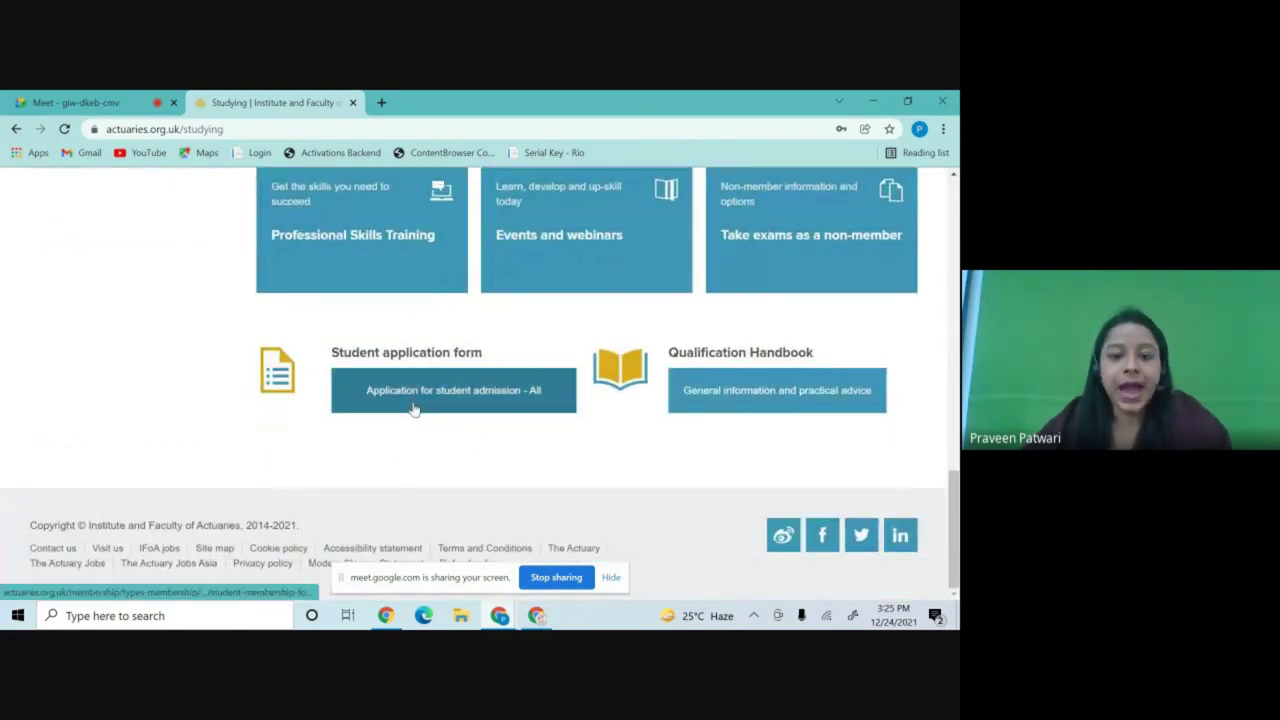
Step: Open 'Application for student admission - All' and read down to 'Returning to your Application'
{"action": "left_click", "coordinate": [501, 399]}
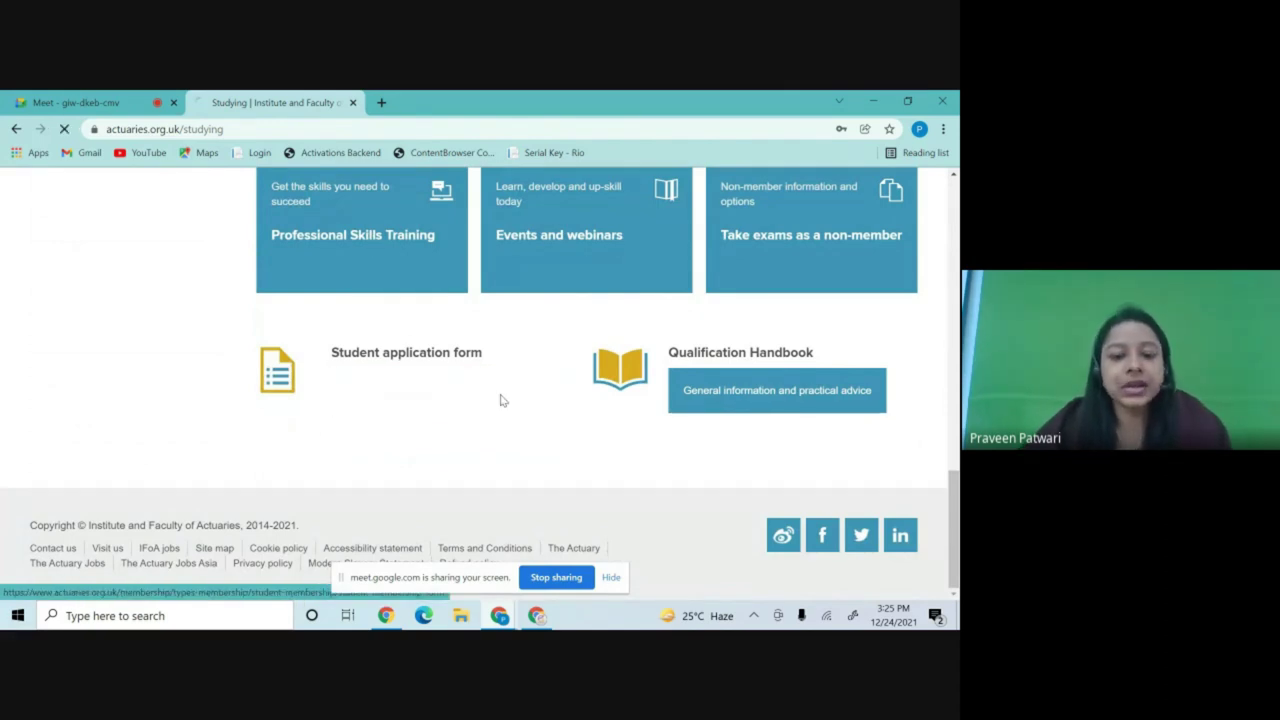
{"action": "scroll", "coordinate": [501, 399], "scroll_direction": "down", "scroll_amount": 2}
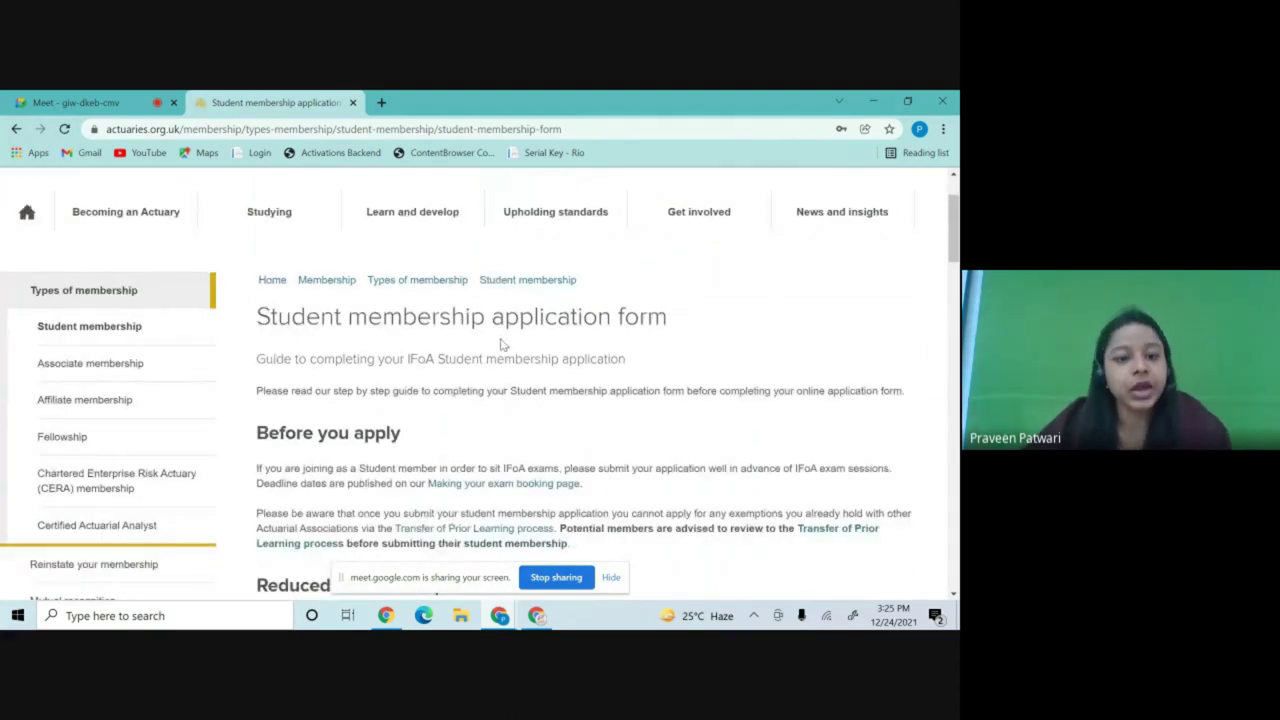
{"action": "scroll", "coordinate": [502, 344], "scroll_direction": "down", "scroll_amount": 2}
{"action": "scroll", "coordinate": [502, 344], "scroll_direction": "down", "scroll_amount": 10}
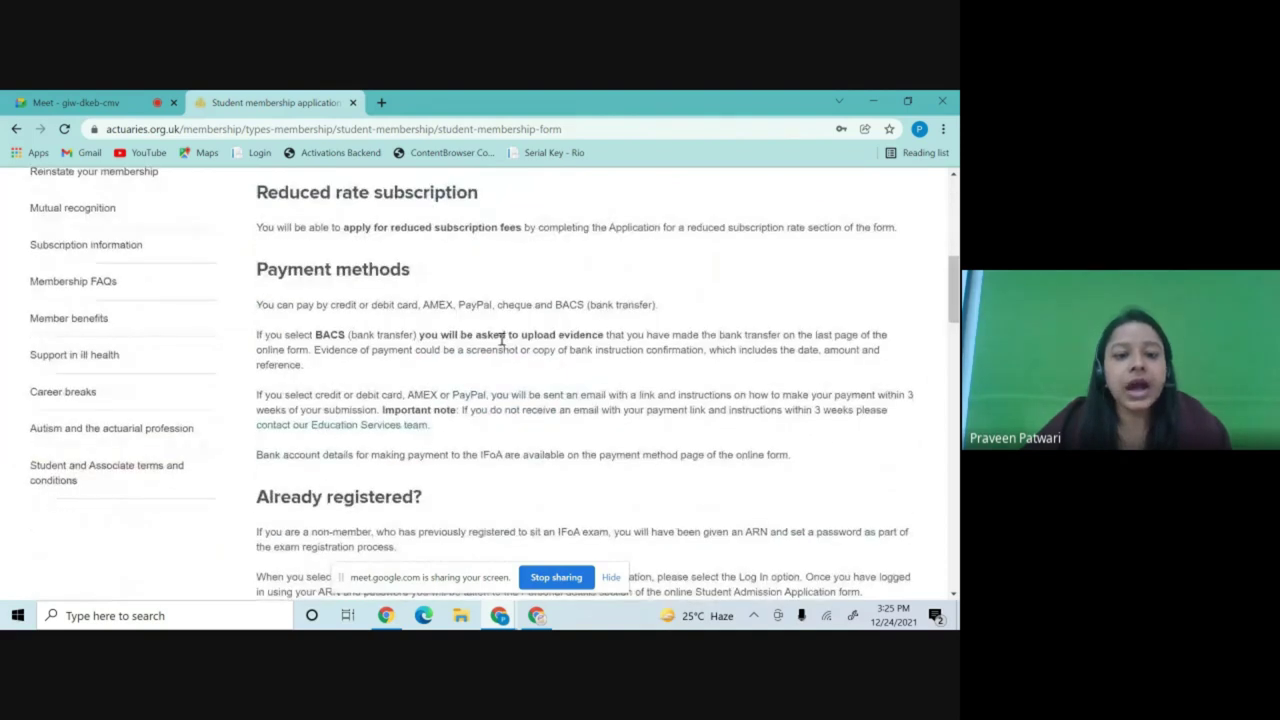
{"action": "scroll", "coordinate": [502, 344], "scroll_direction": "down", "scroll_amount": 7}
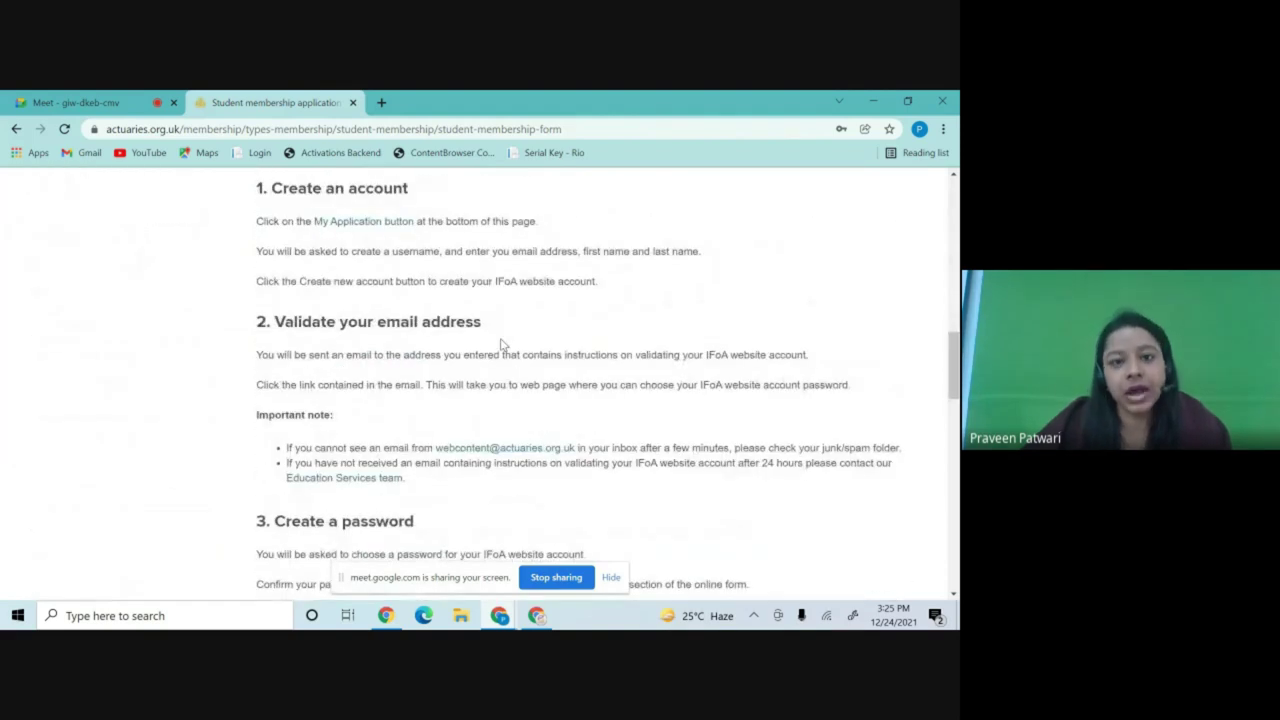
{"action": "scroll", "coordinate": [502, 344], "scroll_direction": "down", "scroll_amount": 8}
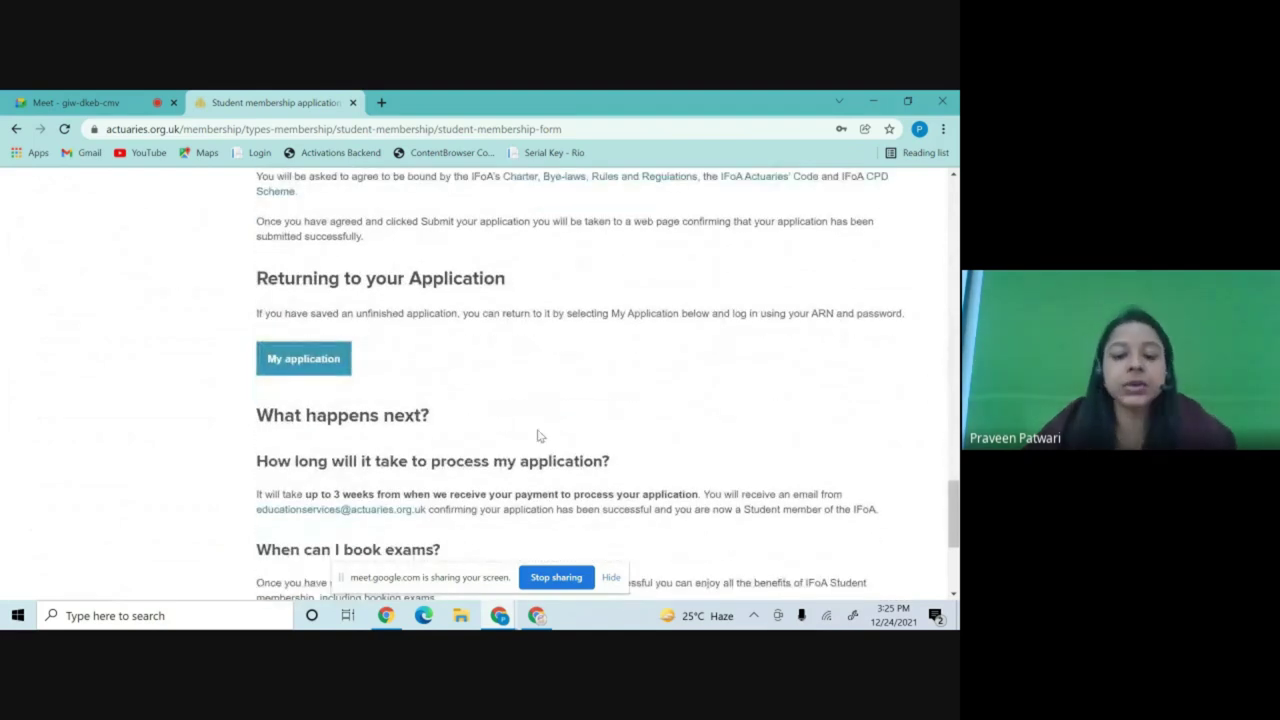
{"action": "left_click", "coordinate": [613, 582]}
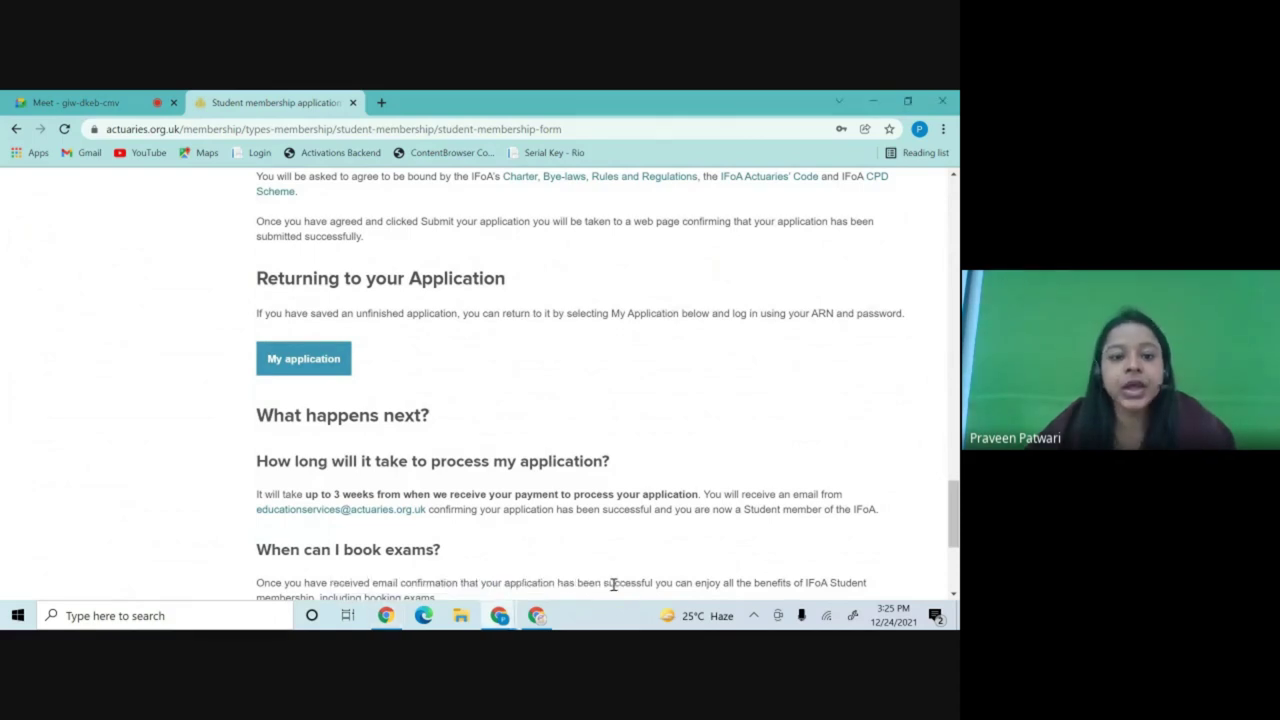
Step: Open the 'My application' Student Admission Application page and scroll to the login options
{"action": "left_click", "coordinate": [287, 372]}
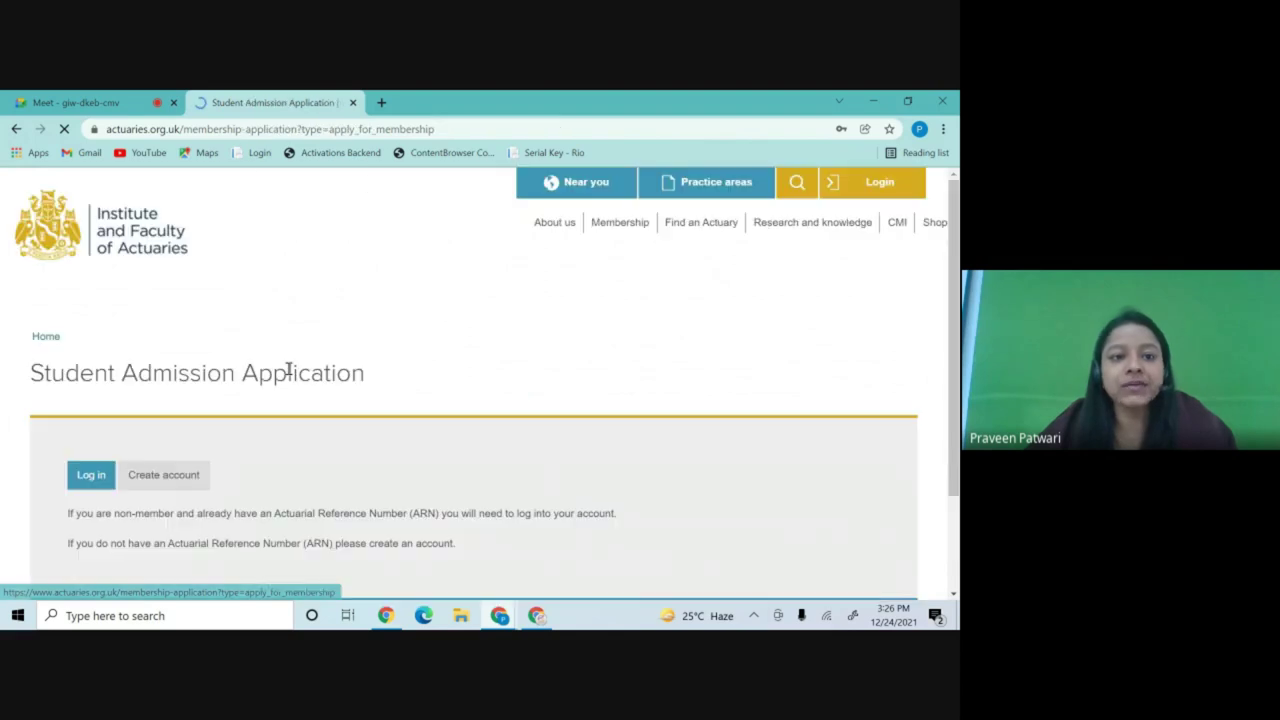
{"action": "scroll", "coordinate": [287, 372], "scroll_direction": "down", "scroll_amount": 2}
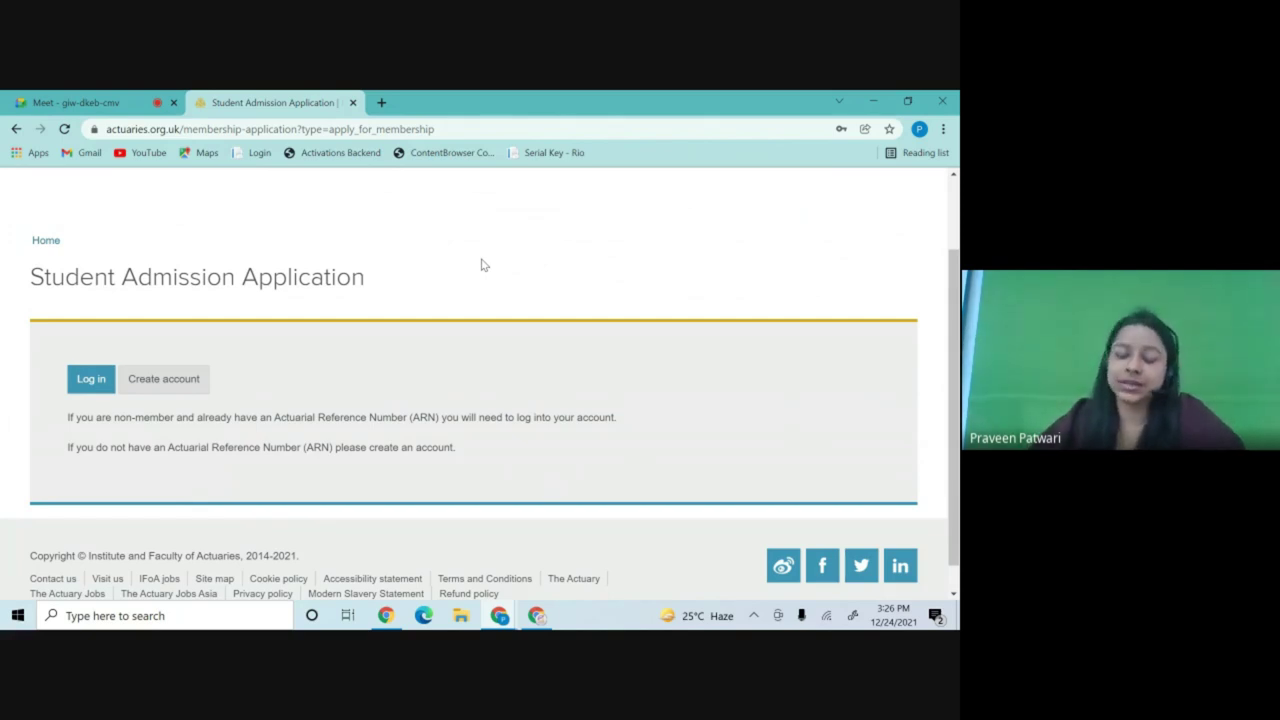
Step: Open the Create an account dialog and type the chosen username into the Username field
{"action": "left_click", "coordinate": [181, 386]}
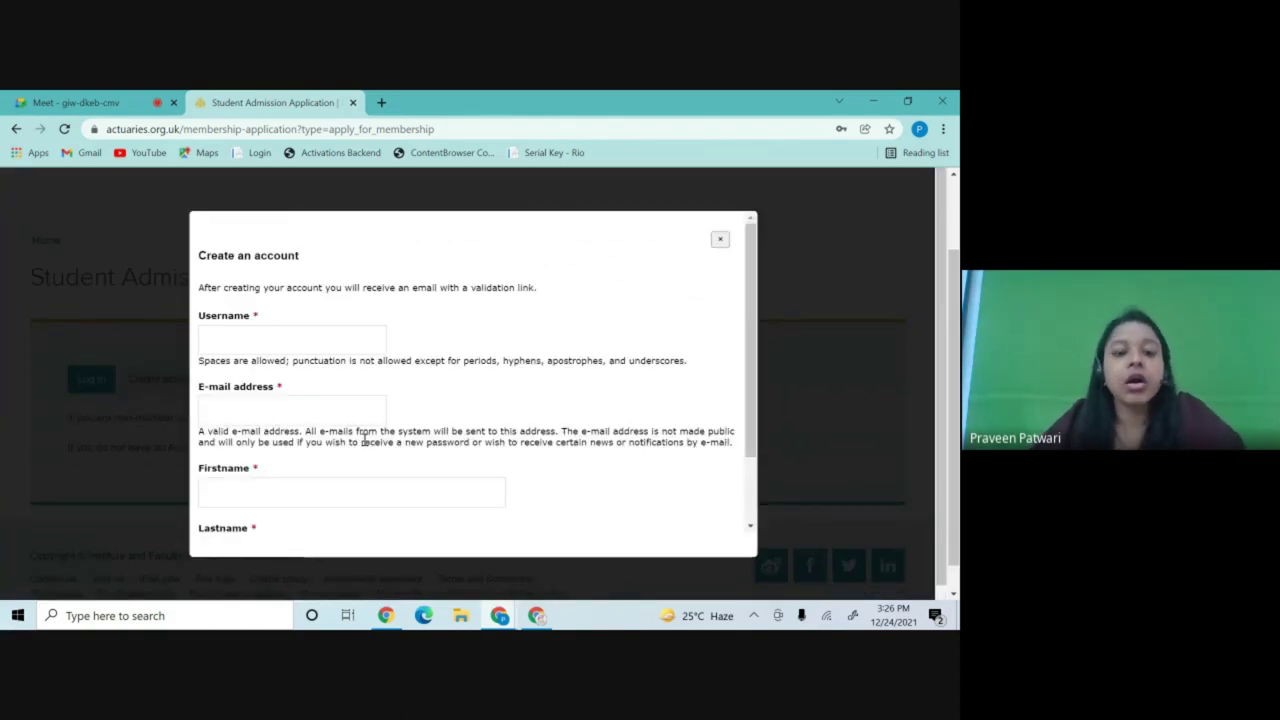
{"action": "scroll", "coordinate": [364, 446], "scroll_direction": "down", "scroll_amount": 2}
{"action": "scroll", "coordinate": [364, 446], "scroll_direction": "up", "scroll_amount": 2}
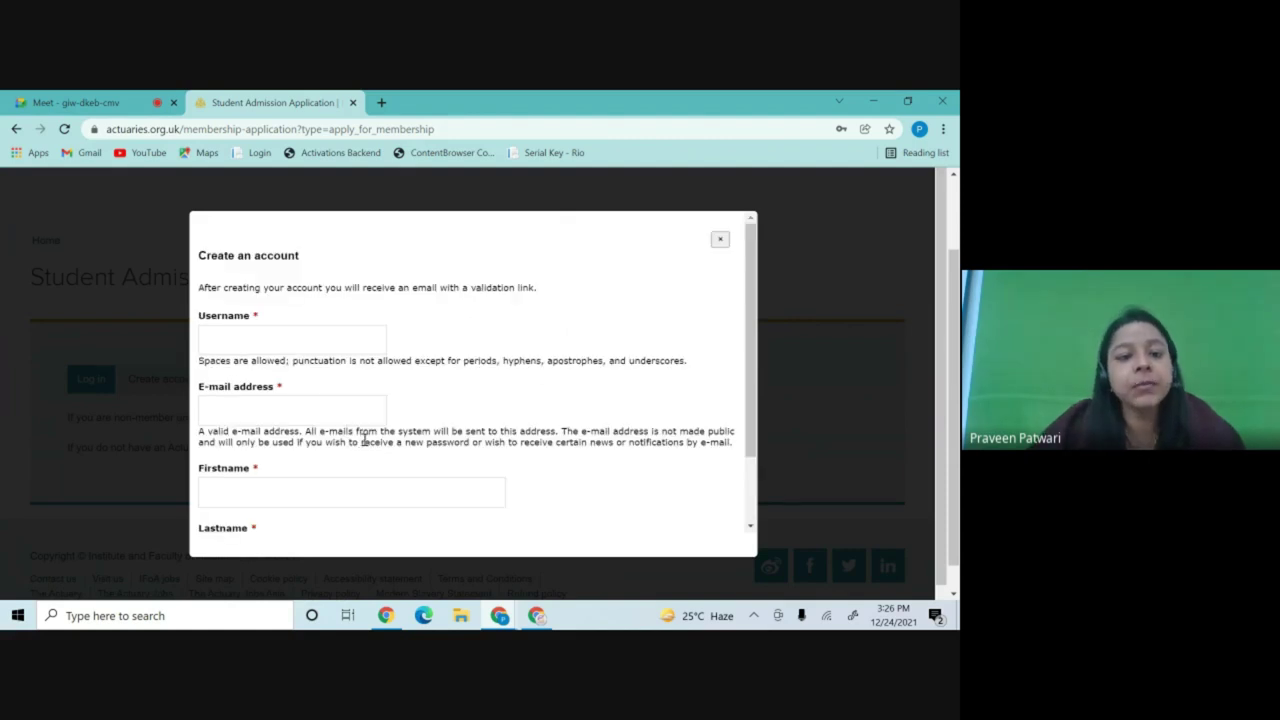
{"action": "scroll", "coordinate": [364, 440], "scroll_direction": "down", "scroll_amount": 2}
{"action": "scroll", "coordinate": [363, 440], "scroll_direction": "up", "scroll_amount": 2}
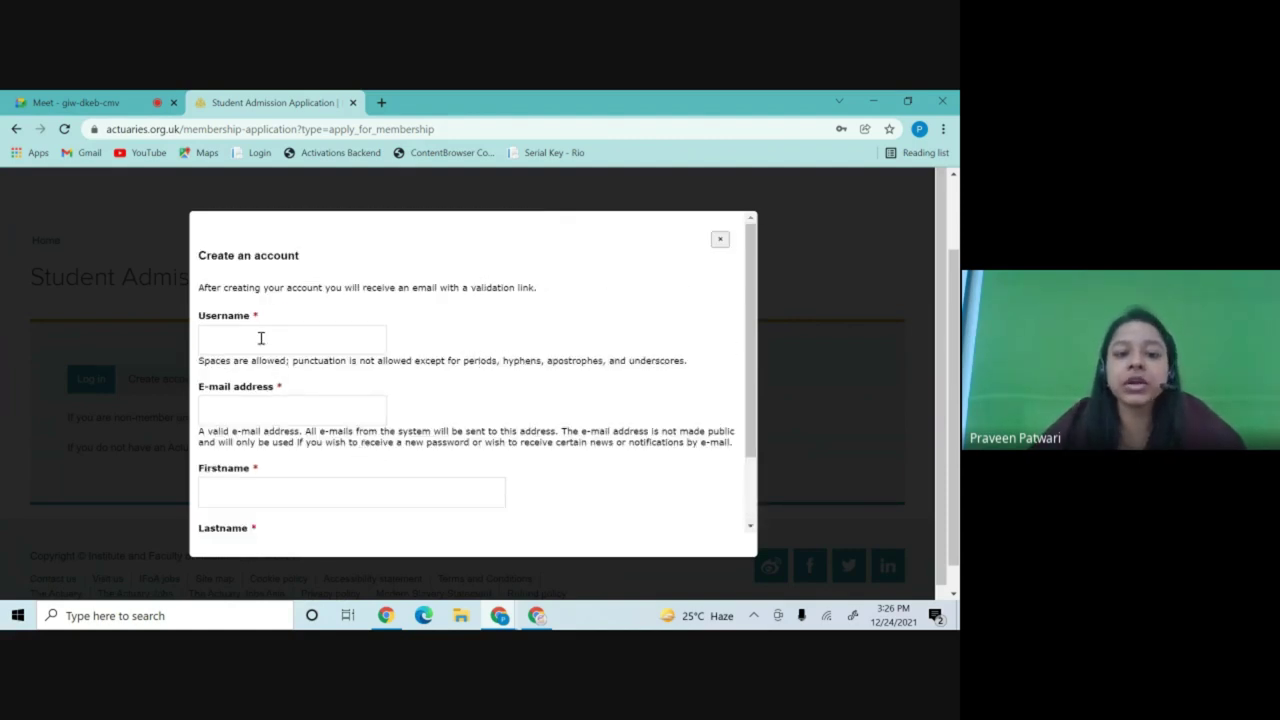
{"action": "left_click", "coordinate": [260, 338]}
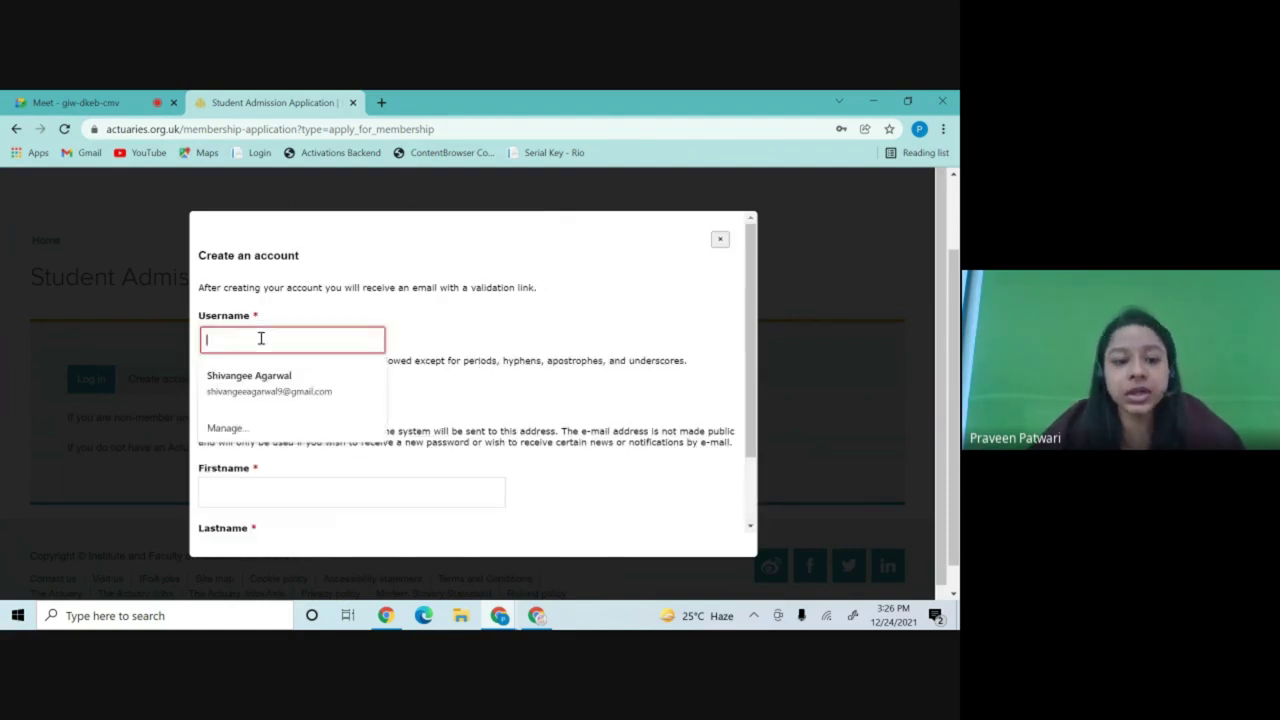
{"action": "left_click", "coordinate": [377, 314]}
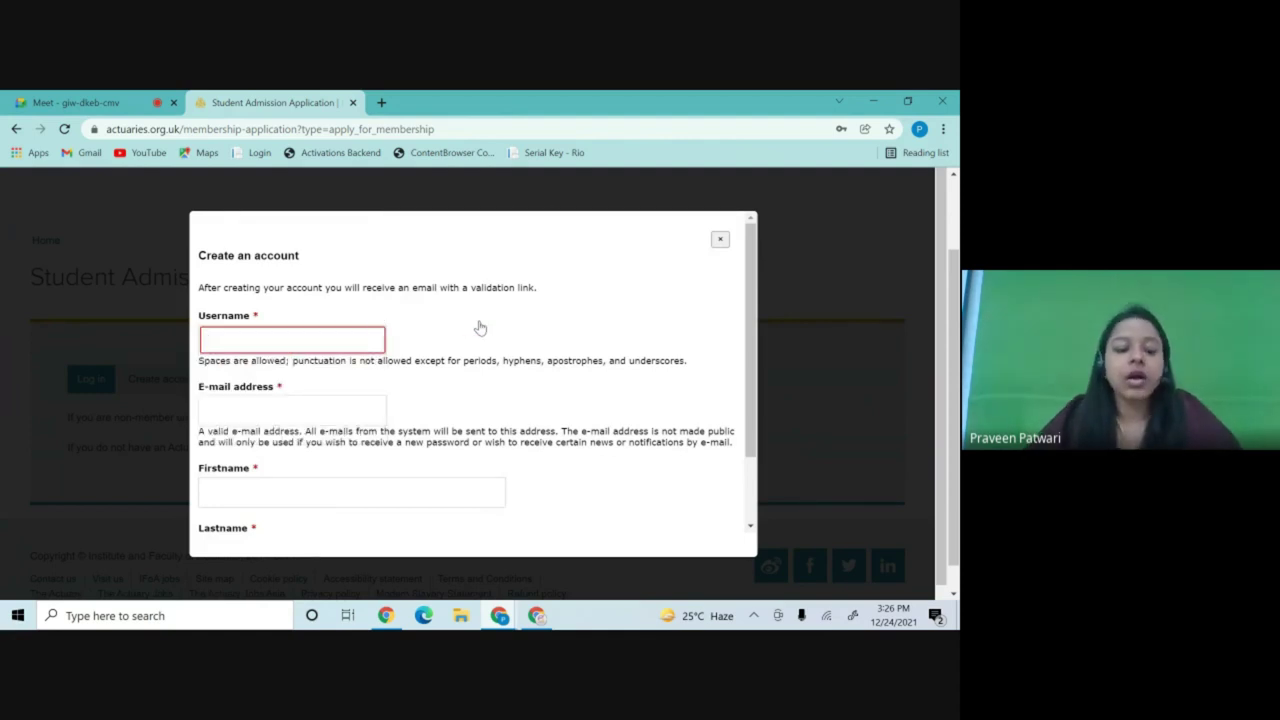
{"action": "type", "text": "Anjana"}
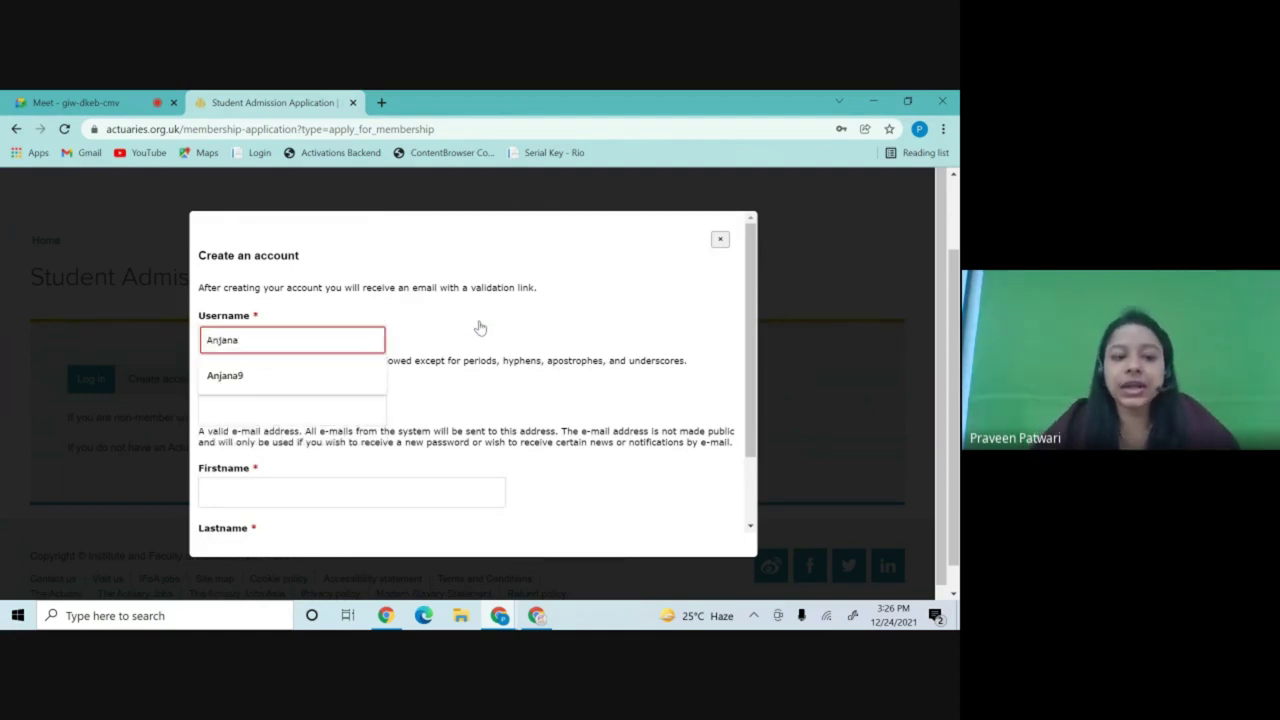
{"action": "type", "text": "9"}
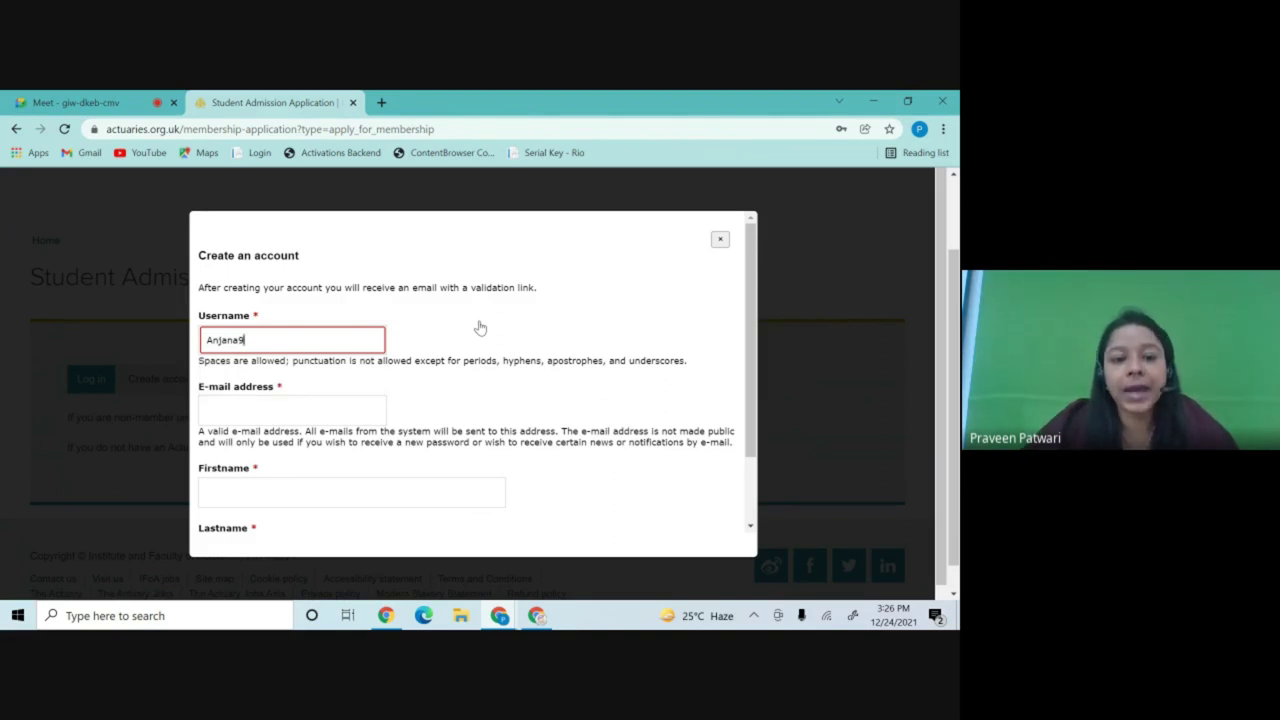
{"action": "scroll", "coordinate": [480, 325], "scroll_direction": "down", "scroll_amount": 1}
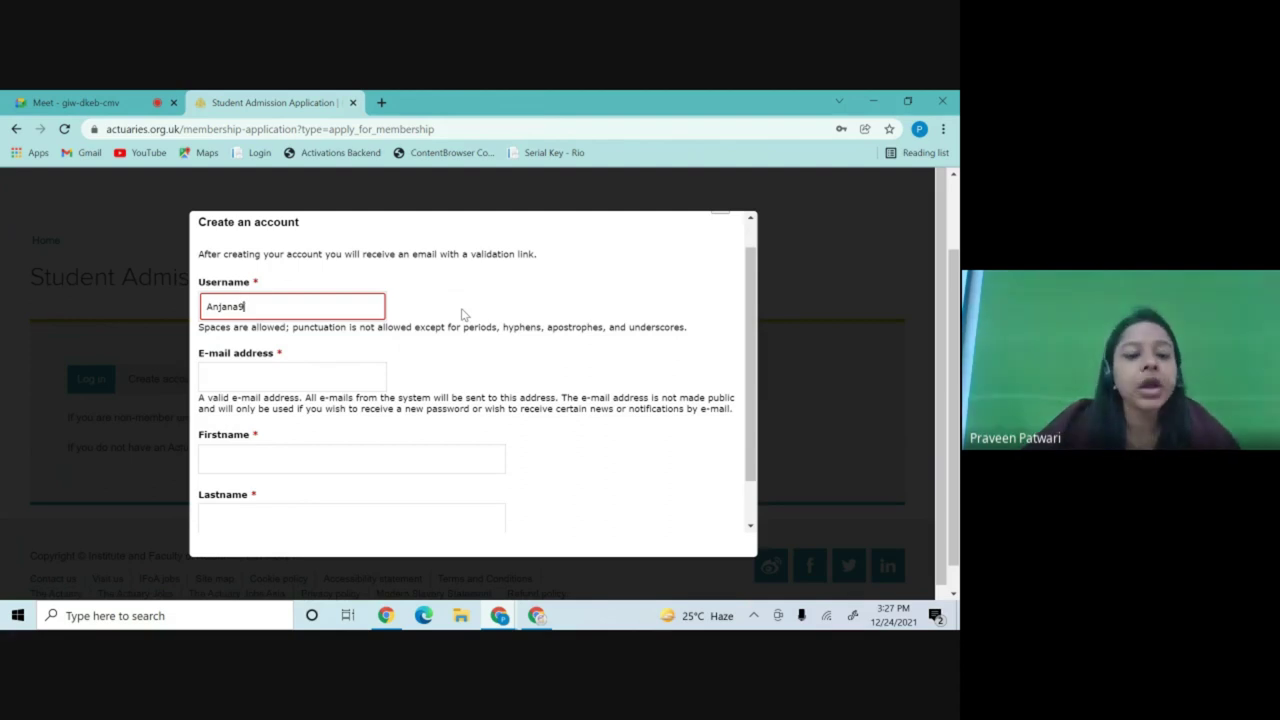
{"action": "scroll", "coordinate": [343, 388], "scroll_direction": "down", "scroll_amount": 1}
Step: Fill the E-mail address field by accepting the browser's suggested address
{"action": "left_click", "coordinate": [295, 323]}
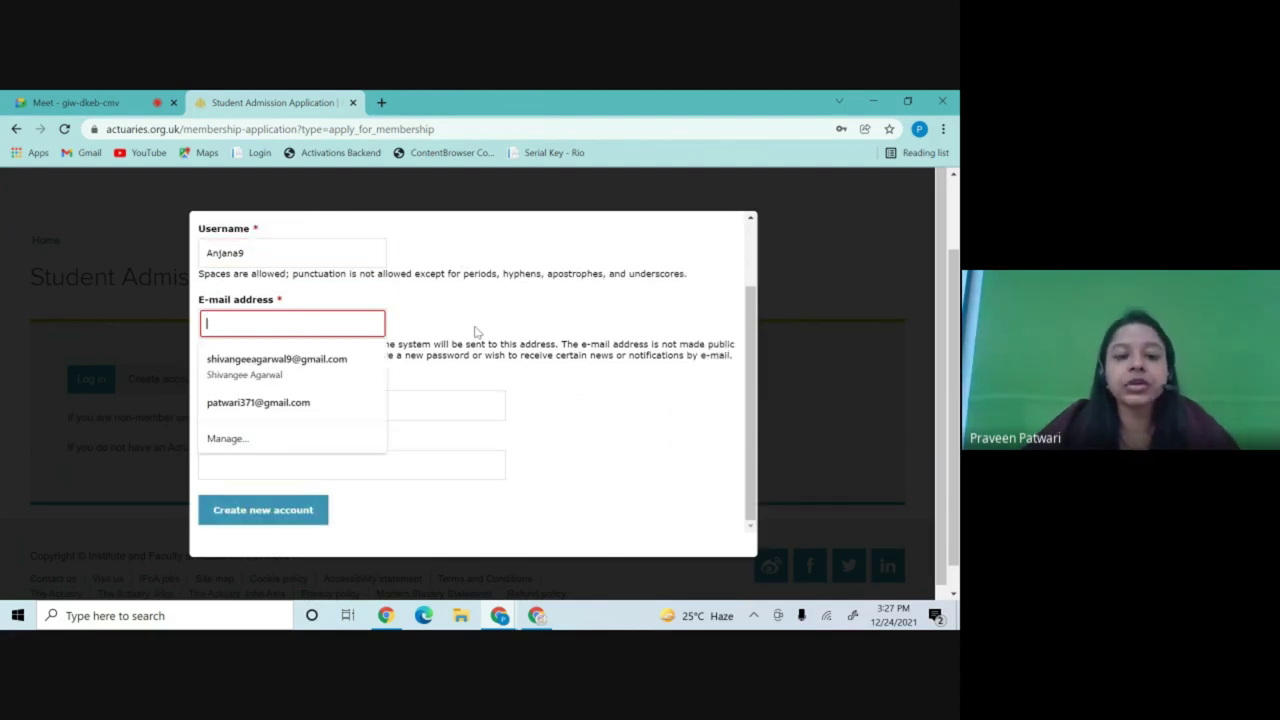
{"action": "left_click", "coordinate": [358, 314]}
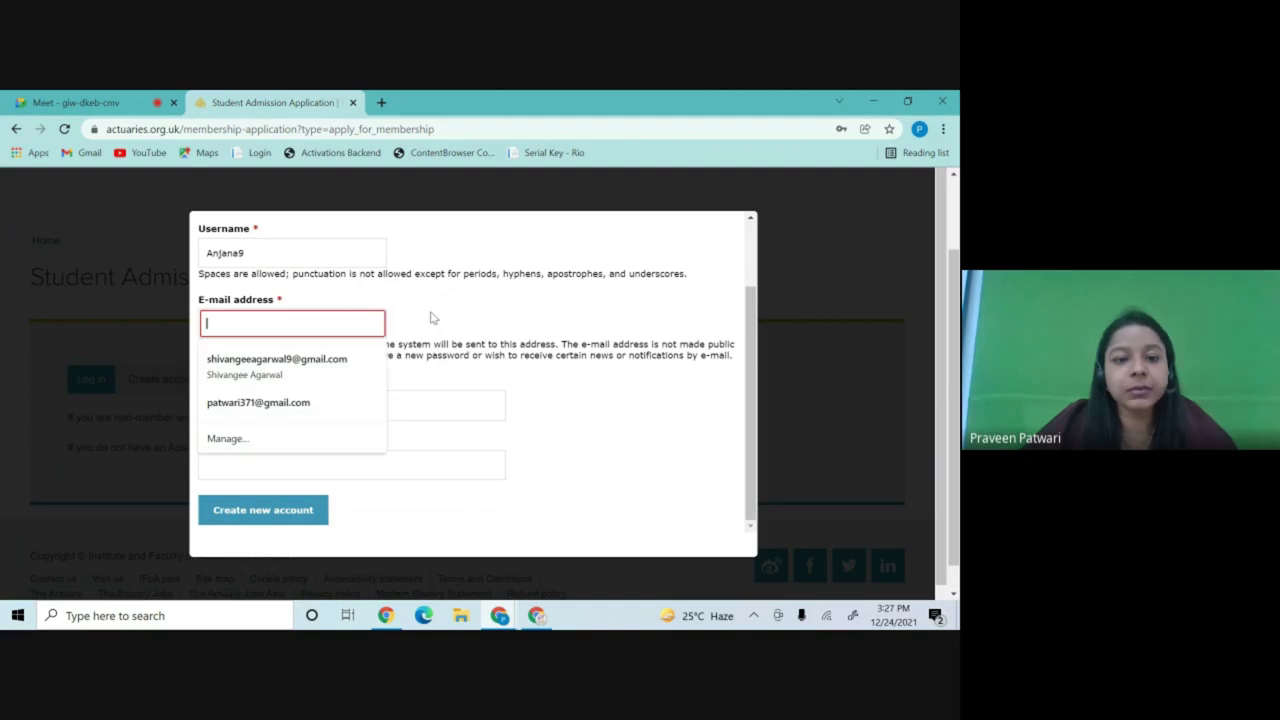
{"action": "left_click", "coordinate": [430, 318]}
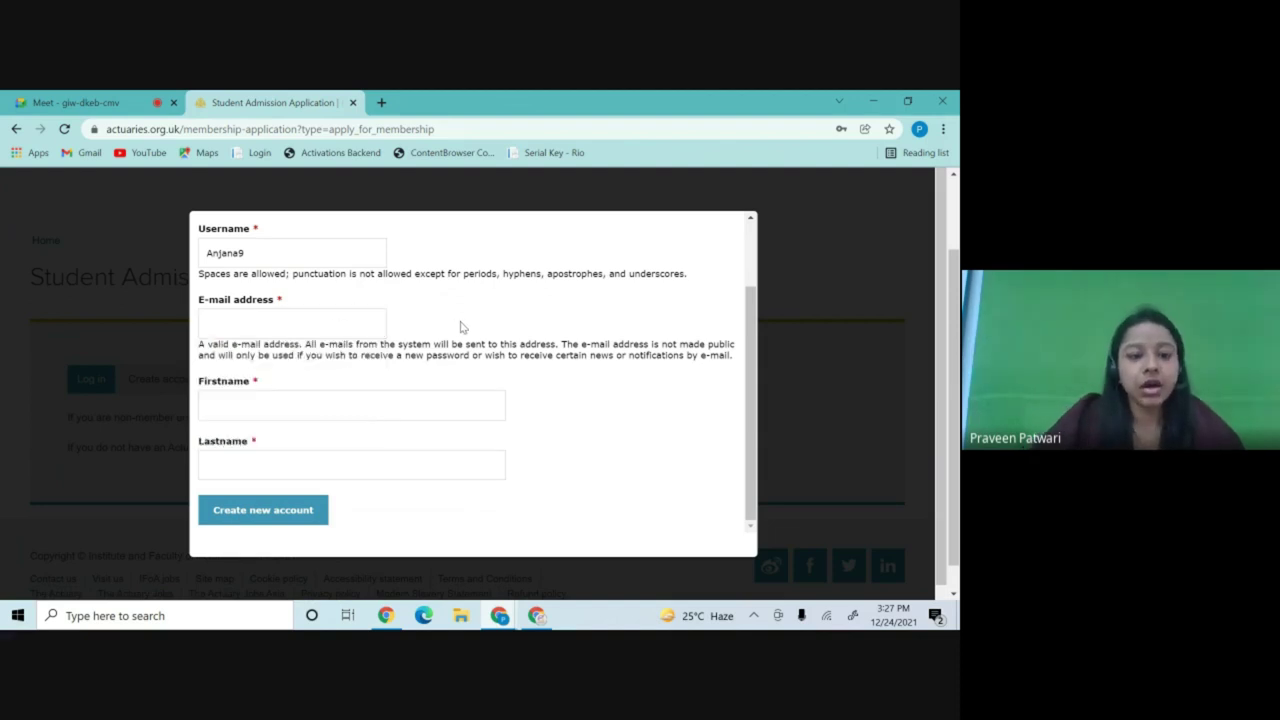
{"action": "left_click", "coordinate": [345, 315]}
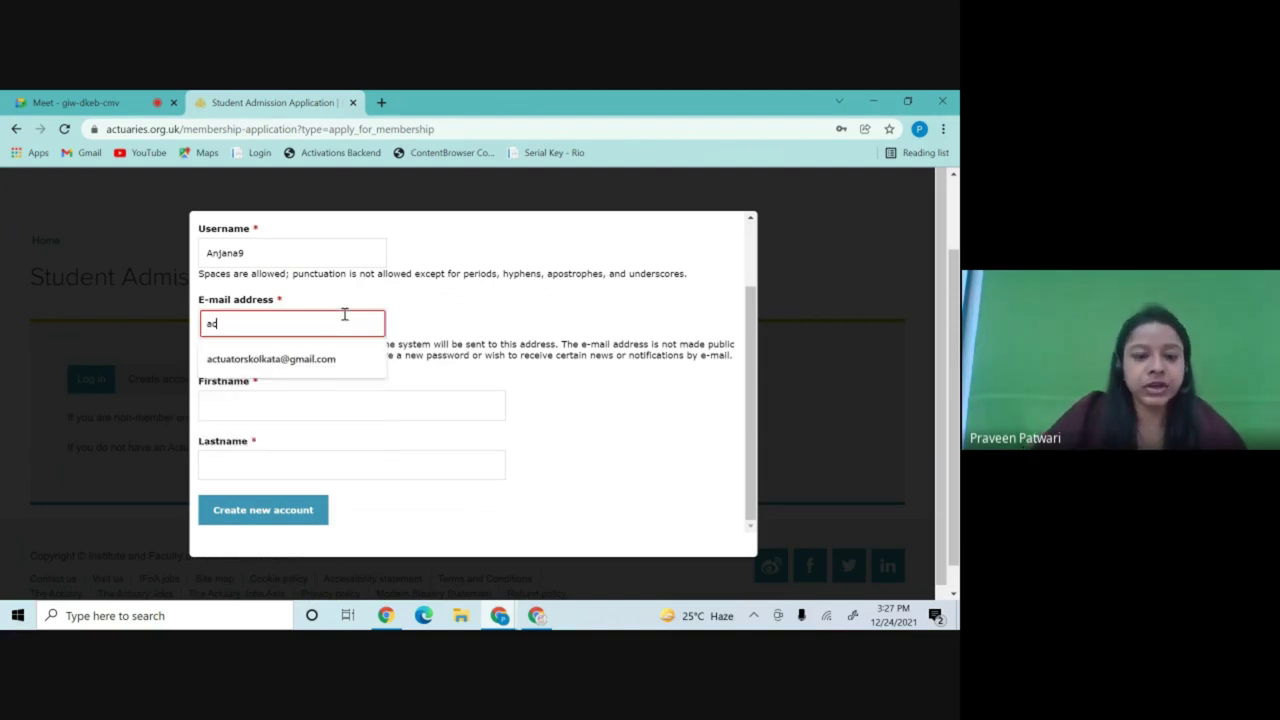
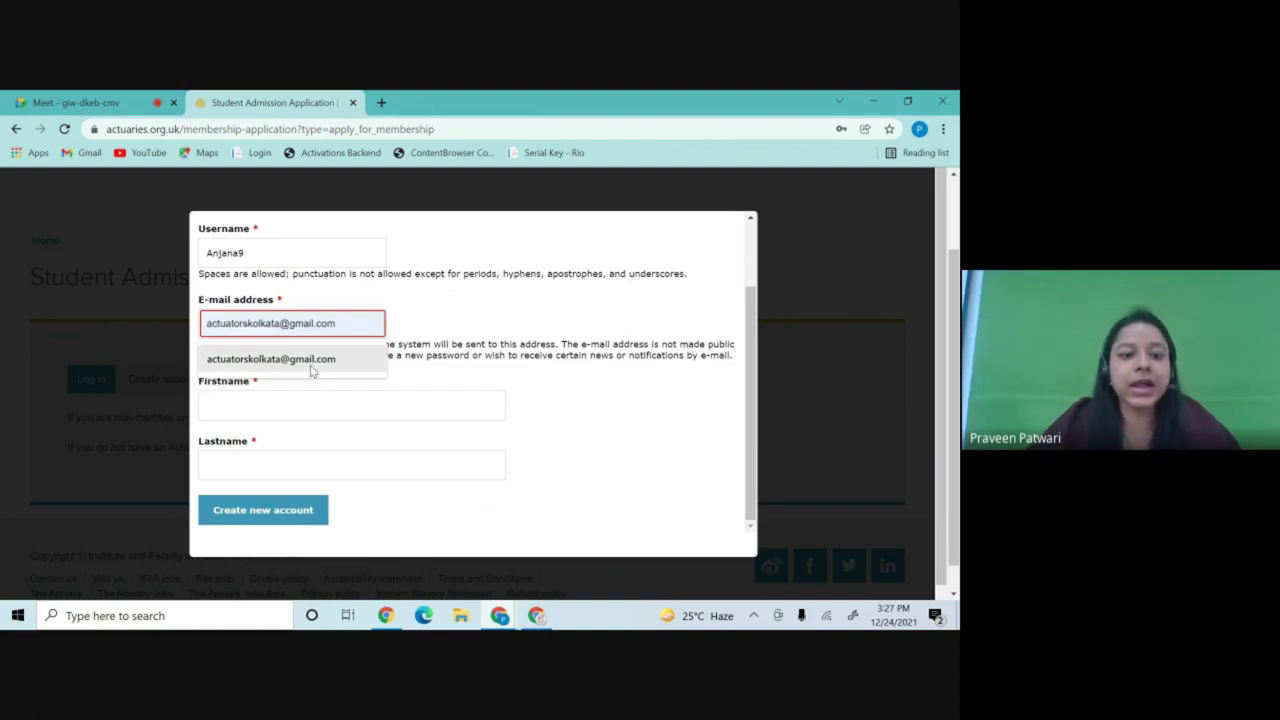
{"action": "left_click", "coordinate": [311, 366]}
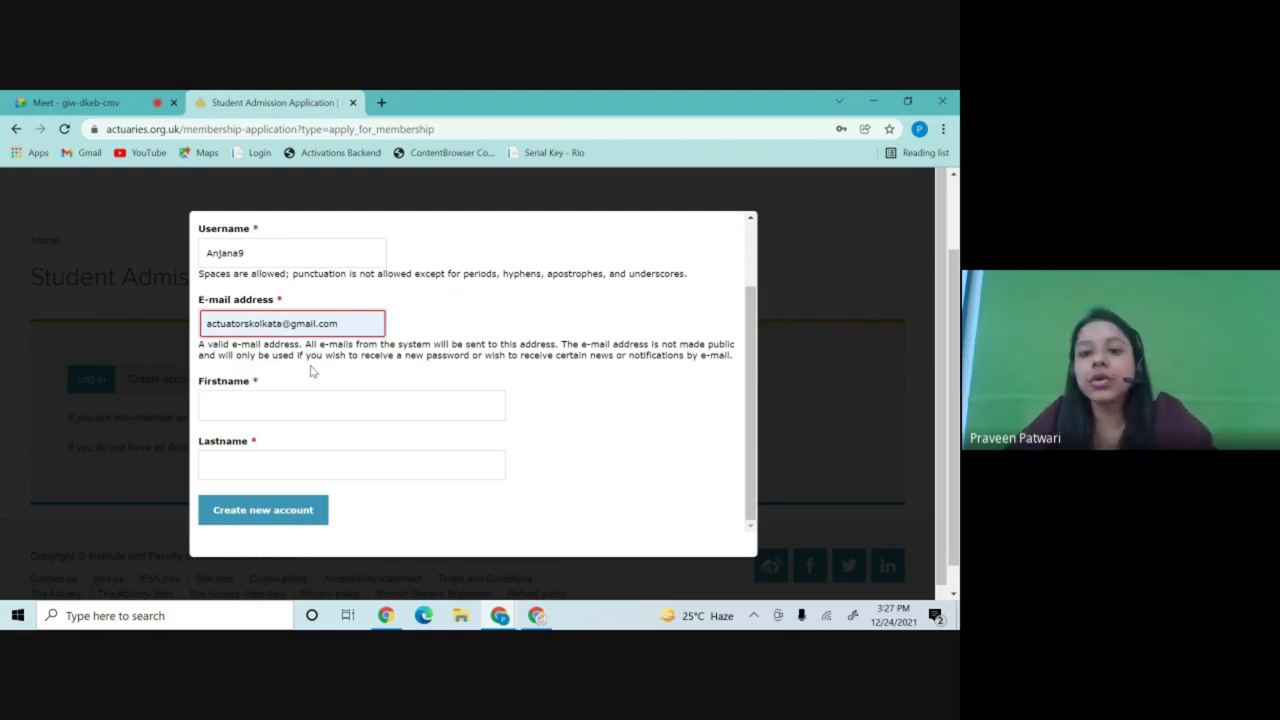
Step: Enter the applicant's first name and last name in the Firstname and Lastname fields
{"action": "left_click", "coordinate": [238, 416]}
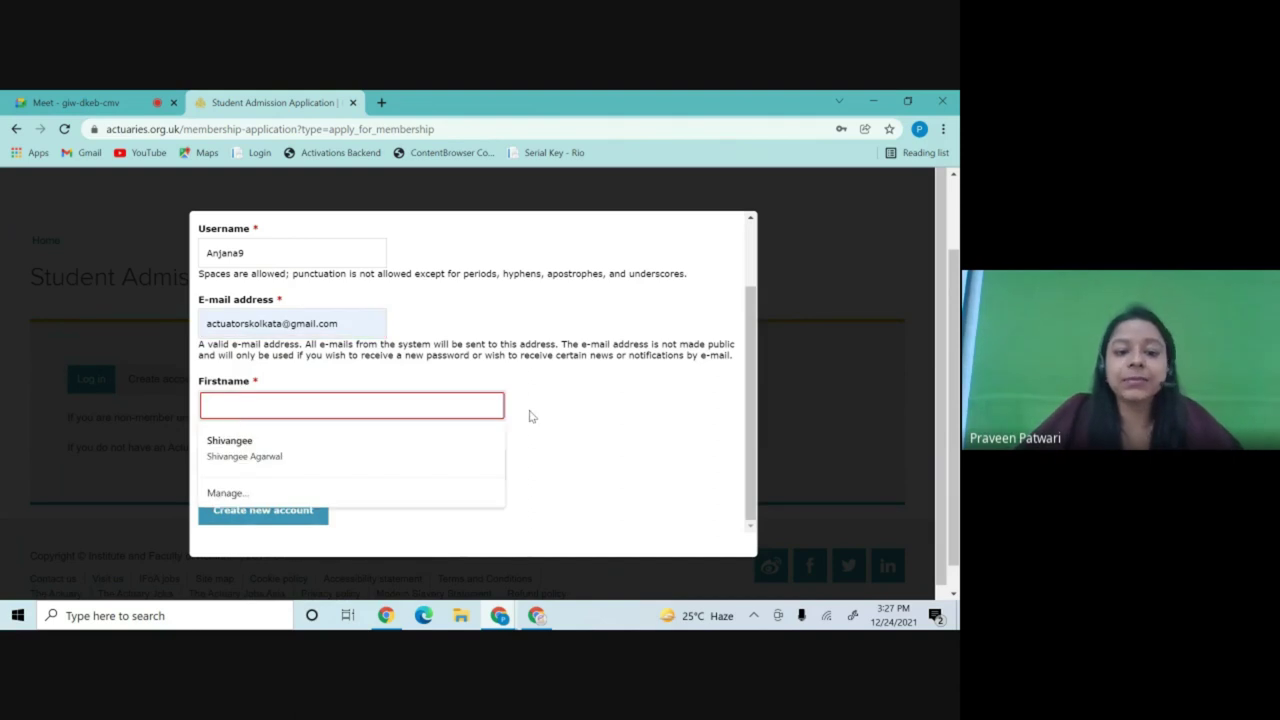
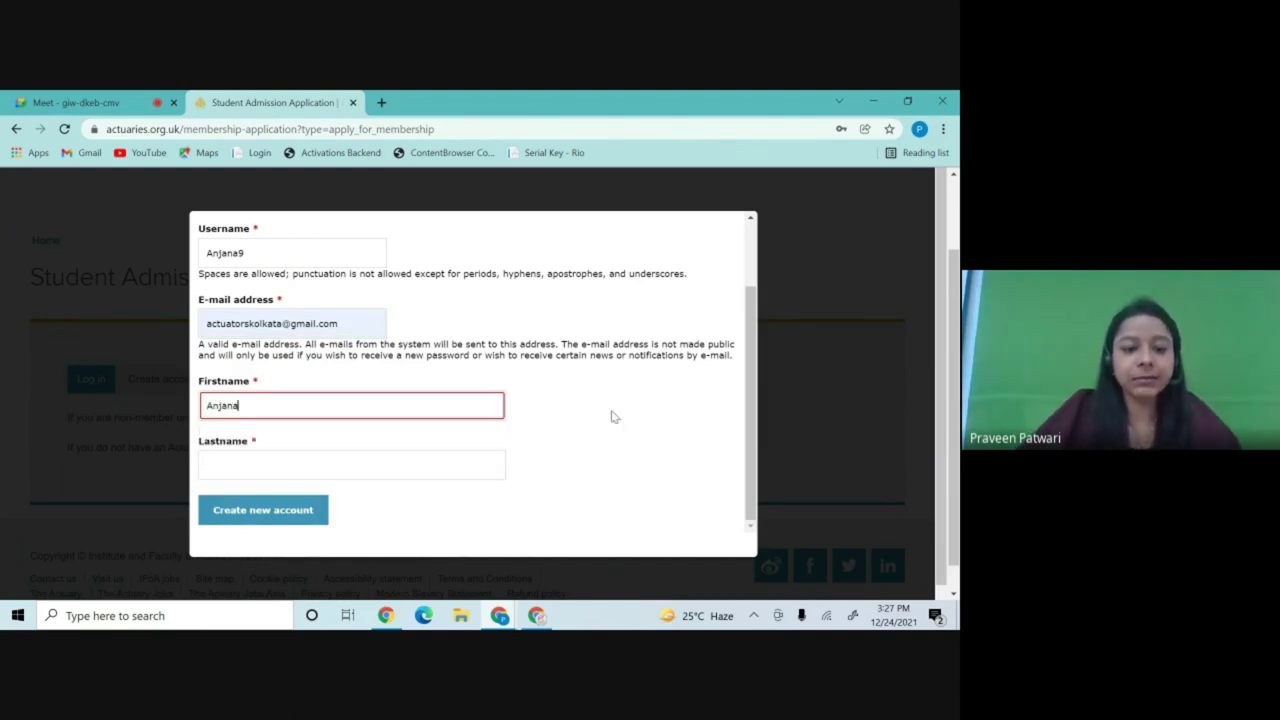
{"action": "key", "text": "Tab"}
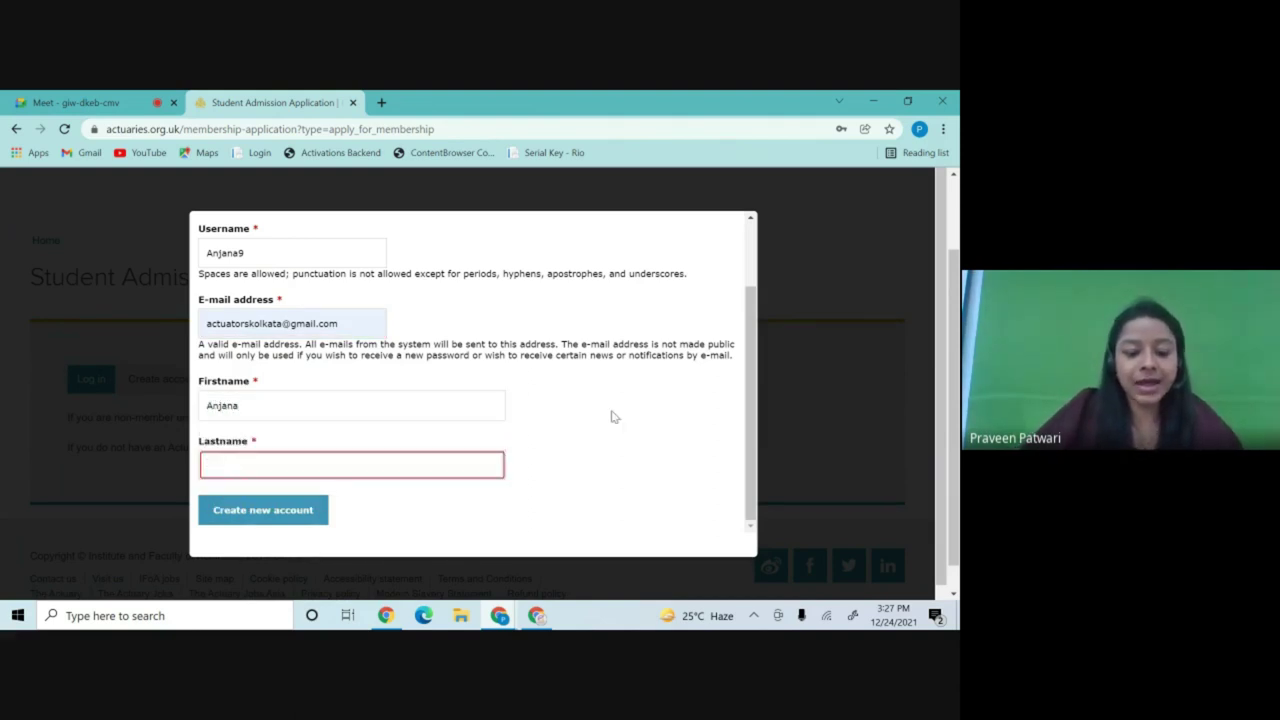
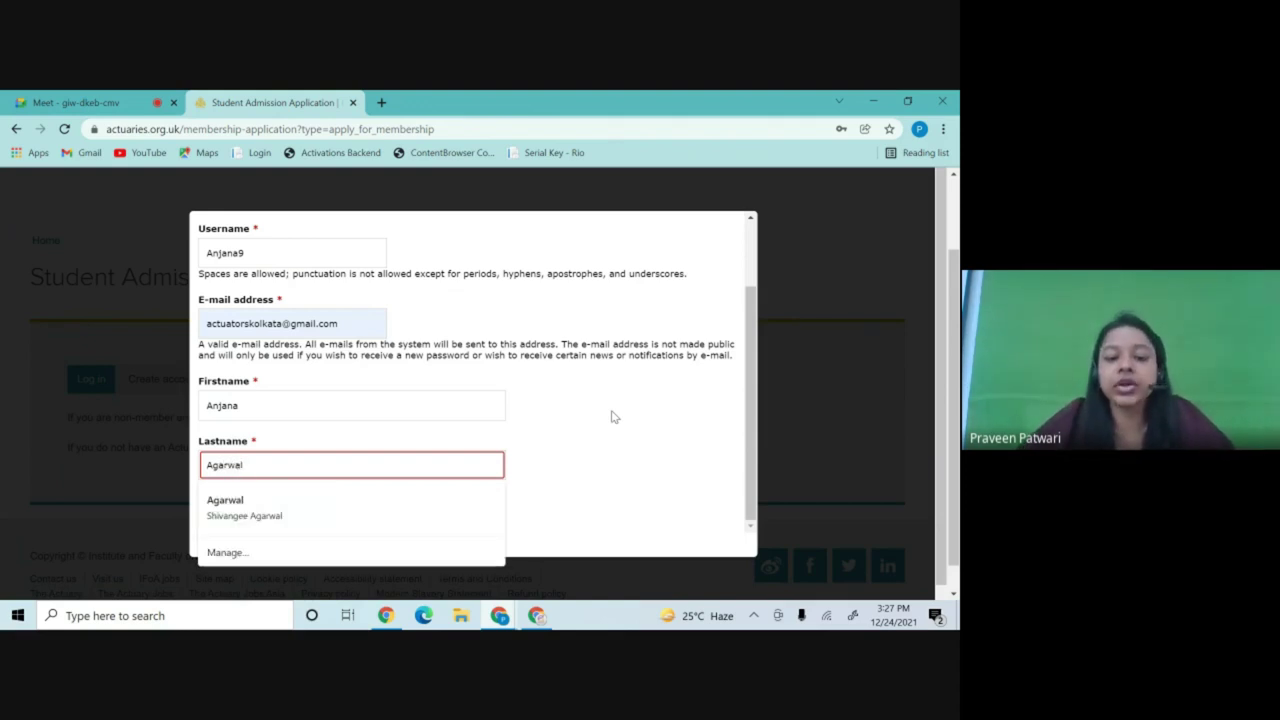
{"action": "left_click", "coordinate": [586, 435]}
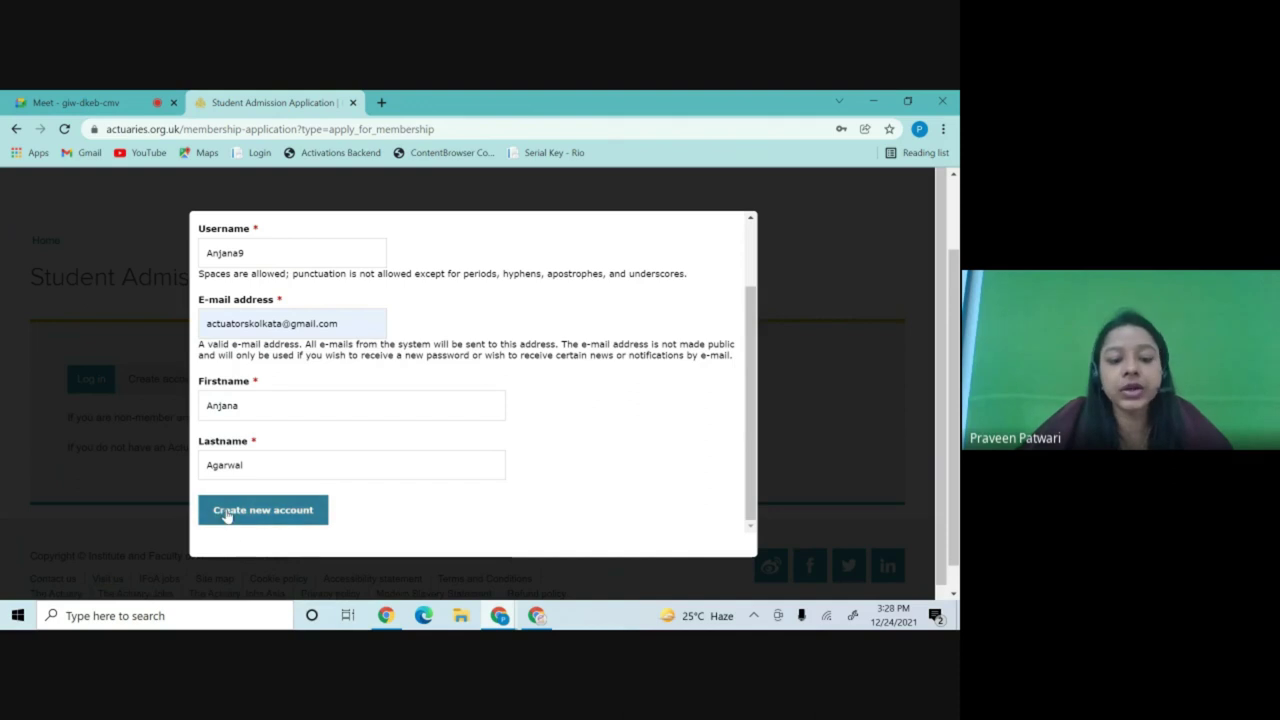
Step: Submit Create new account, review the username and e-mail 'already taken' errors, and close the dialog
{"action": "left_click", "coordinate": [227, 512]}
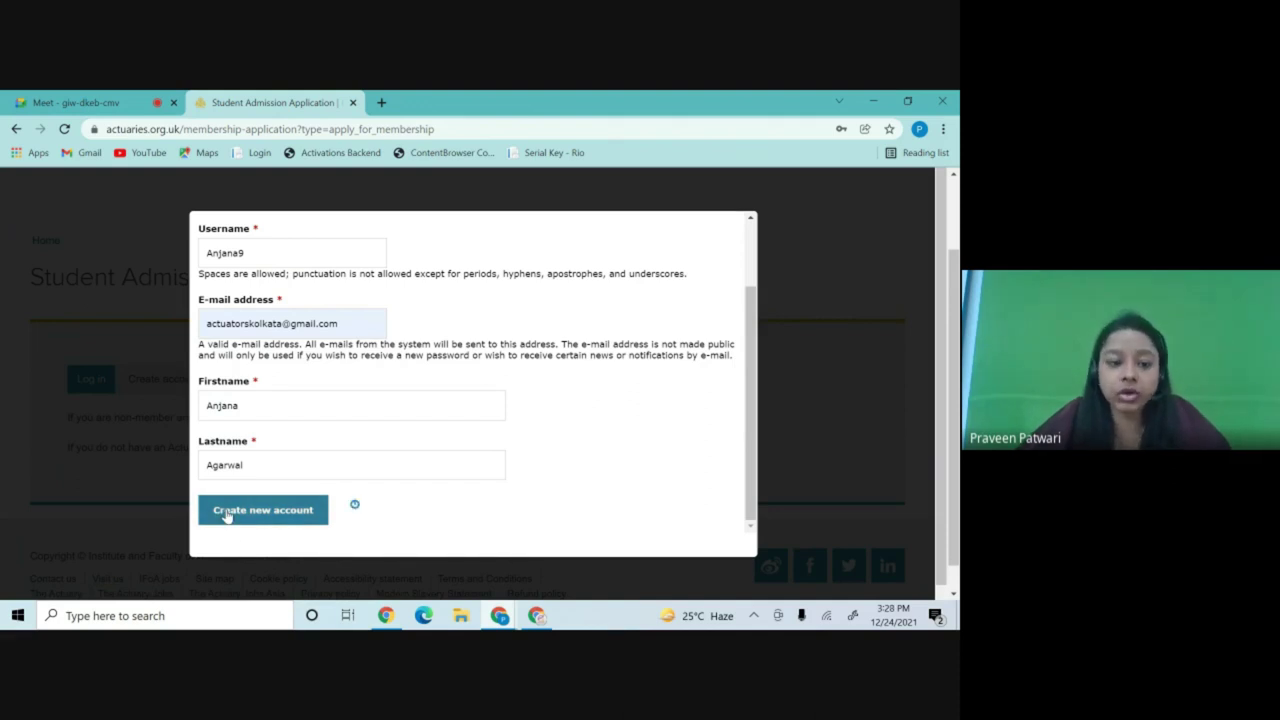
{"action": "scroll", "coordinate": [410, 382], "scroll_direction": "up", "scroll_amount": 1}
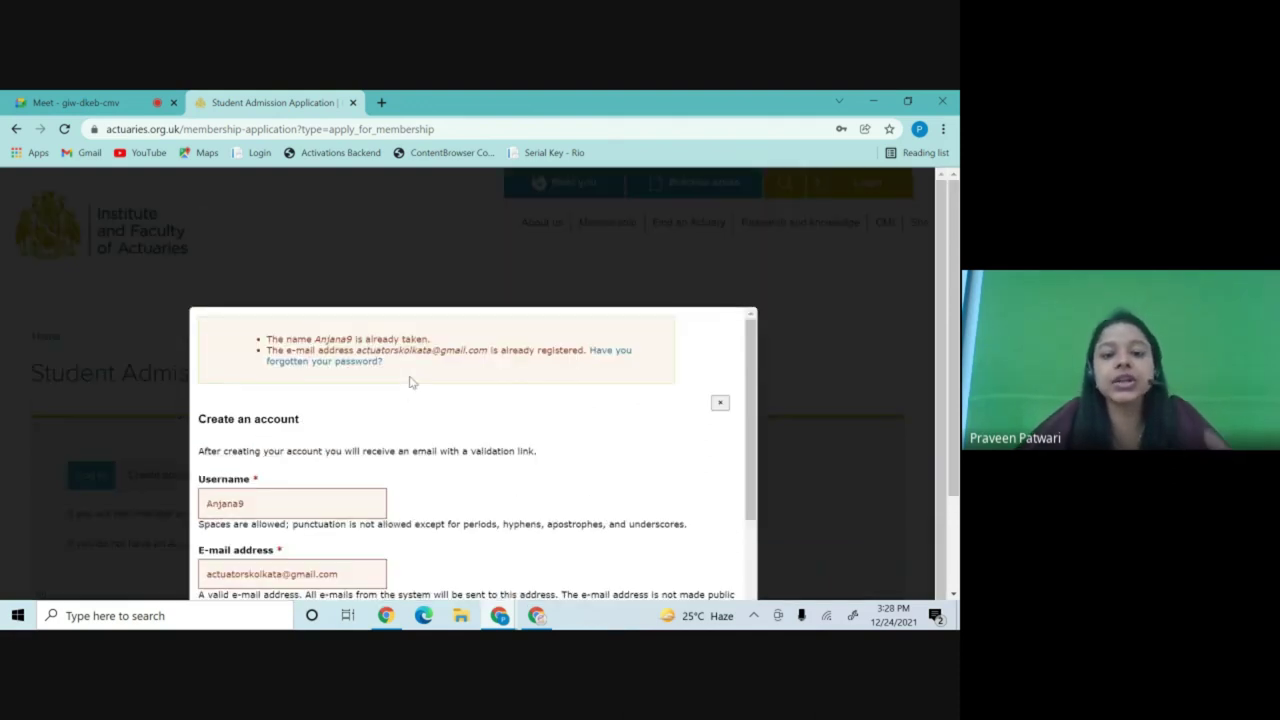
{"action": "scroll", "coordinate": [410, 382], "scroll_direction": "down", "scroll_amount": 2}
{"action": "scroll", "coordinate": [410, 382], "scroll_direction": "down", "scroll_amount": 2}
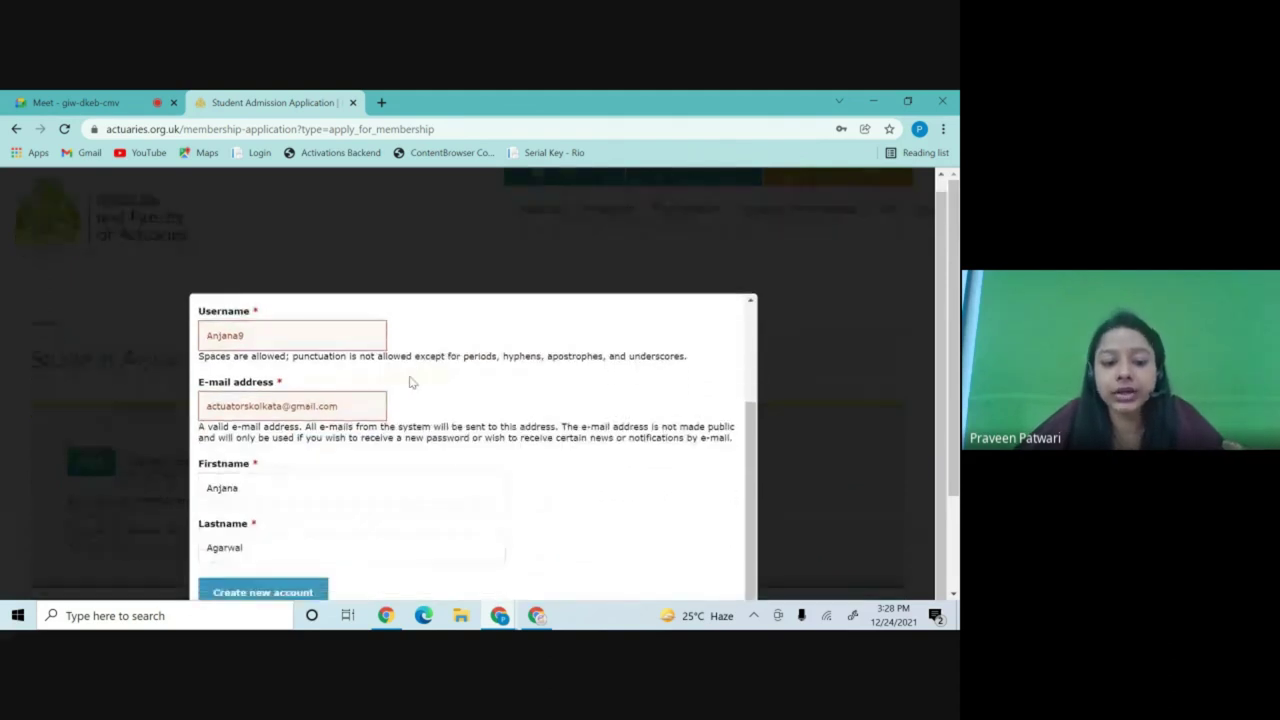
{"action": "scroll", "coordinate": [410, 382], "scroll_direction": "up", "scroll_amount": 3}
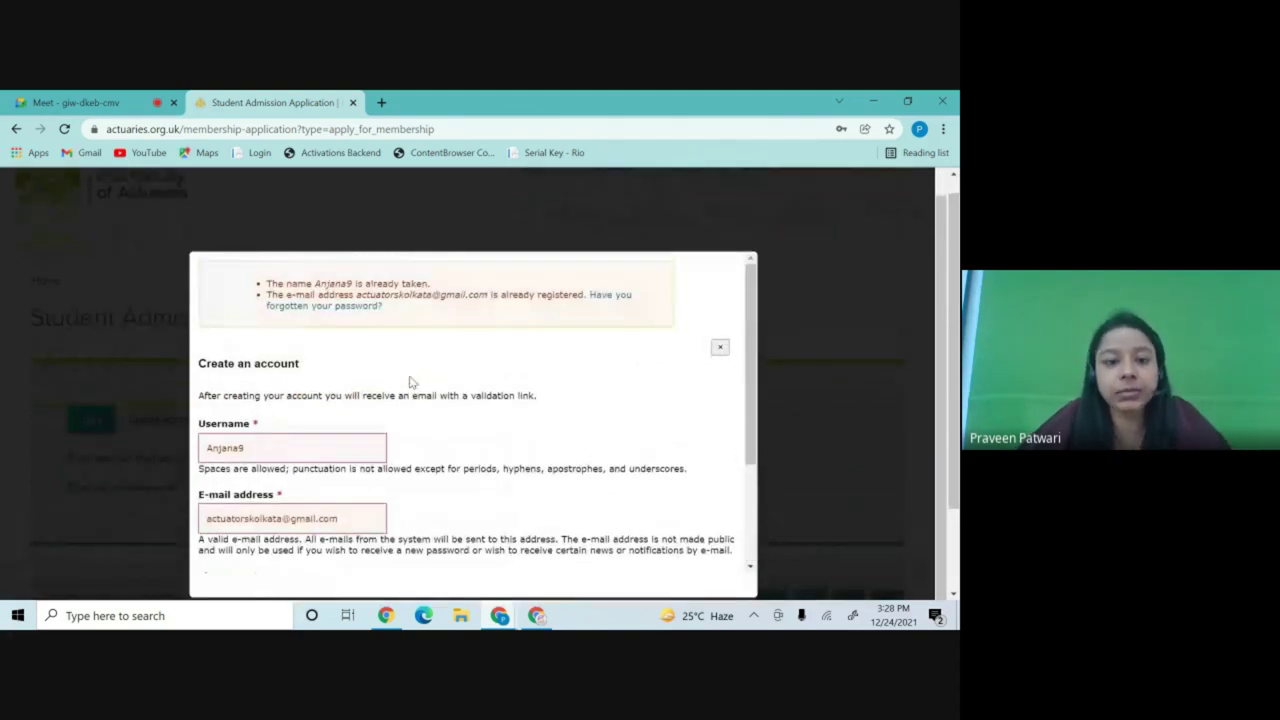
{"action": "left_click", "coordinate": [720, 348]}
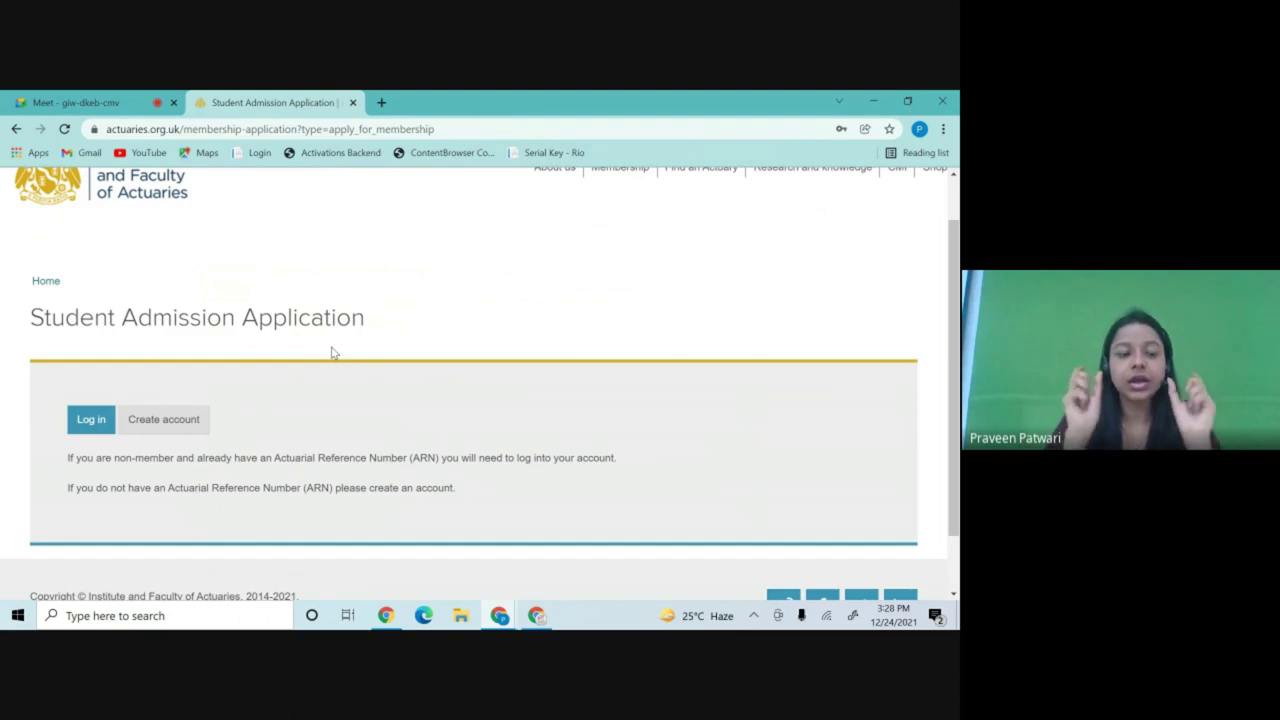
{"action": "left_click", "coordinate": [185, 423]}
{"action": "scroll", "coordinate": [387, 448], "scroll_direction": "down", "scroll_amount": 1}
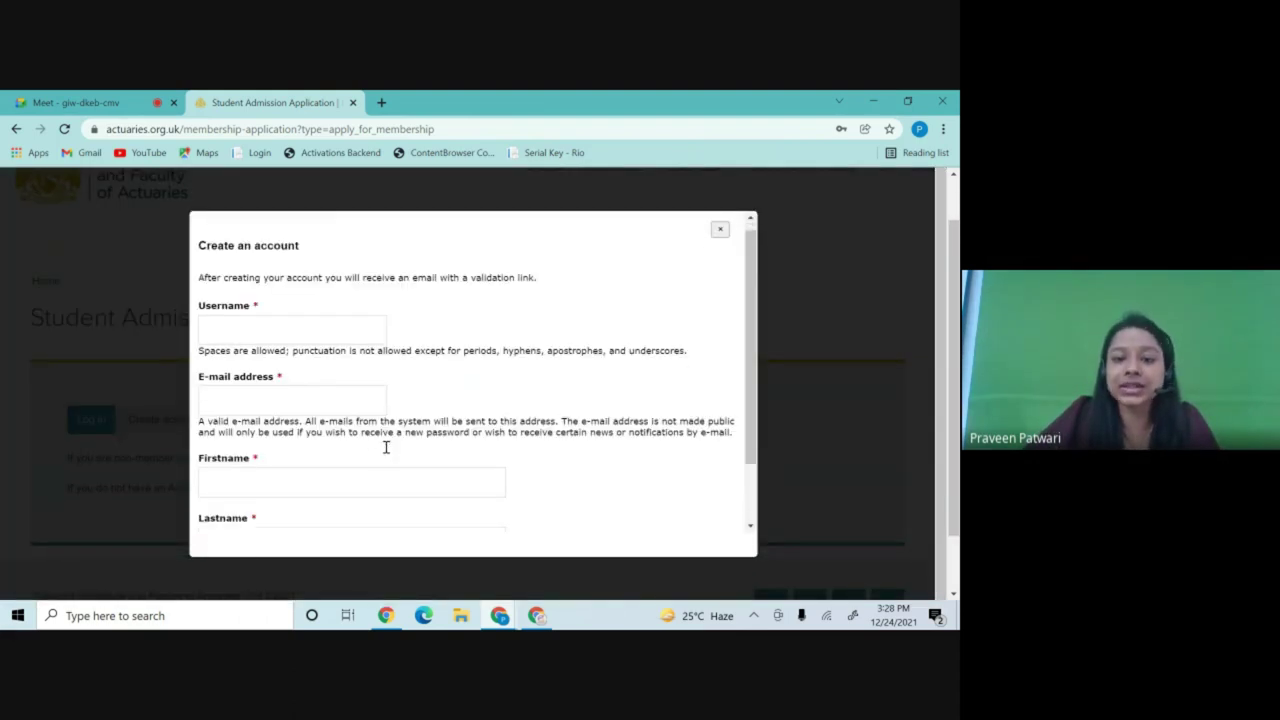
{"action": "scroll", "coordinate": [385, 448], "scroll_direction": "up", "scroll_amount": 1}
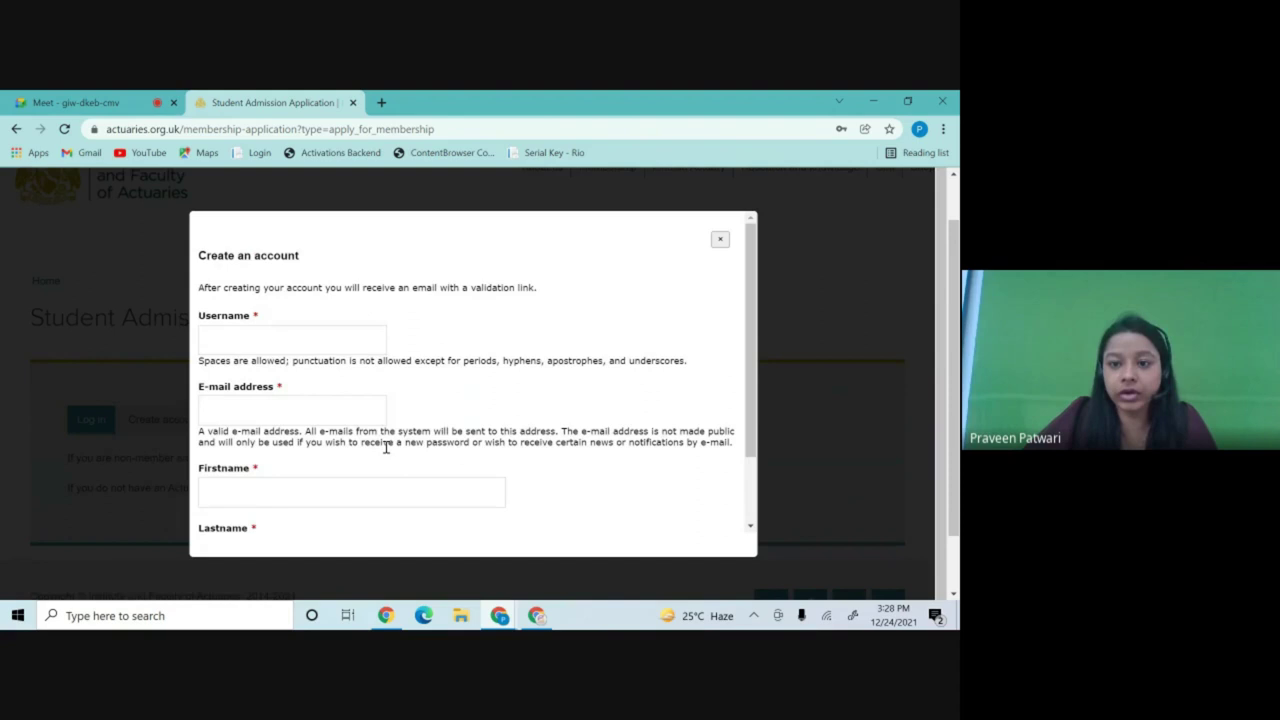
{"action": "left_click", "coordinate": [720, 240]}
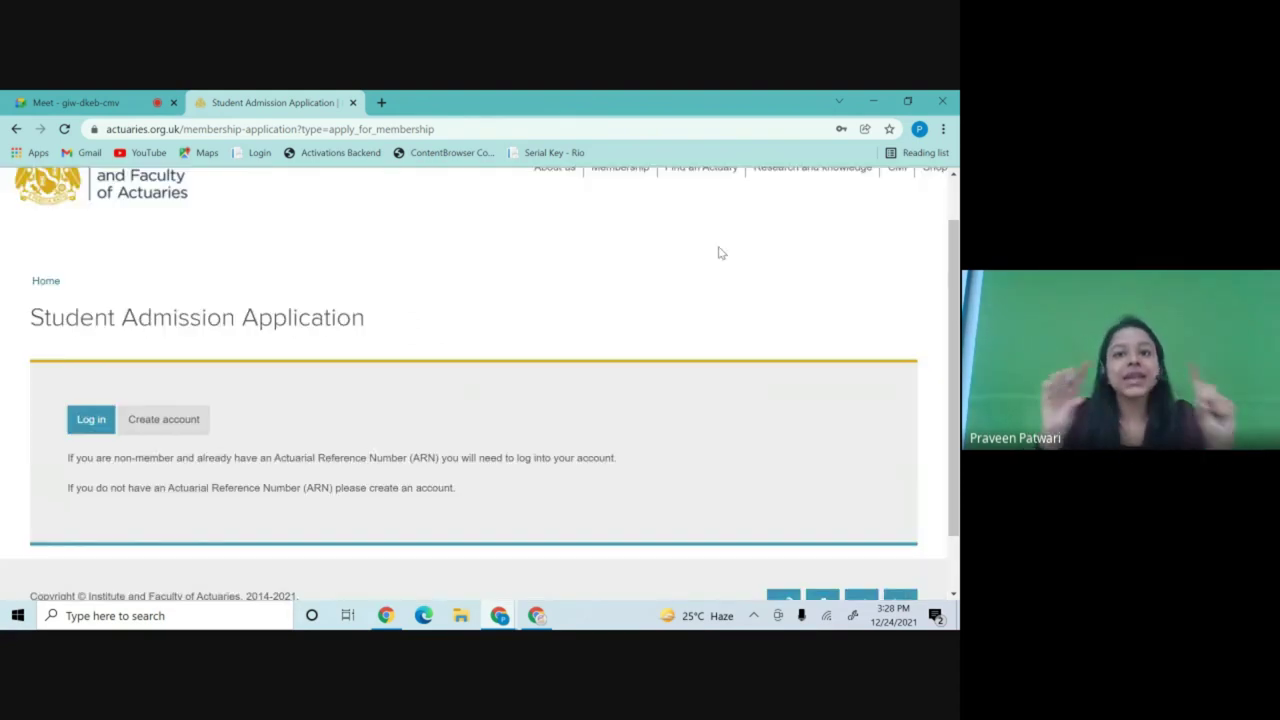
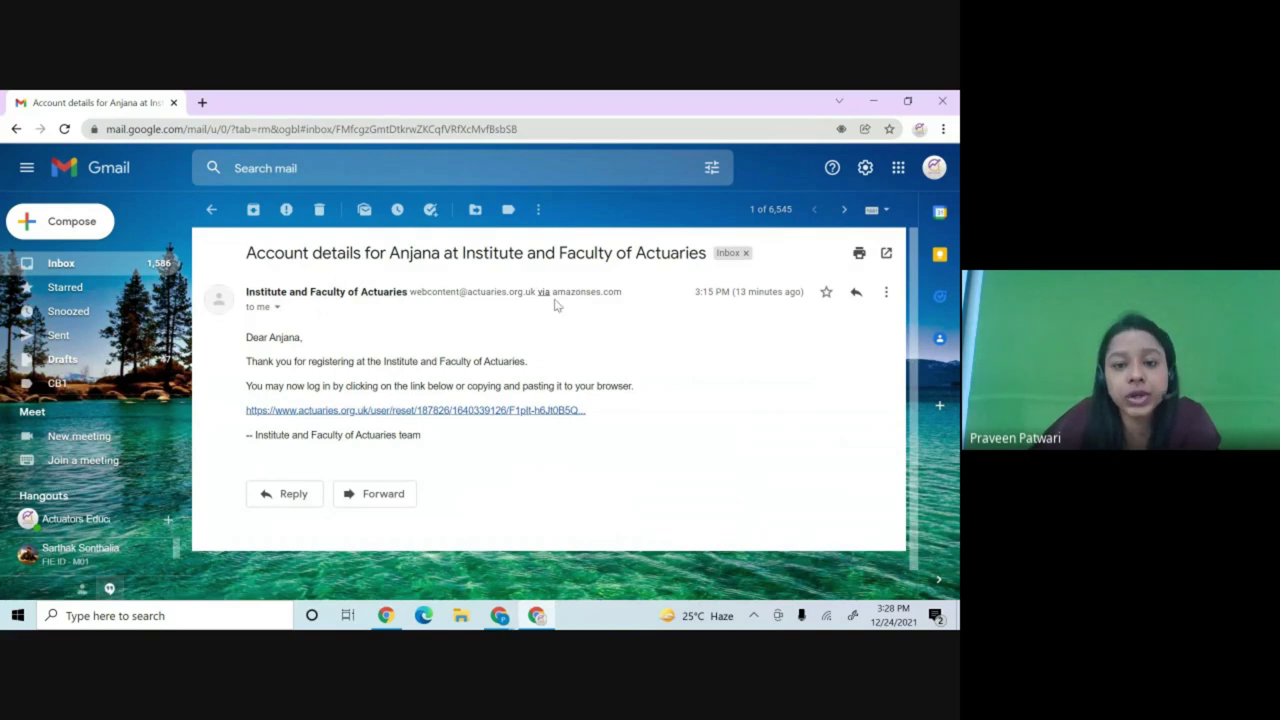
Step: Highlight the IFoA sender's address in the open 'Account details' email
{"action": "left_click_drag", "start_coordinate": [537, 291], "coordinate": [407, 291]}
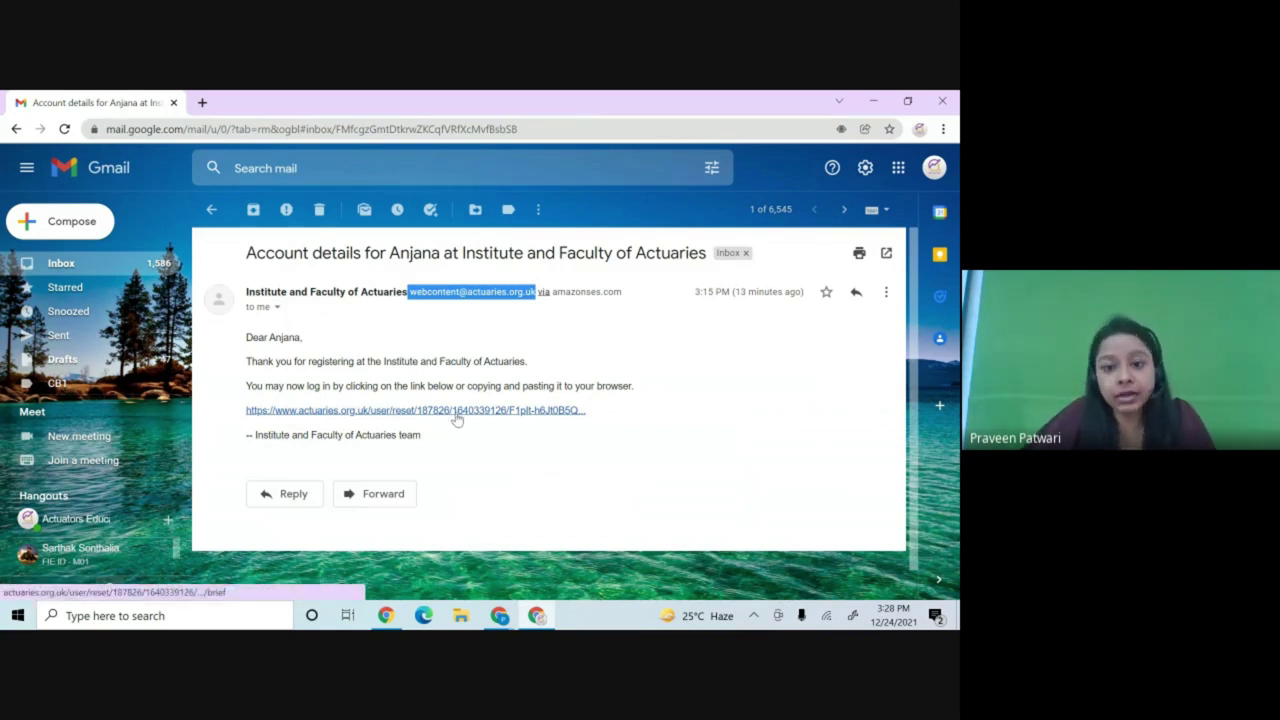
Step: Open the email's password-setup link, then switch to the window with the IAI membership PDF
{"action": "left_click", "coordinate": [456, 419]}
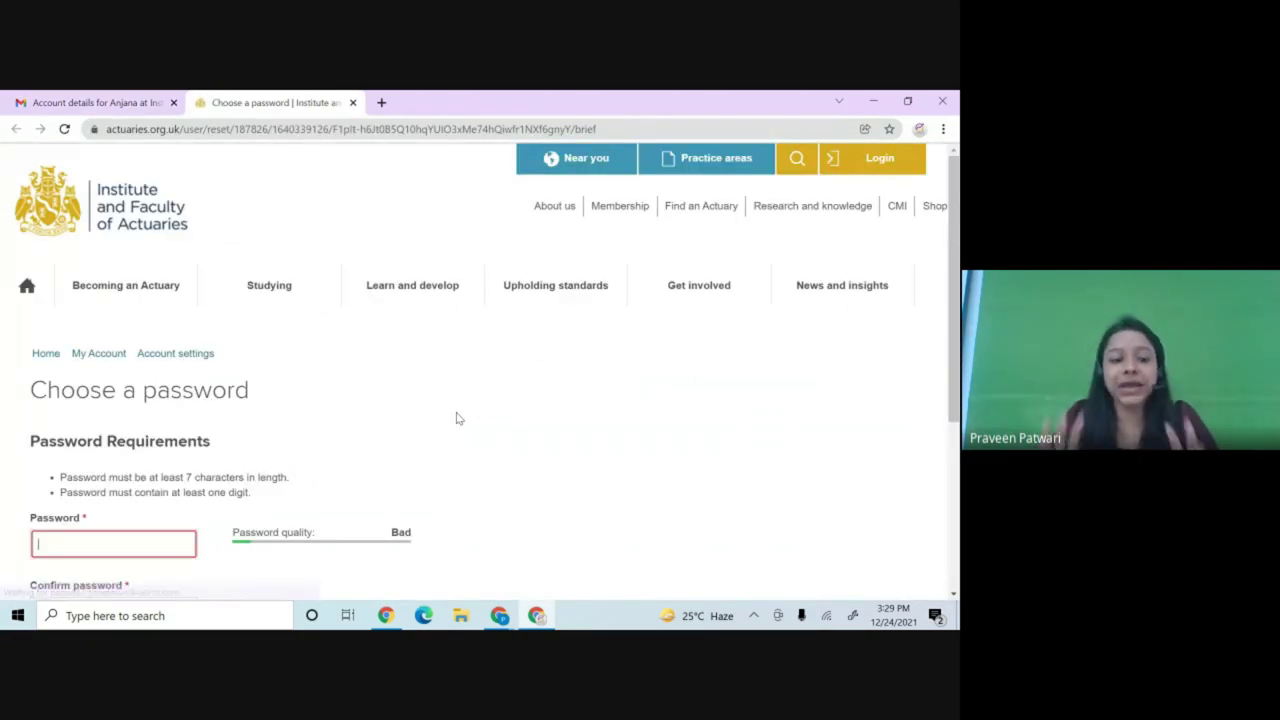
{"action": "scroll", "coordinate": [456, 419], "scroll_direction": "down", "scroll_amount": 1}
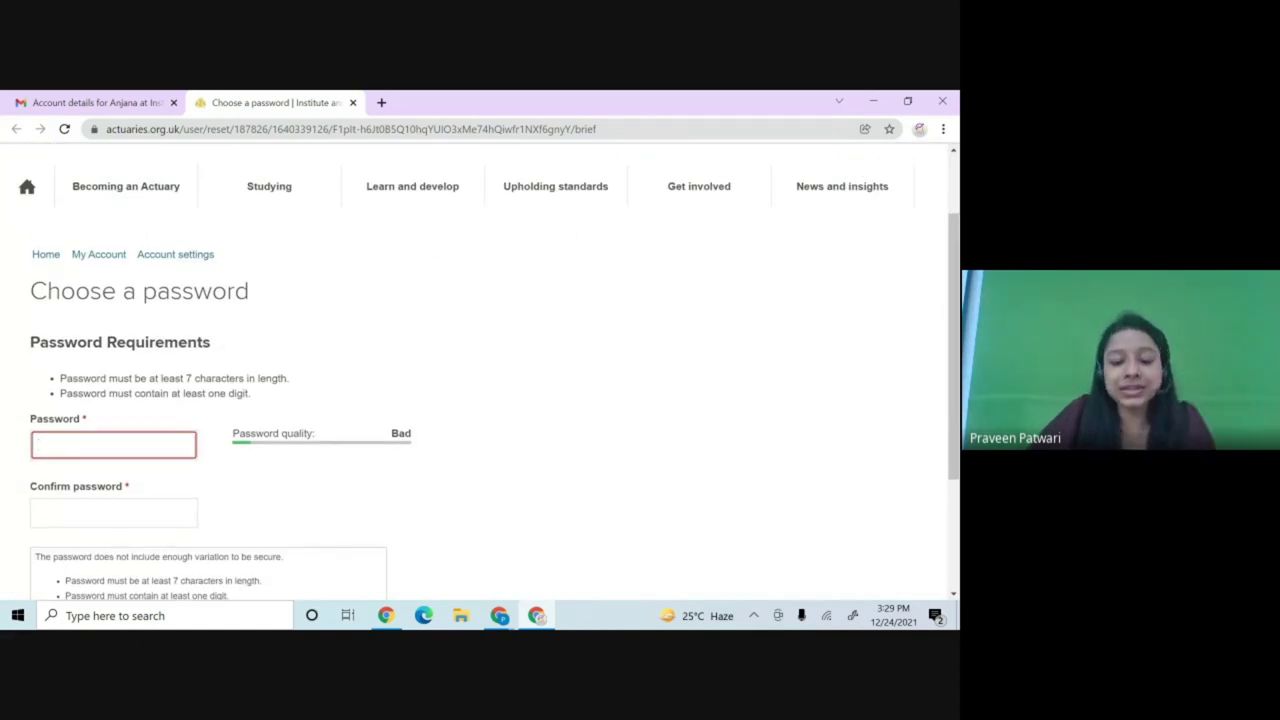
{"action": "mouse_move", "coordinate": [500, 620]}
{"action": "left_click", "coordinate": [422, 541]}
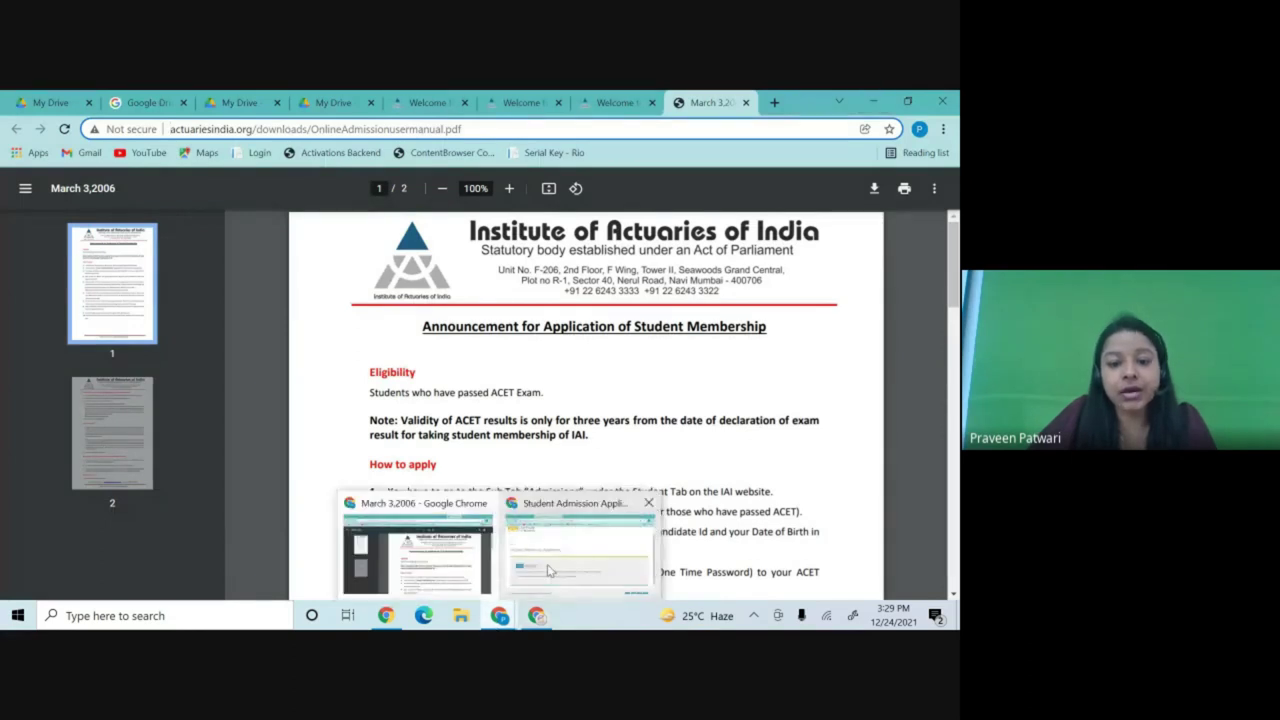
Step: Bring the application window forward and go back to review the student membership form steps
{"action": "left_click", "coordinate": [548, 571]}
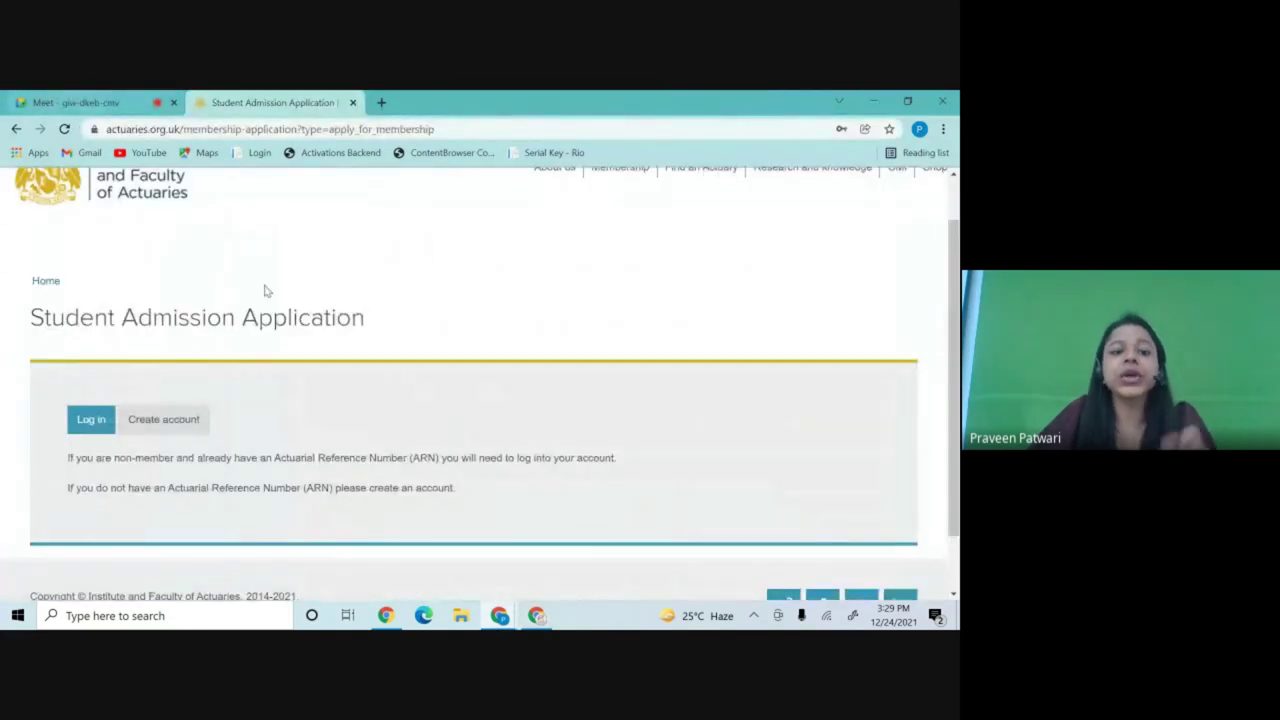
{"action": "scroll", "coordinate": [268, 302], "scroll_direction": "up", "scroll_amount": 1}
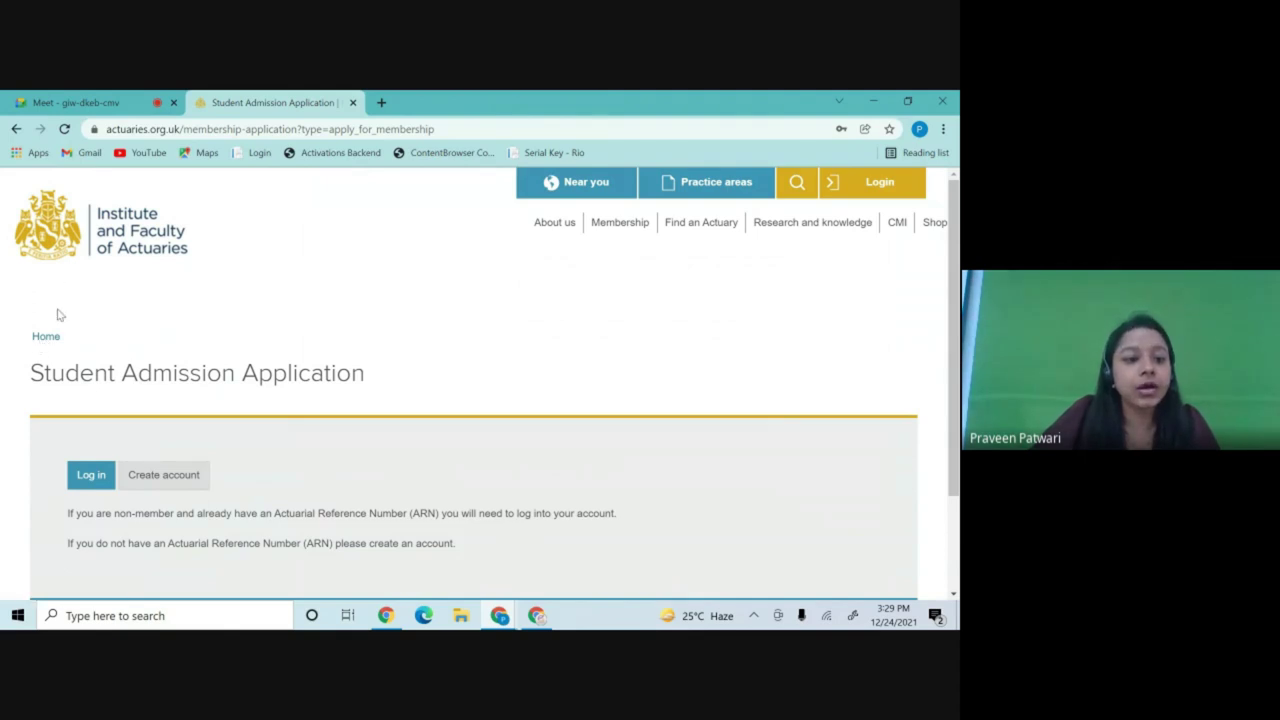
{"action": "left_click", "coordinate": [16, 129]}
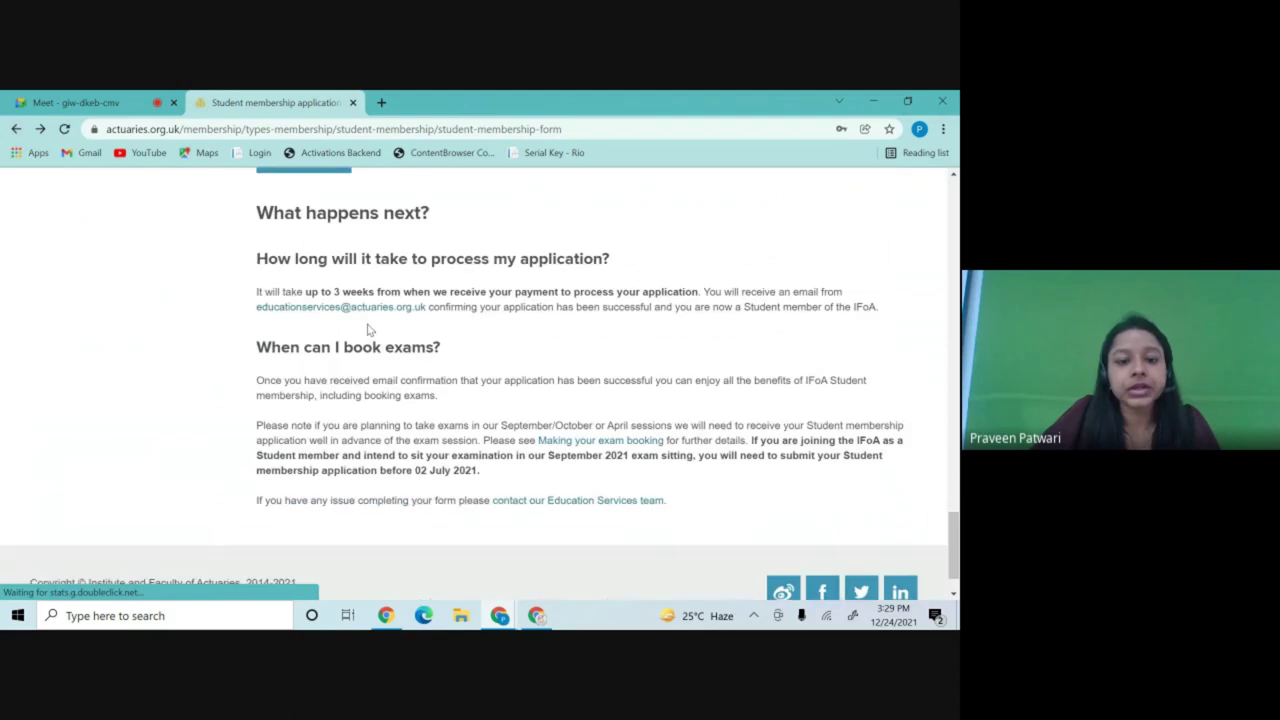
{"action": "scroll", "coordinate": [368, 330], "scroll_direction": "up", "scroll_amount": 10}
{"action": "scroll", "coordinate": [368, 323], "scroll_direction": "up", "scroll_amount": 2}
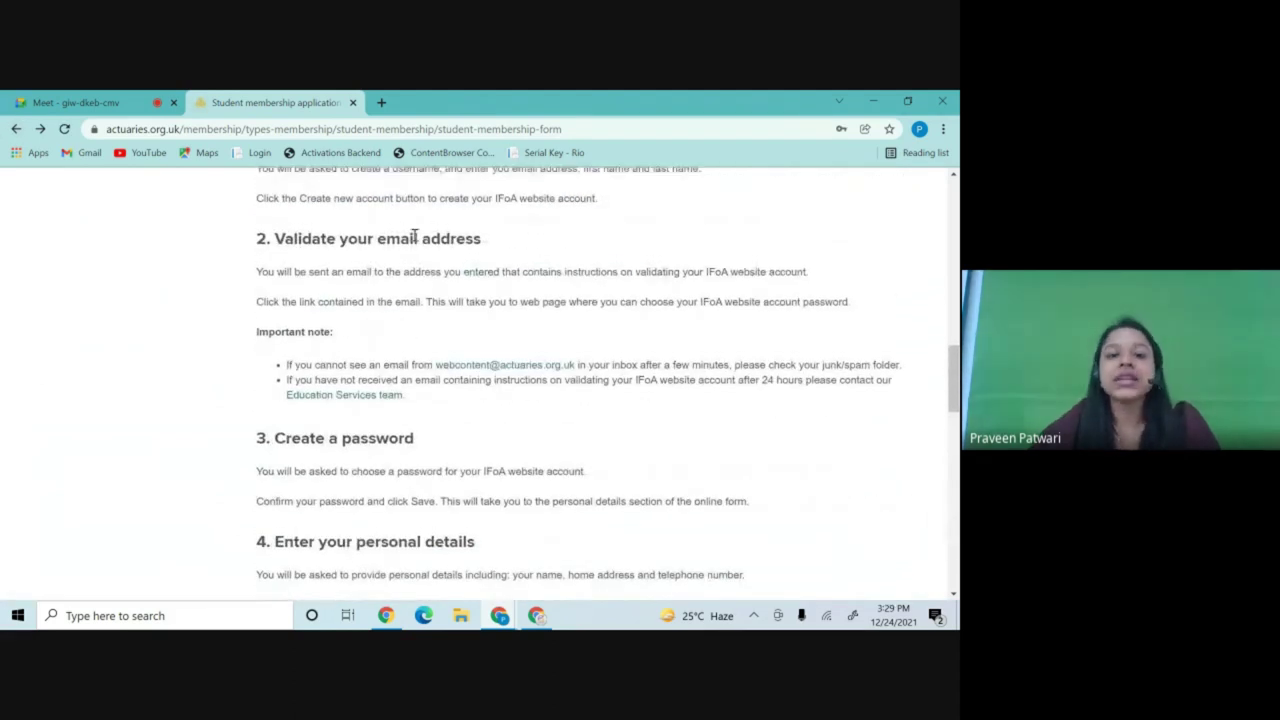
{"action": "scroll", "coordinate": [414, 235], "scroll_direction": "up", "scroll_amount": 1}
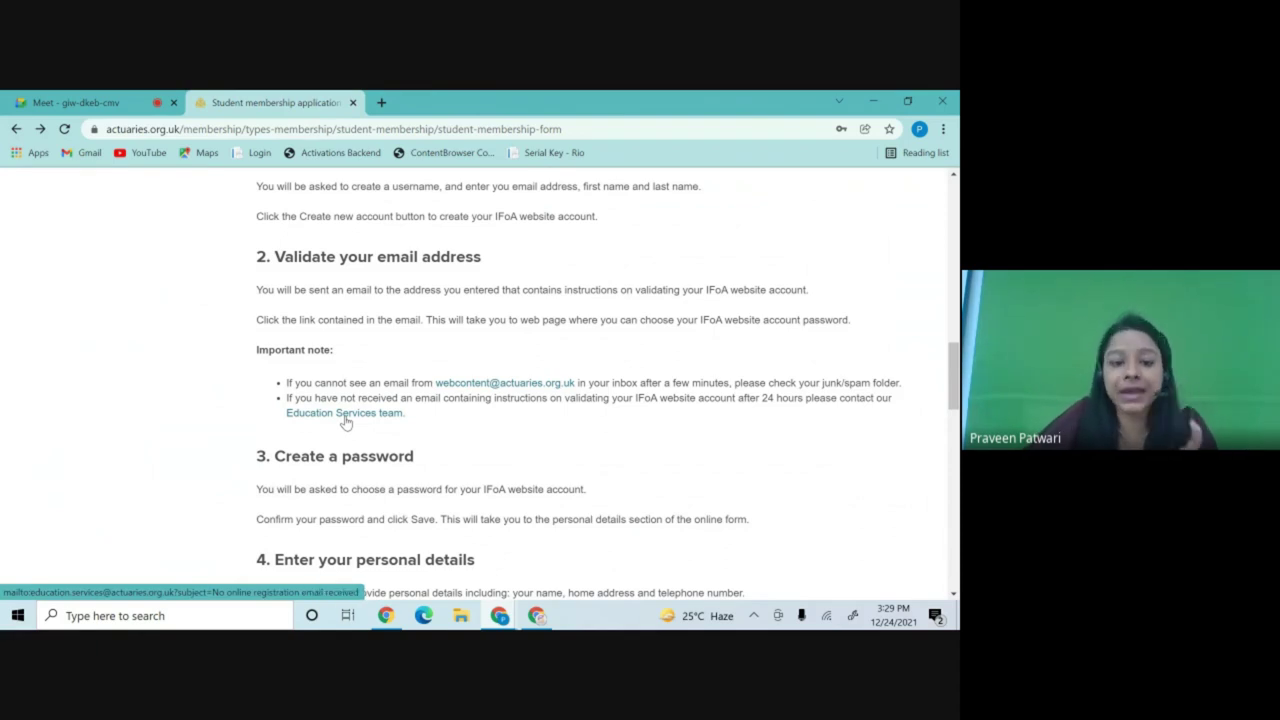
Step: Try emailing the Education Services team, dismiss the mail-app prompt, and return to the password page
{"action": "left_click", "coordinate": [345, 414]}
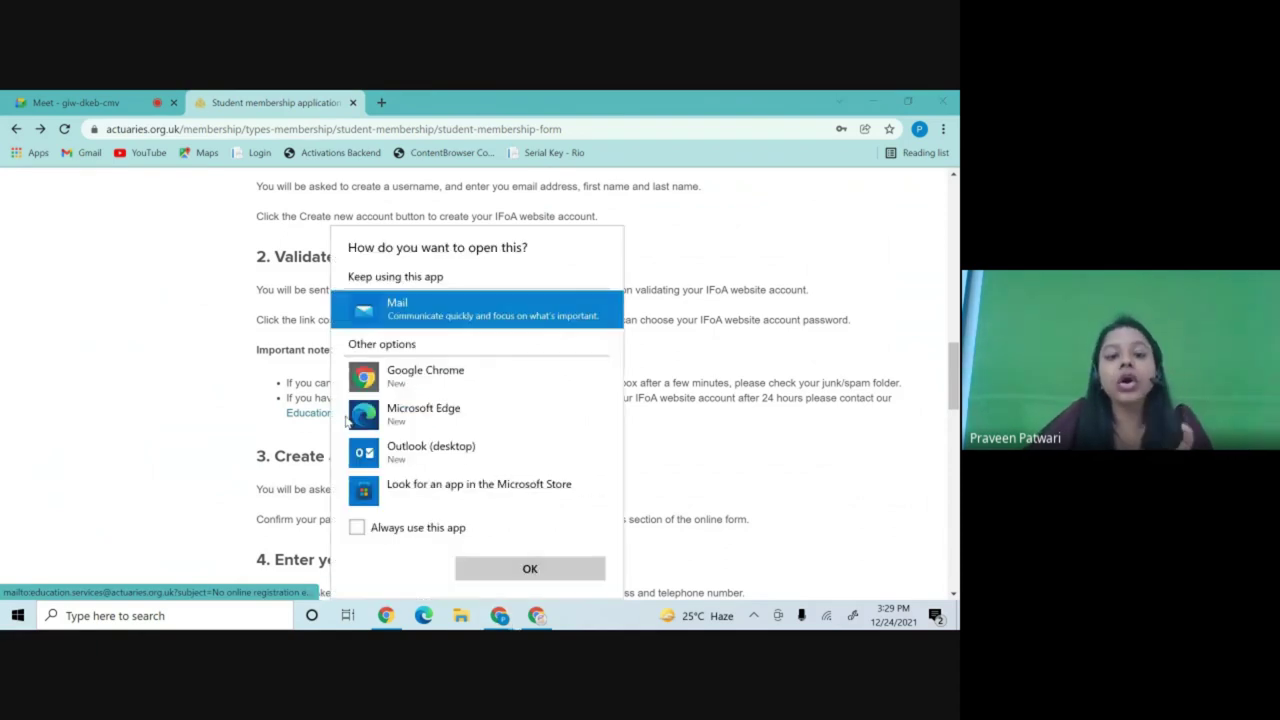
{"action": "left_click", "coordinate": [258, 408]}
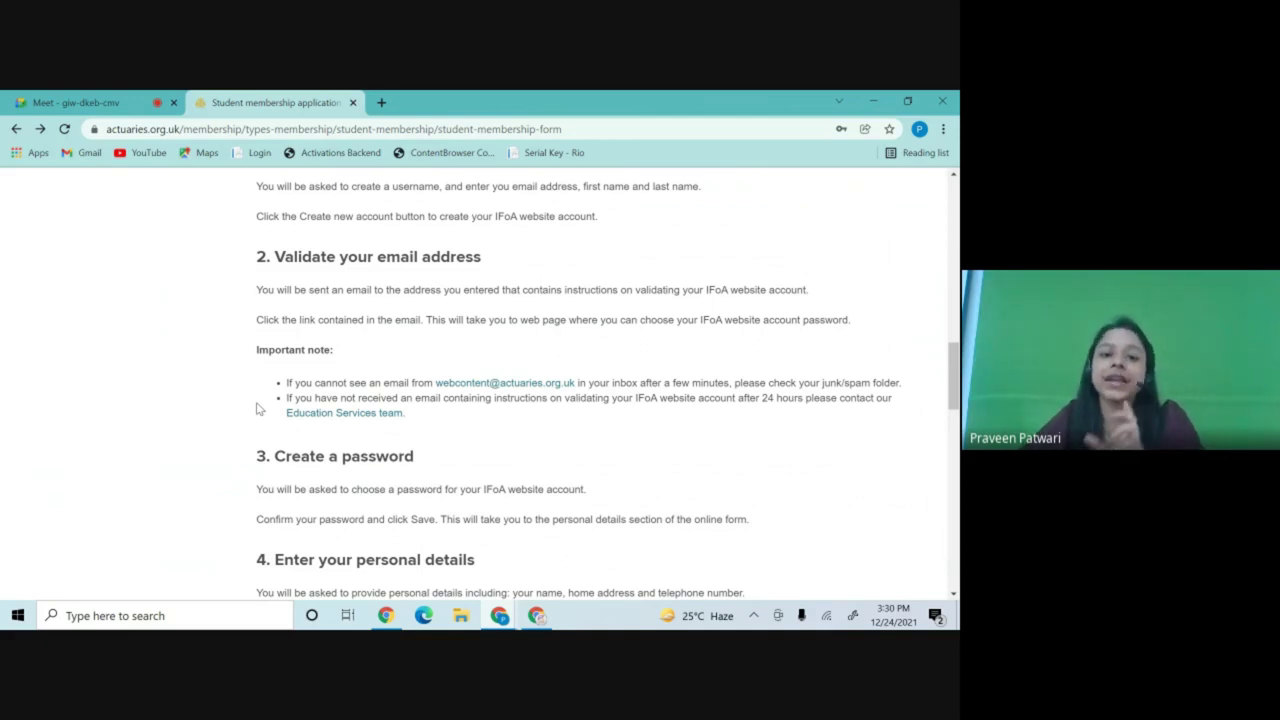
{"action": "scroll", "coordinate": [258, 408], "scroll_direction": "down", "scroll_amount": 1}
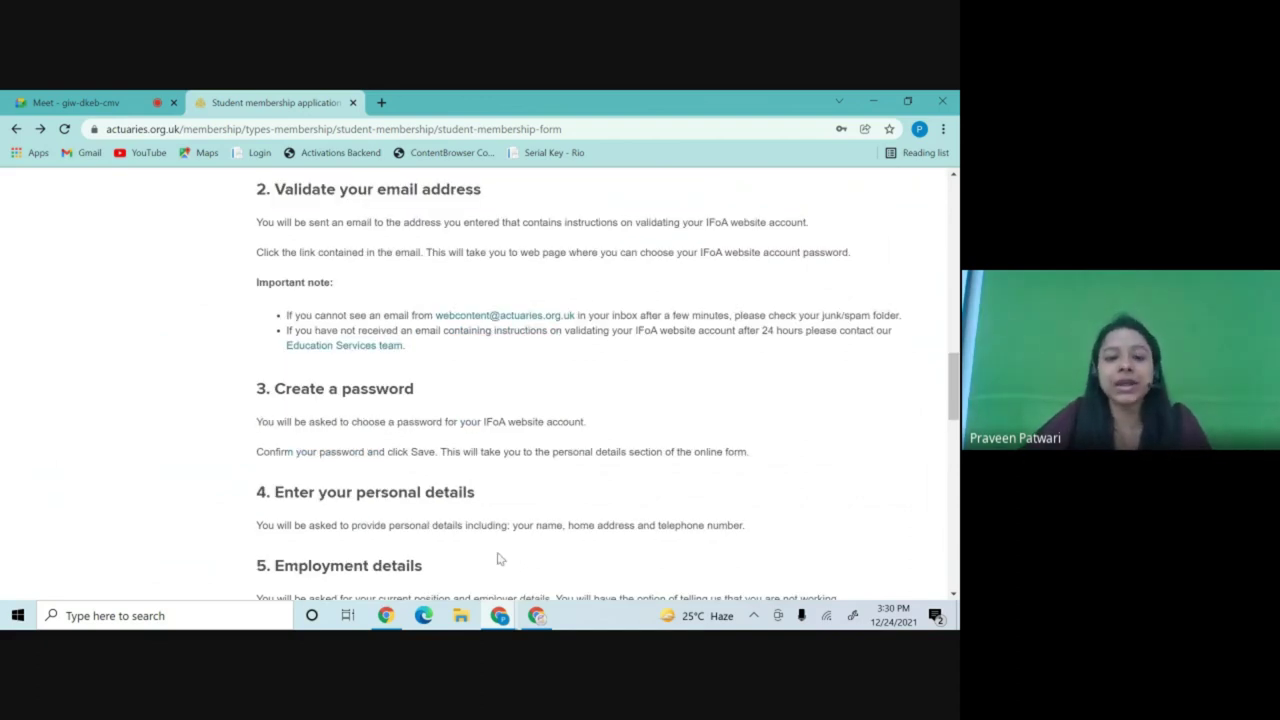
{"action": "mouse_move", "coordinate": [519, 611]}
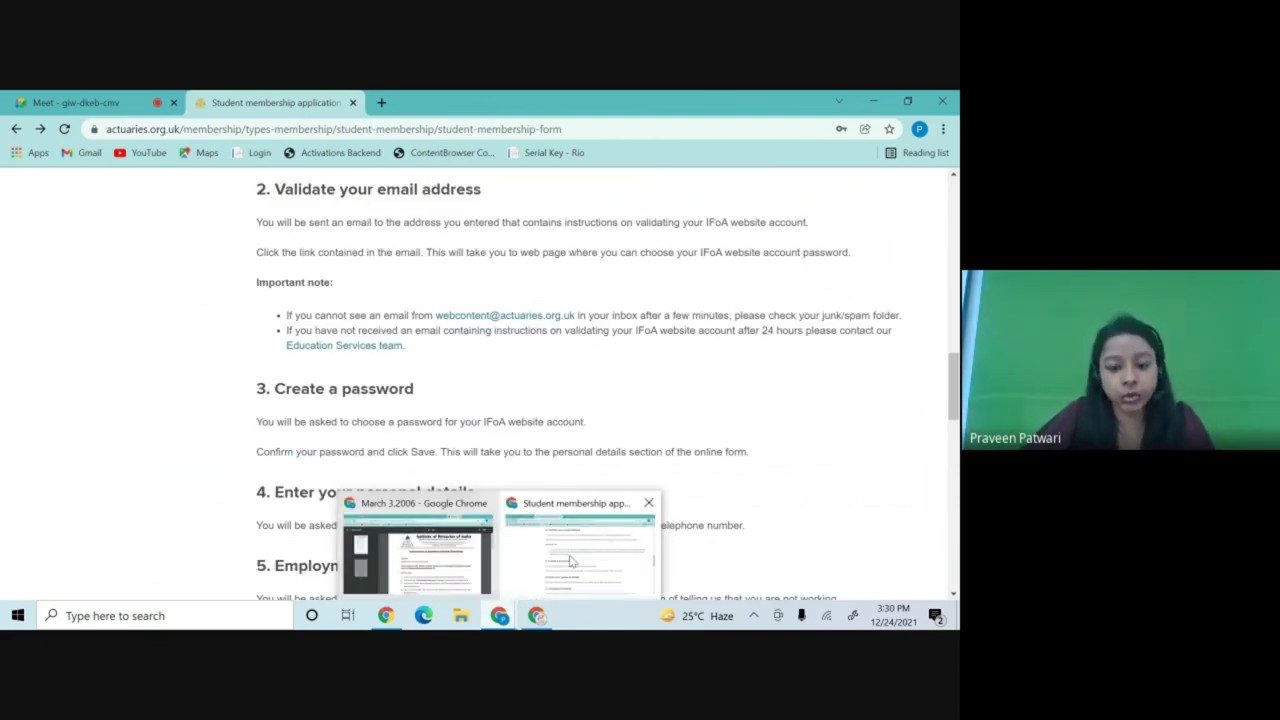
{"action": "left_click", "coordinate": [538, 616]}
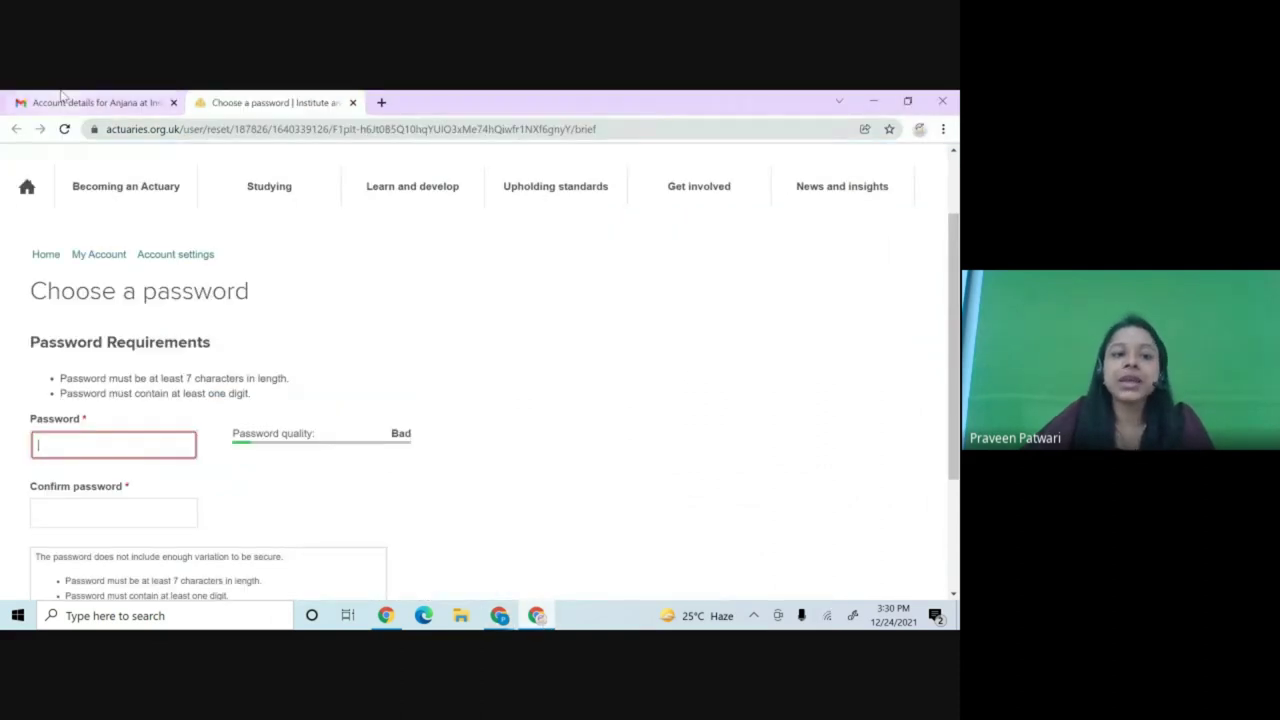
Step: Revisit the account-details email to highlight the sender's address again
{"action": "left_click", "coordinate": [95, 102]}
{"action": "left_click_drag", "start_coordinate": [409, 291], "coordinate": [537, 291]}
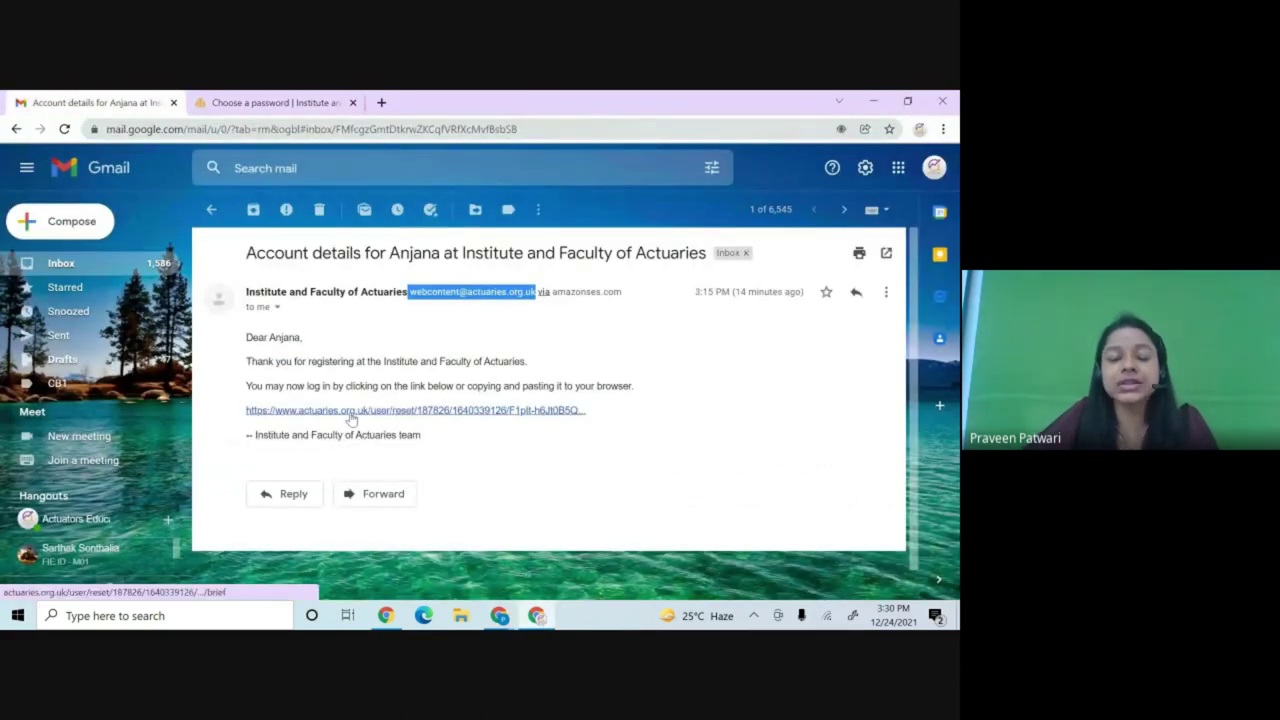
{"action": "left_click", "coordinate": [315, 101]}
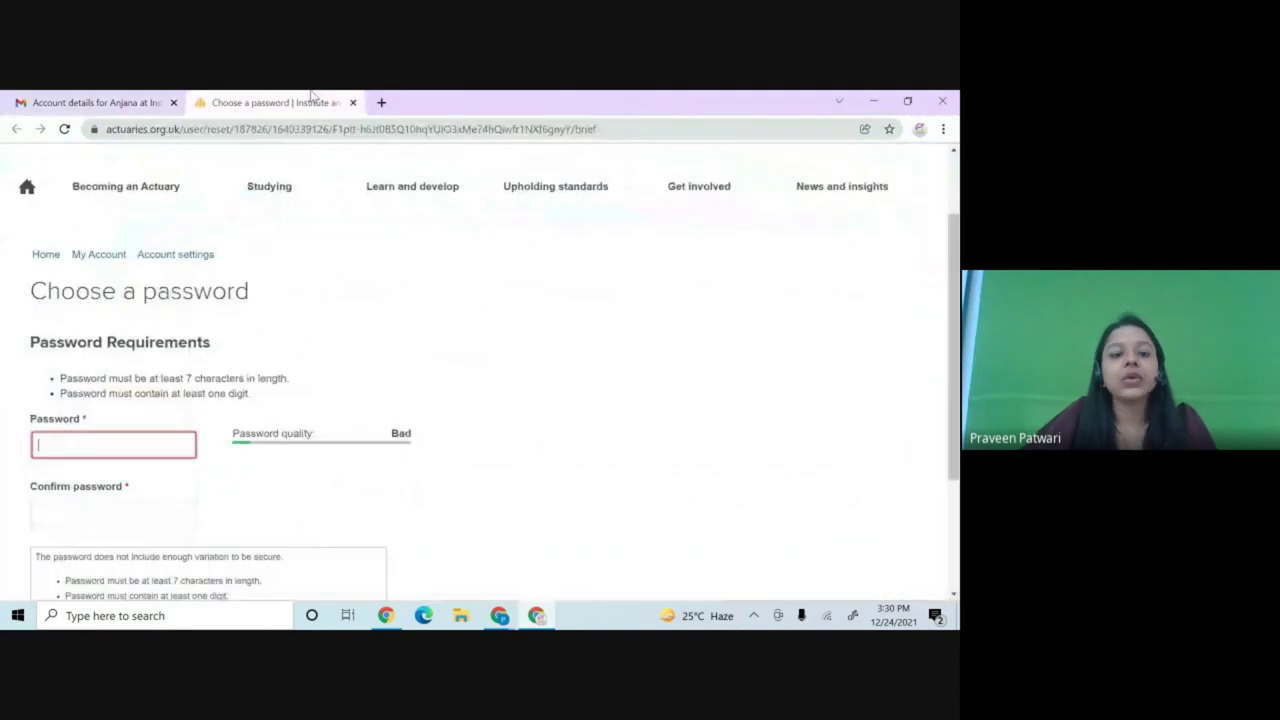
Step: Enter and confirm the new account password, then save it
{"action": "scroll", "coordinate": [357, 332], "scroll_direction": "down", "scroll_amount": 1}
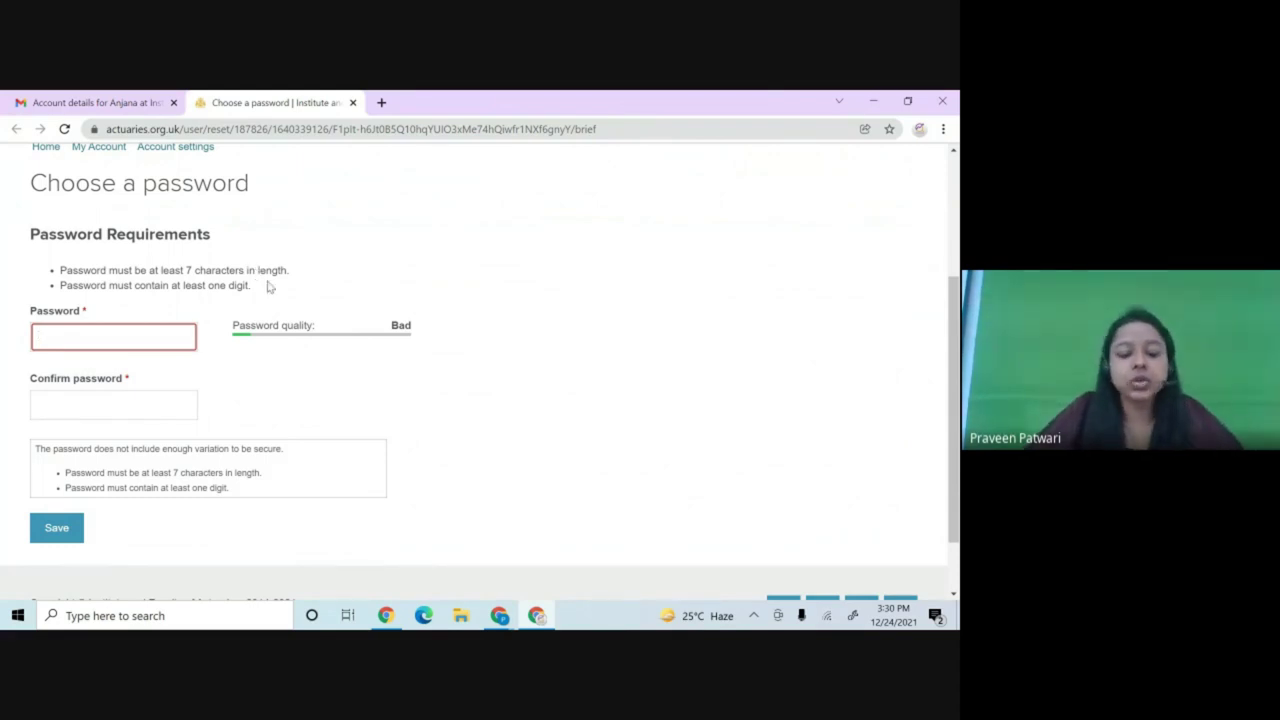
{"action": "type", "text": "••••••"}
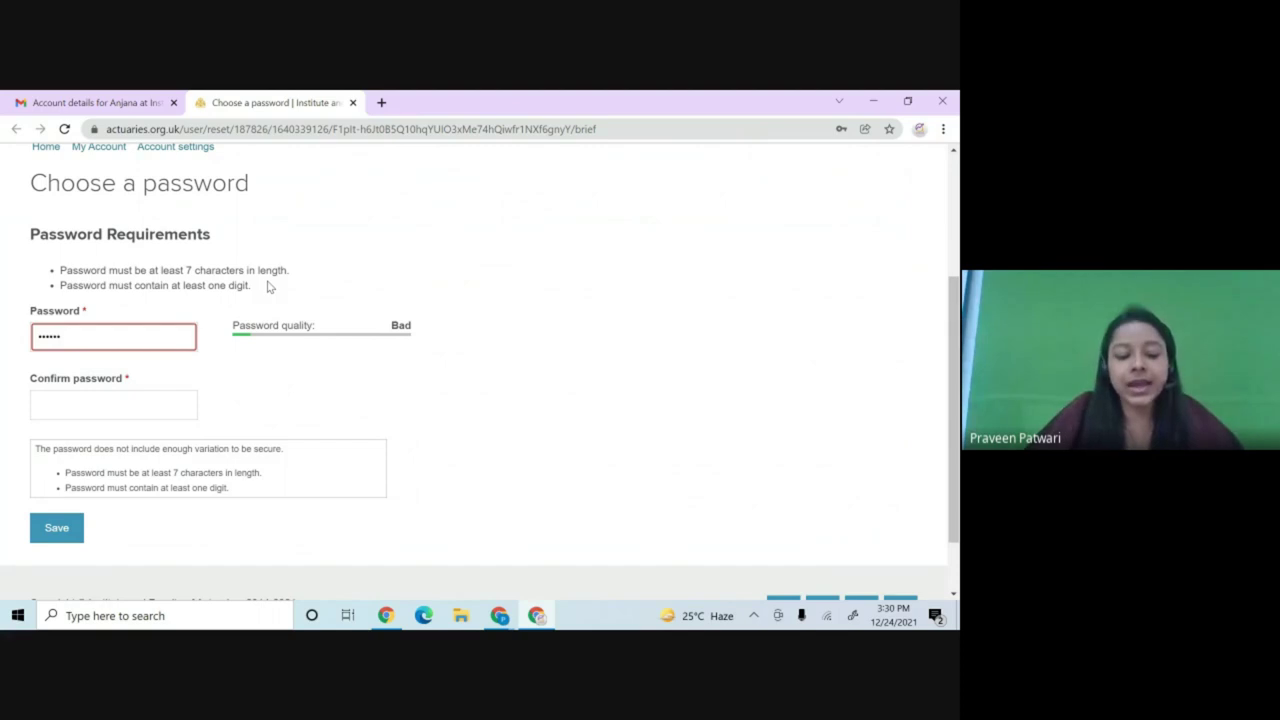
{"action": "type", "text": "•"}
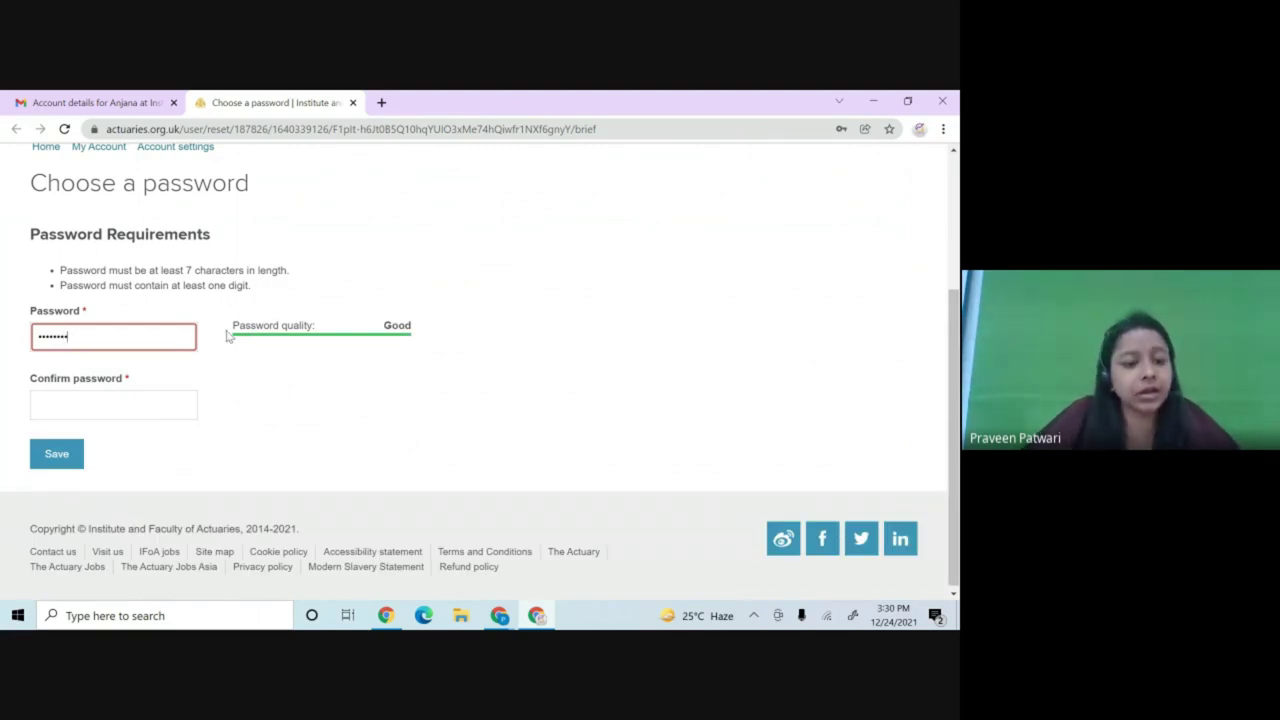
{"action": "left_click", "coordinate": [137, 396]}
{"action": "type", "text": "•••"}
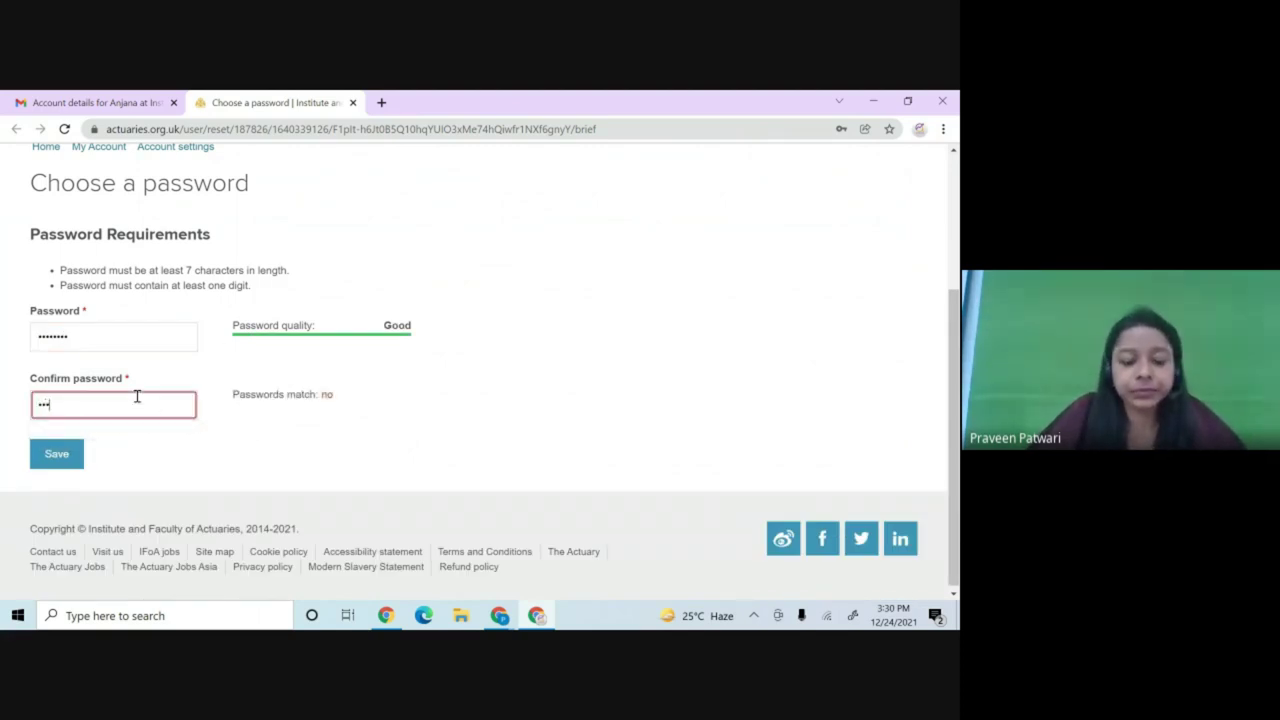
{"action": "left_click", "coordinate": [58, 474]}
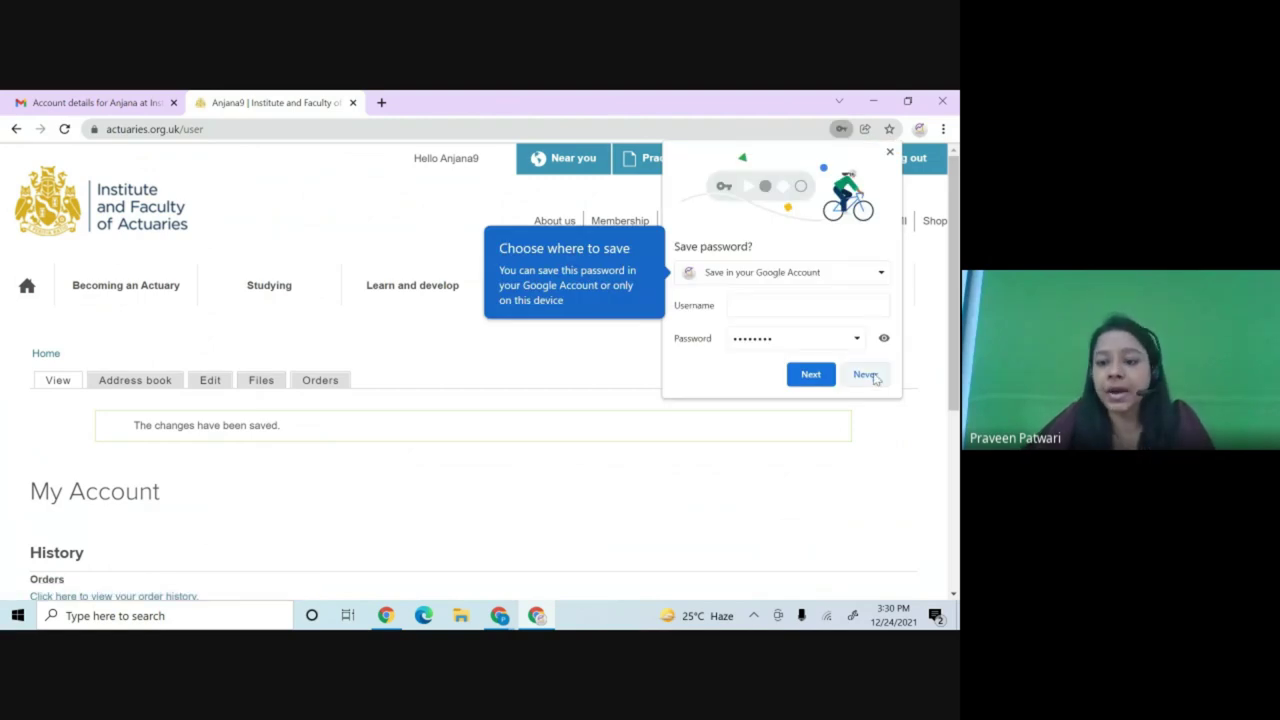
Step: Decline saving the password in Chrome and bring the IFoA My Account page to the front
{"action": "left_click", "coordinate": [866, 374]}
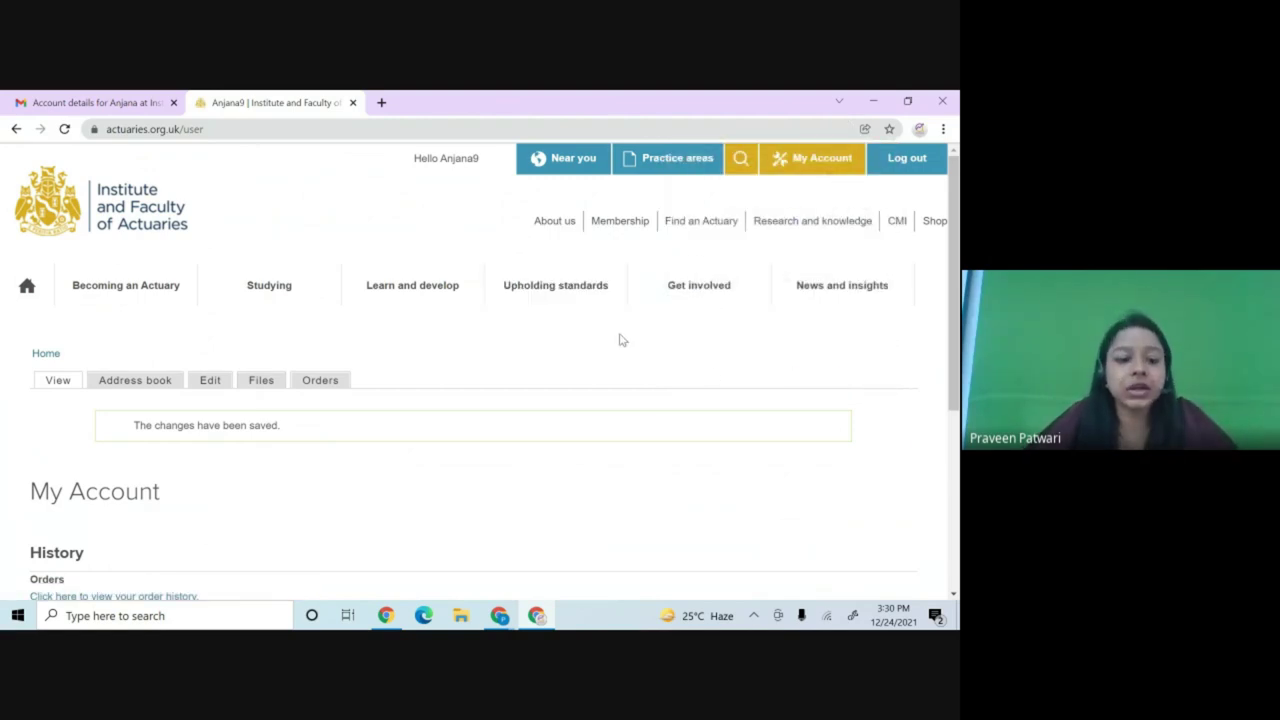
{"action": "scroll", "coordinate": [620, 340], "scroll_direction": "down", "scroll_amount": 1}
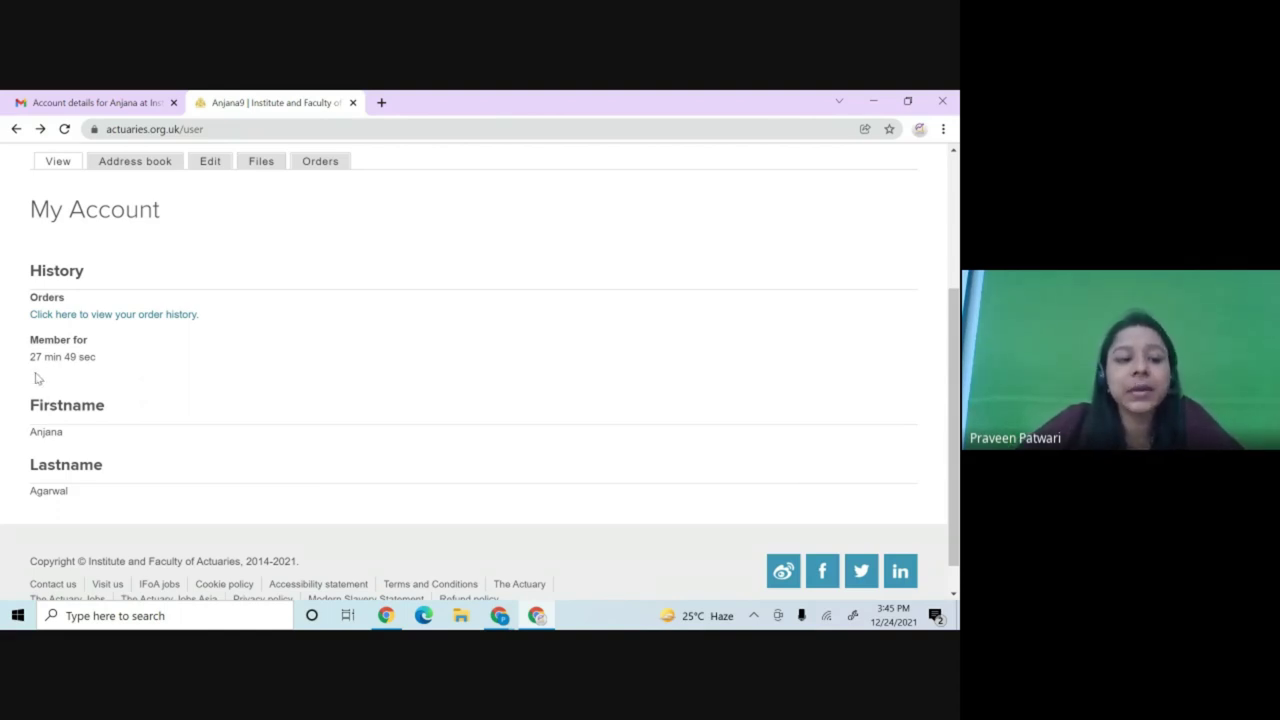
{"action": "mouse_move", "coordinate": [495, 616]}
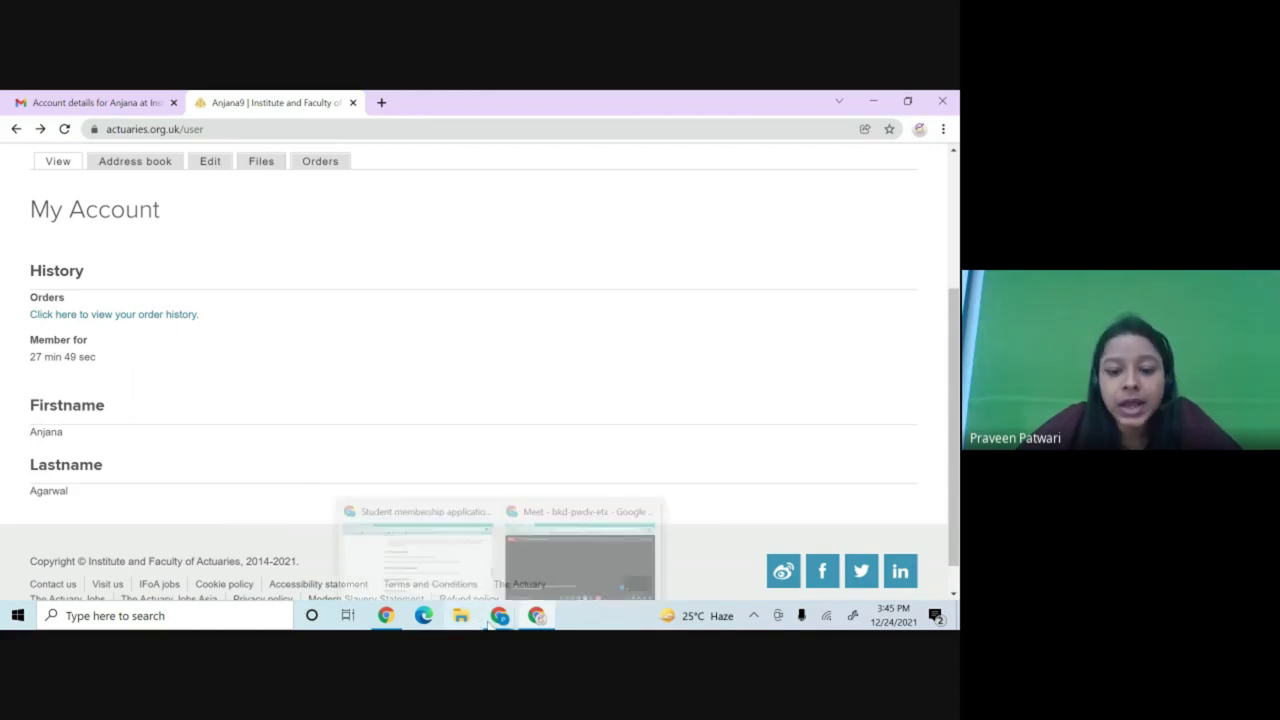
{"action": "left_click", "coordinate": [449, 572]}
{"action": "scroll", "coordinate": [372, 355], "scroll_direction": "down", "scroll_amount": 1}
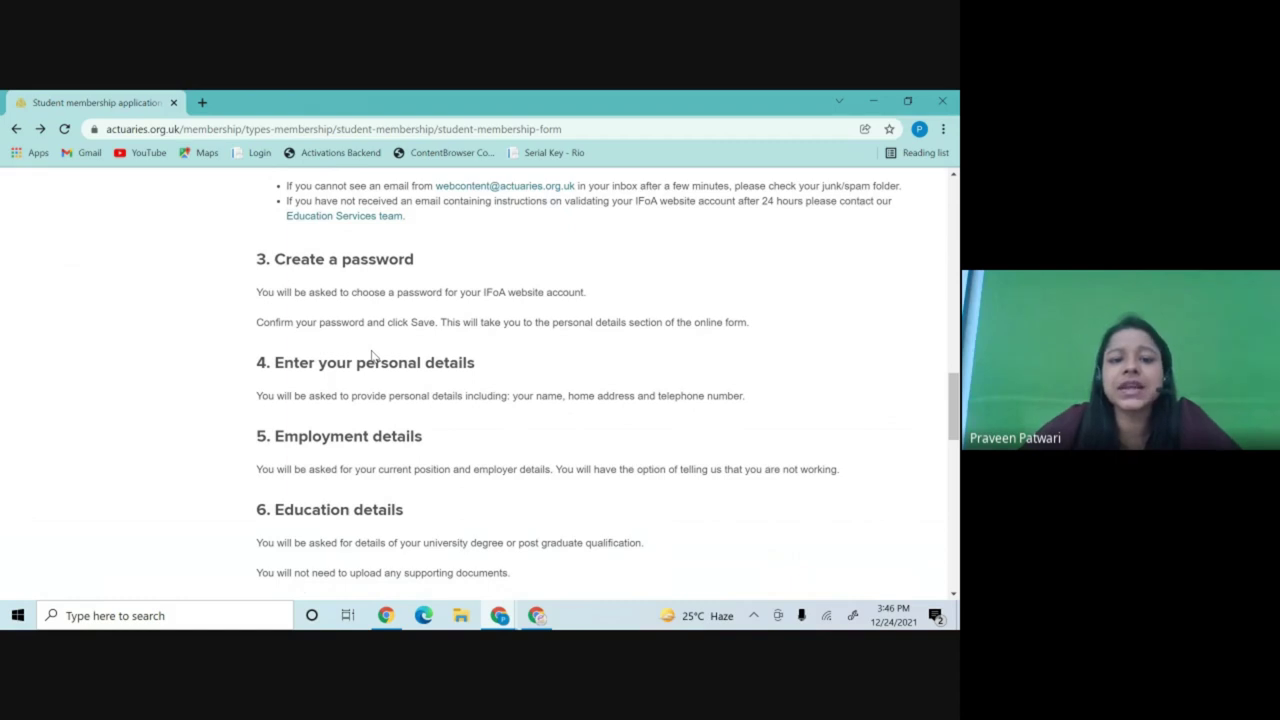
{"action": "scroll", "coordinate": [372, 355], "scroll_direction": "down", "scroll_amount": 2}
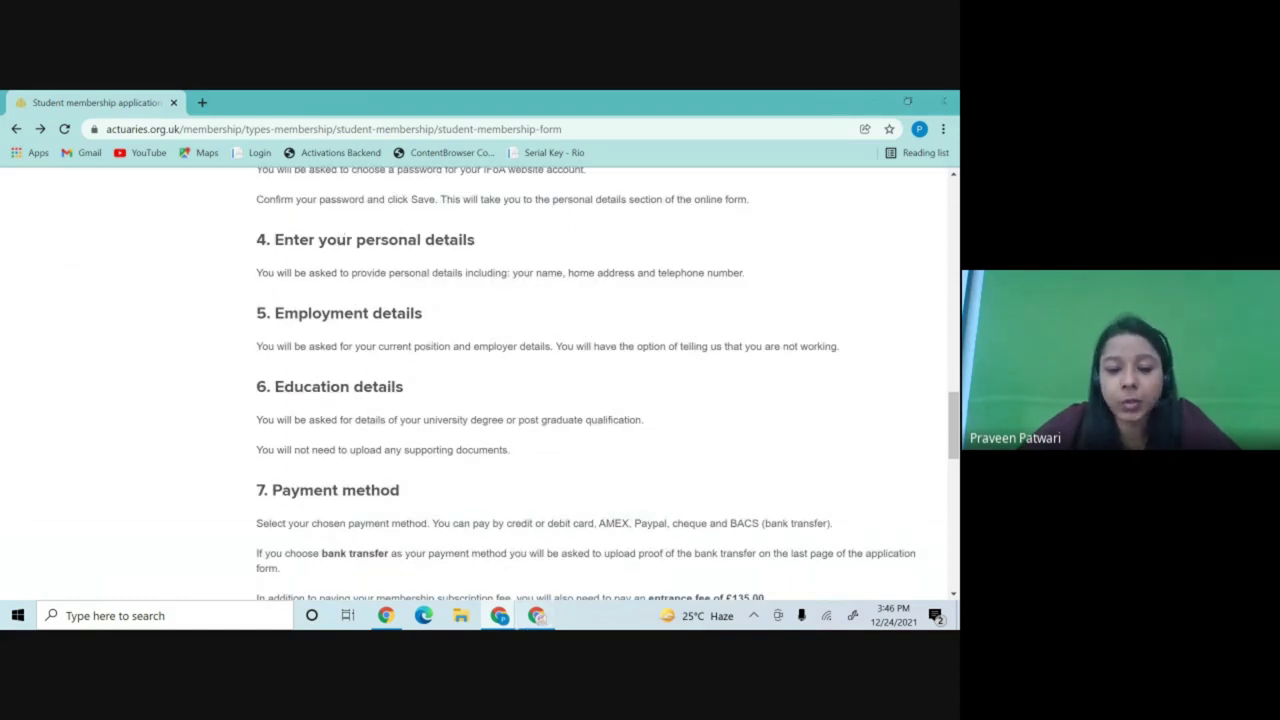
{"action": "key", "text": "alt+Tab"}
{"action": "scroll", "coordinate": [403, 408], "scroll_direction": "up", "scroll_amount": 3}
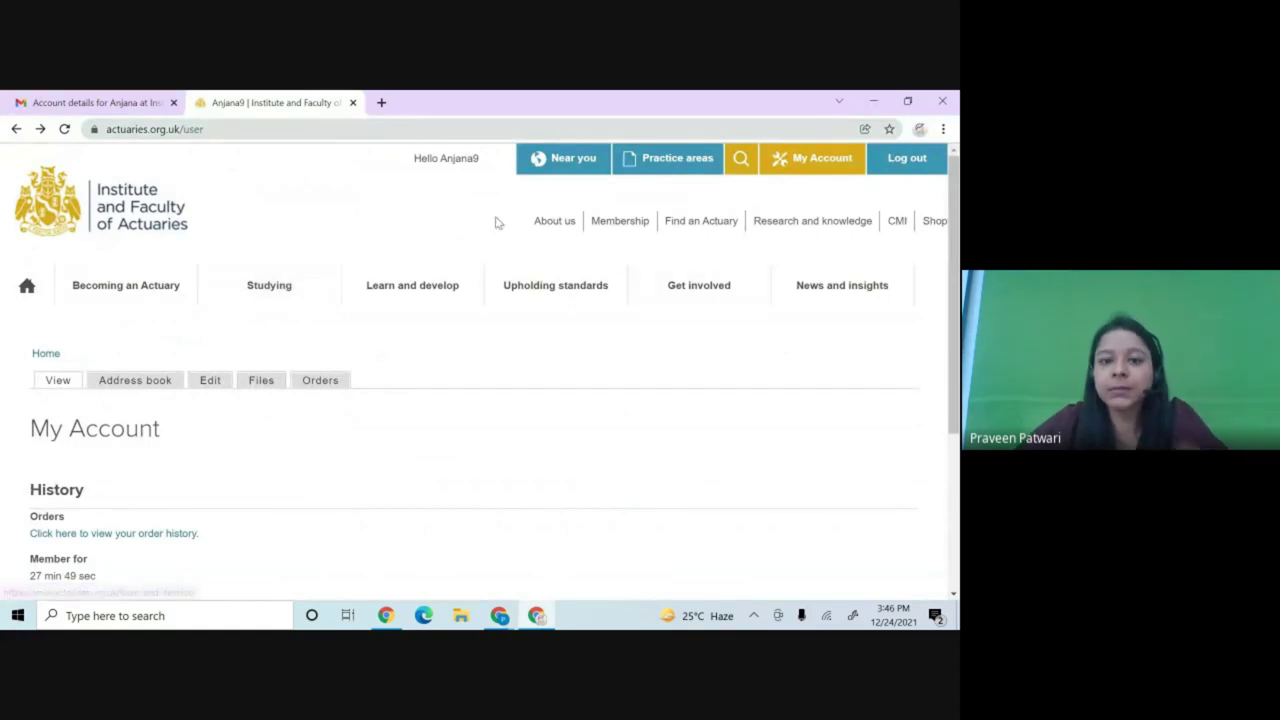
Step: Go to Studying, open 'Application for student admission - All', and choose My application
{"action": "left_click", "coordinate": [237, 274]}
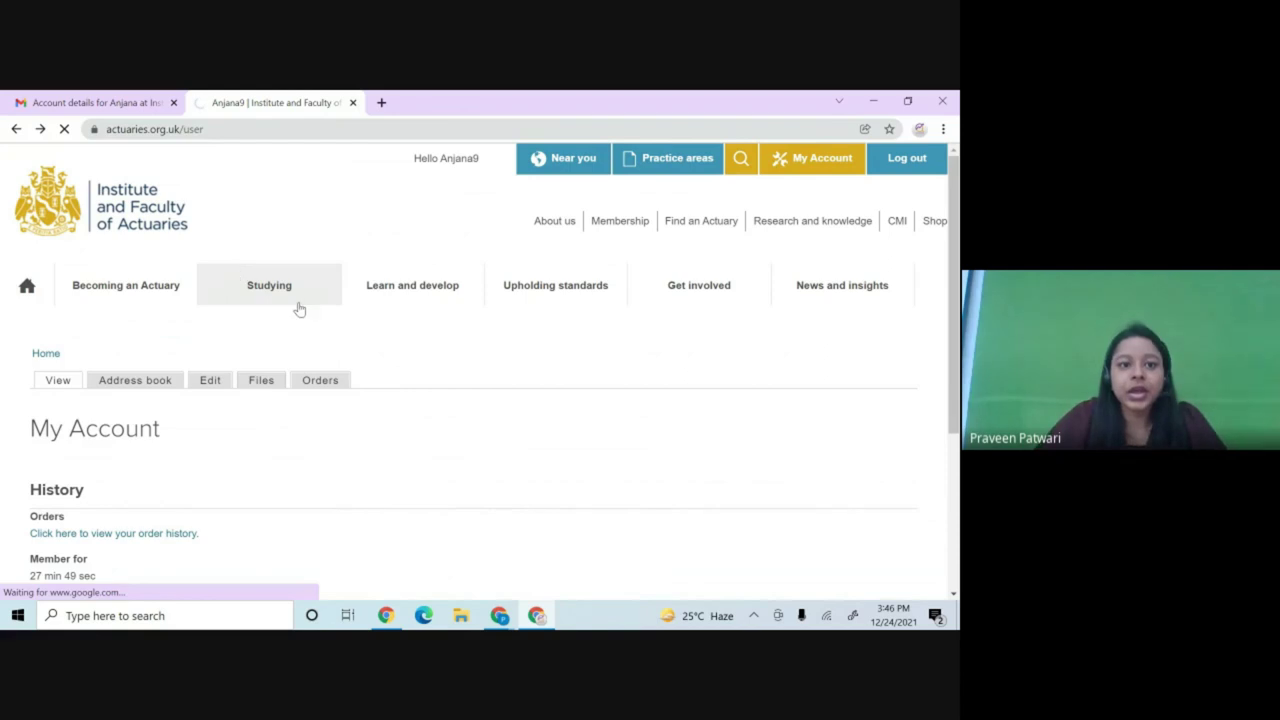
{"action": "scroll", "coordinate": [419, 376], "scroll_direction": "down", "scroll_amount": 10}
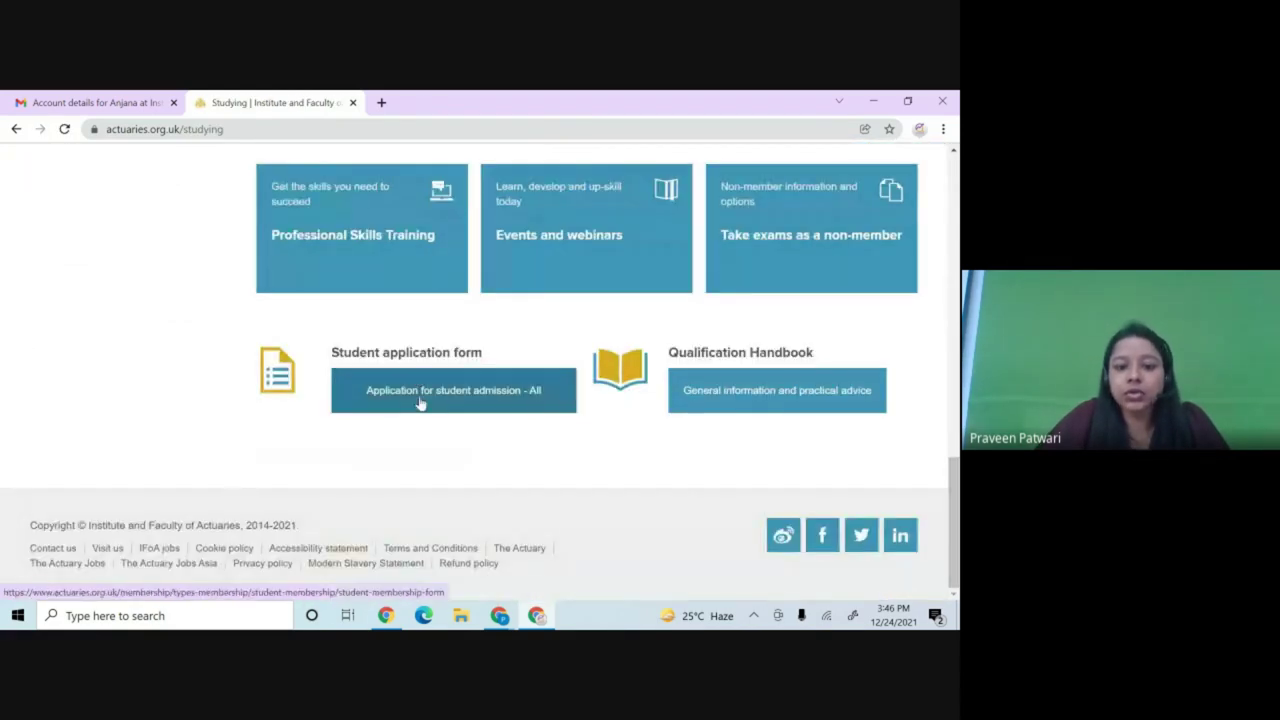
{"action": "left_click", "coordinate": [421, 402]}
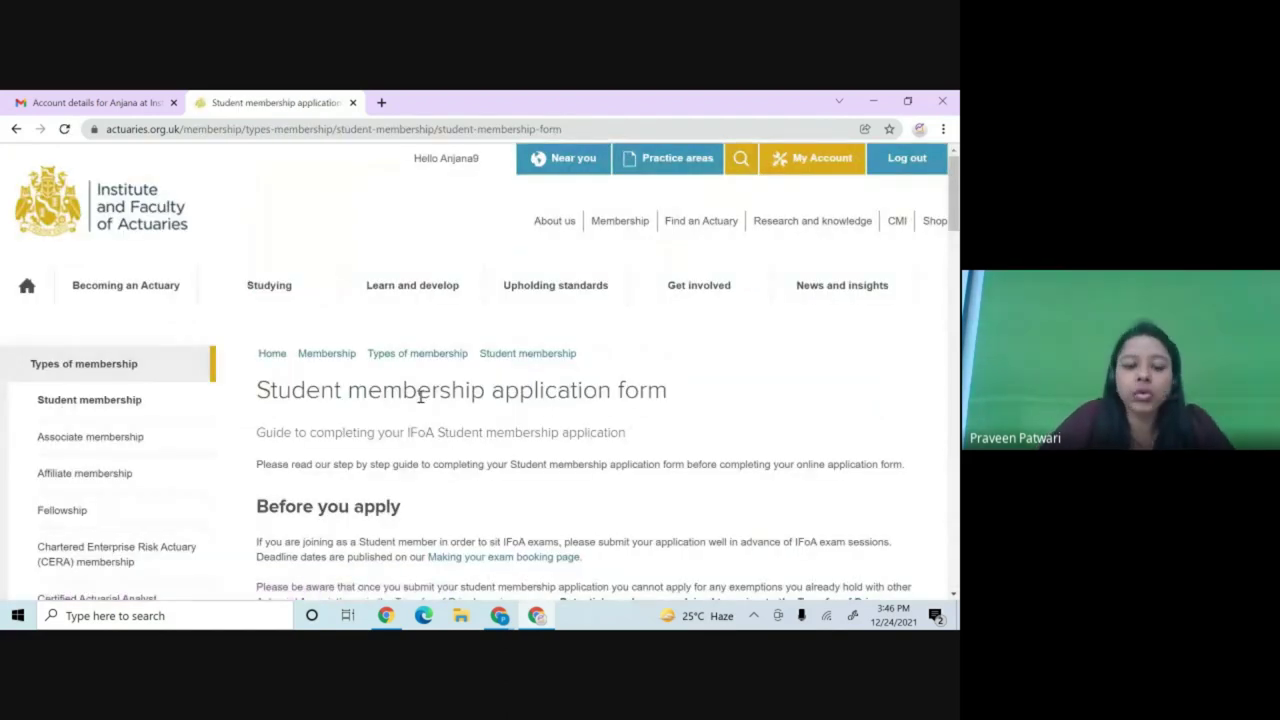
{"action": "scroll", "coordinate": [420, 397], "scroll_direction": "down", "scroll_amount": 1}
{"action": "scroll", "coordinate": [420, 397], "scroll_direction": "down", "scroll_amount": 5}
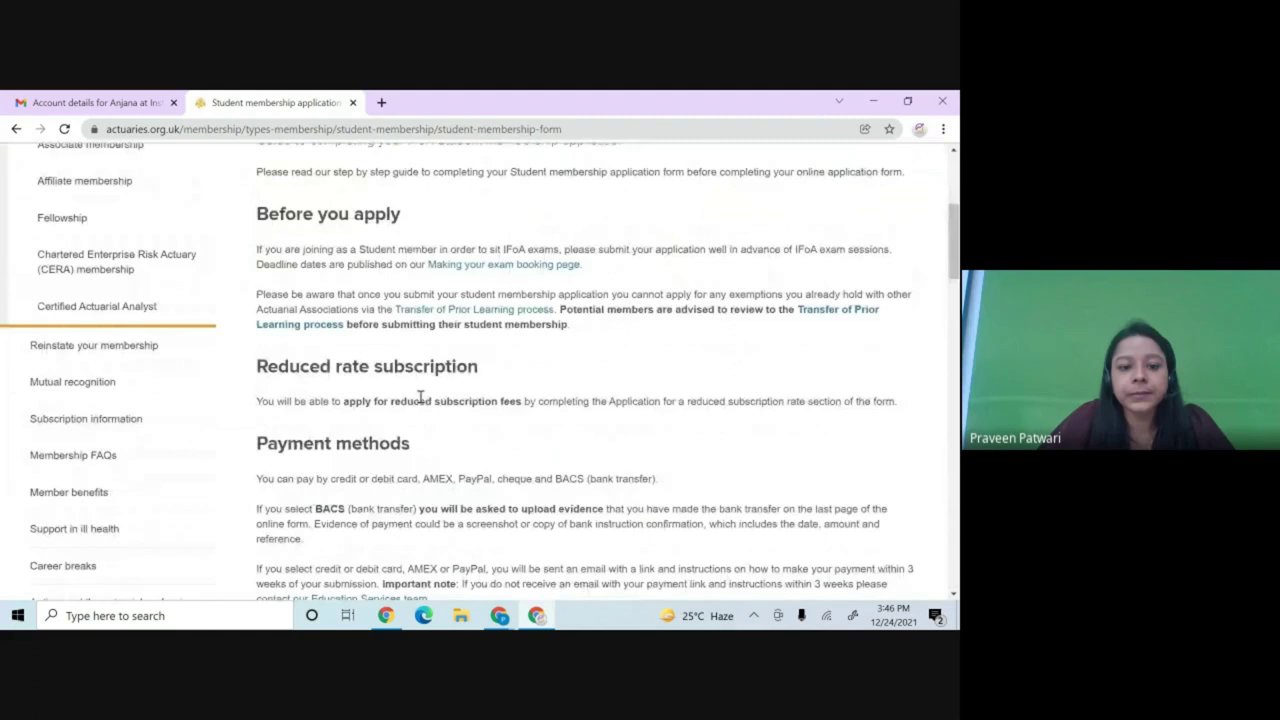
{"action": "scroll", "coordinate": [420, 400], "scroll_direction": "down", "scroll_amount": 15}
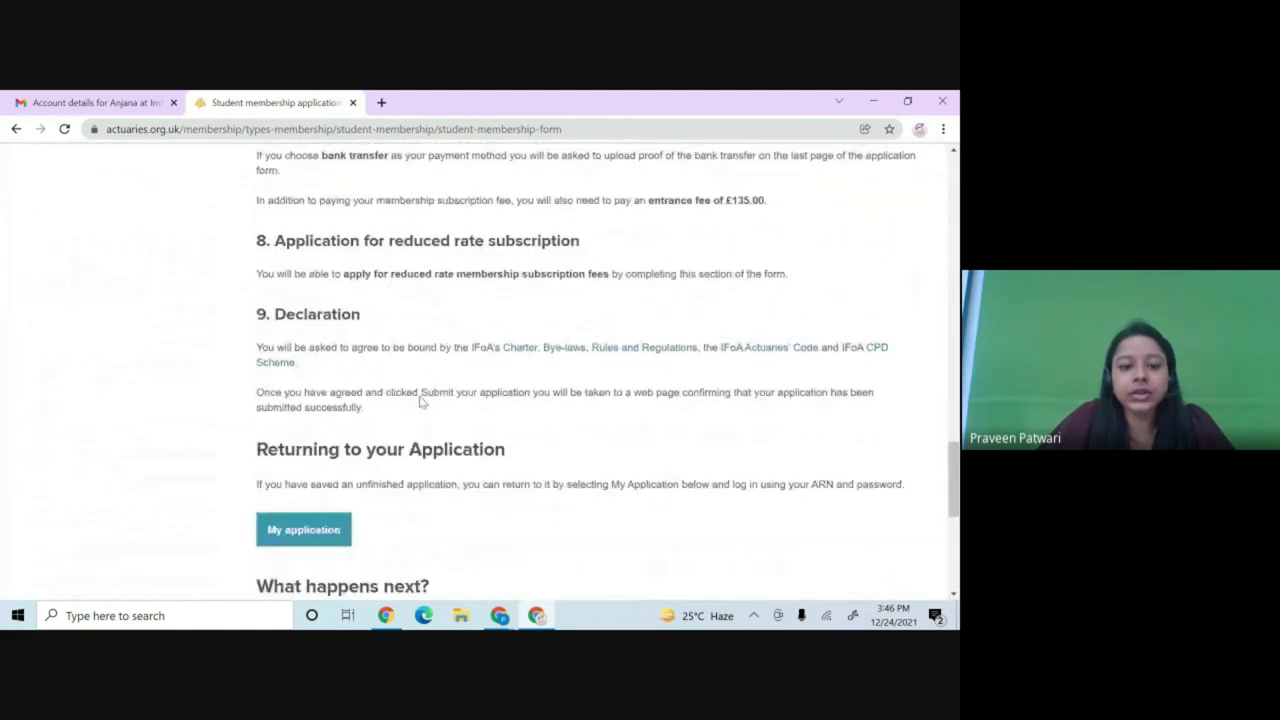
{"action": "left_click", "coordinate": [298, 392]}
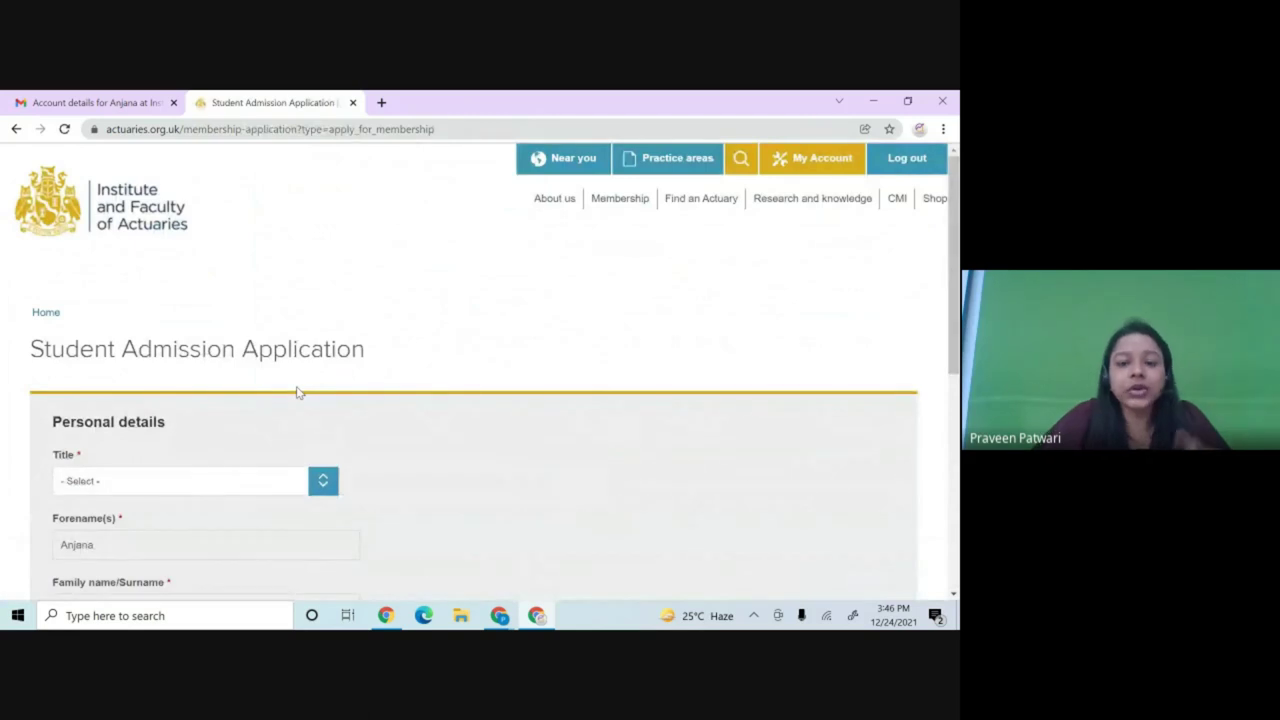
Step: Check the membership guide, then set the applicant's title to Miss
{"action": "scroll", "coordinate": [298, 392], "scroll_direction": "down", "scroll_amount": 1}
{"action": "scroll", "coordinate": [294, 394], "scroll_direction": "up", "scroll_amount": 1}
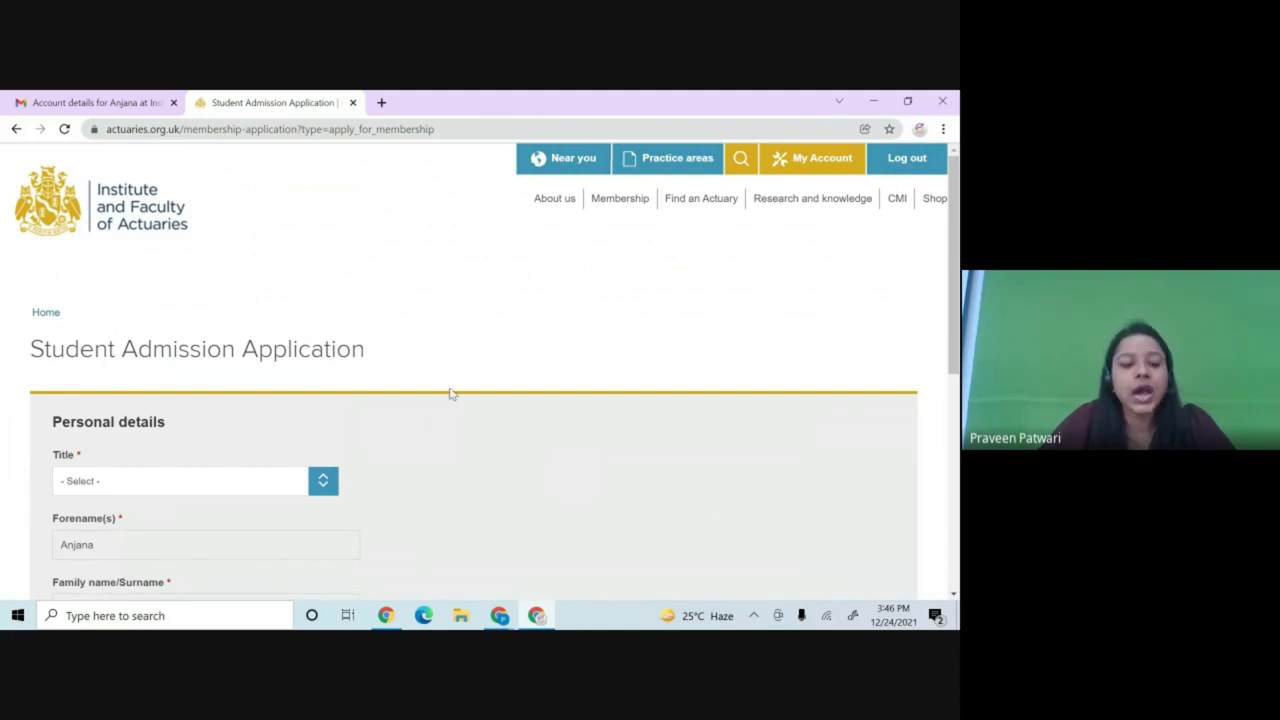
{"action": "scroll", "coordinate": [450, 393], "scroll_direction": "down", "scroll_amount": 2}
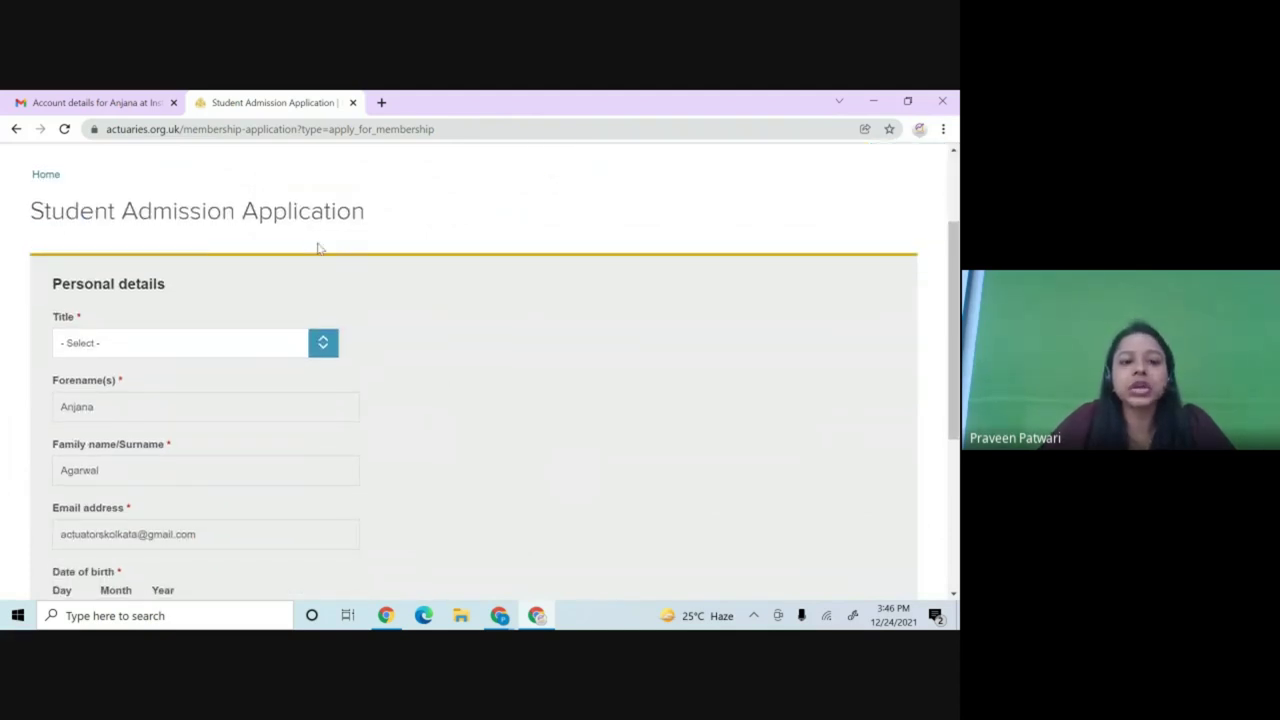
{"action": "scroll", "coordinate": [229, 349], "scroll_direction": "down", "scroll_amount": 1}
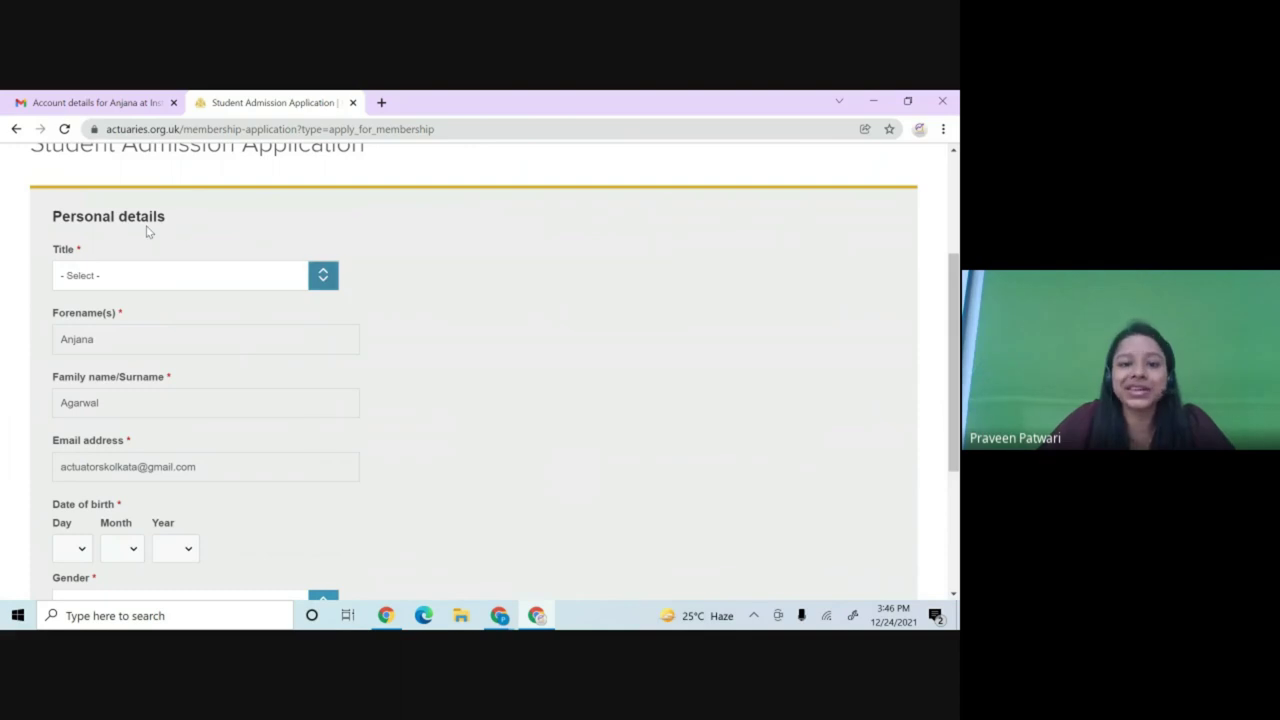
{"action": "key", "text": "alt+Tab"}
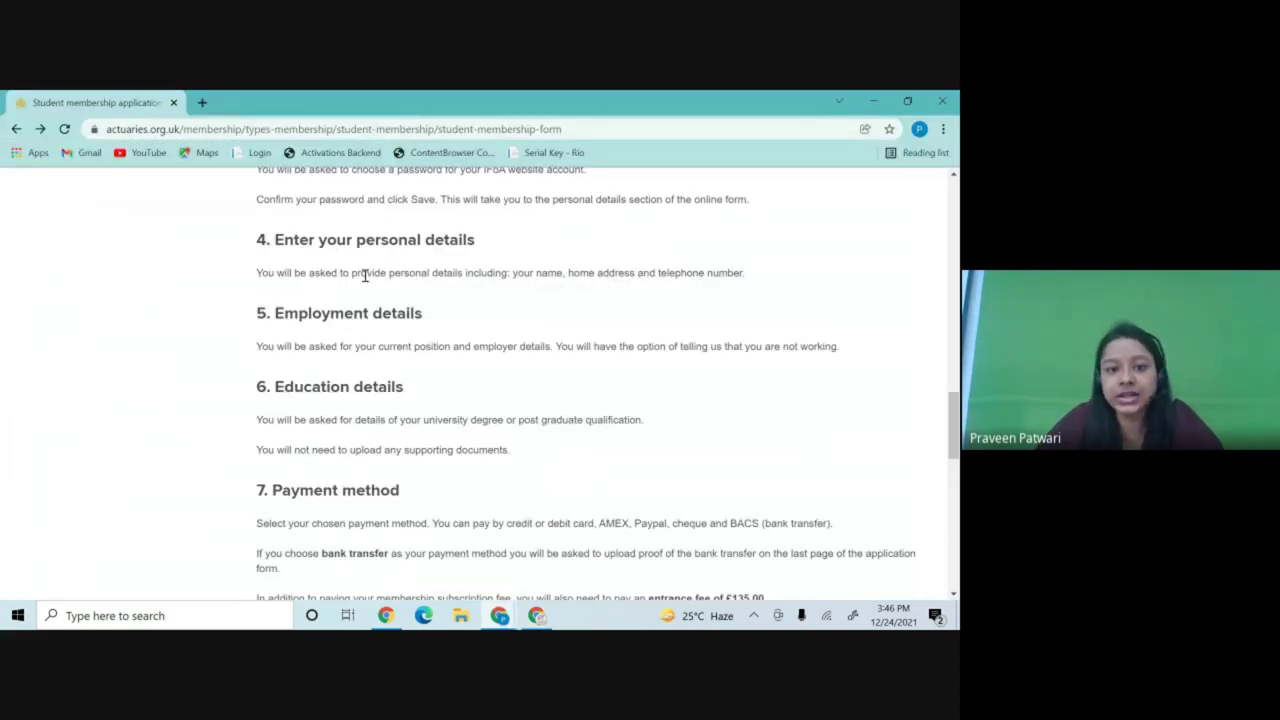
{"action": "key", "text": "alt+Tab"}
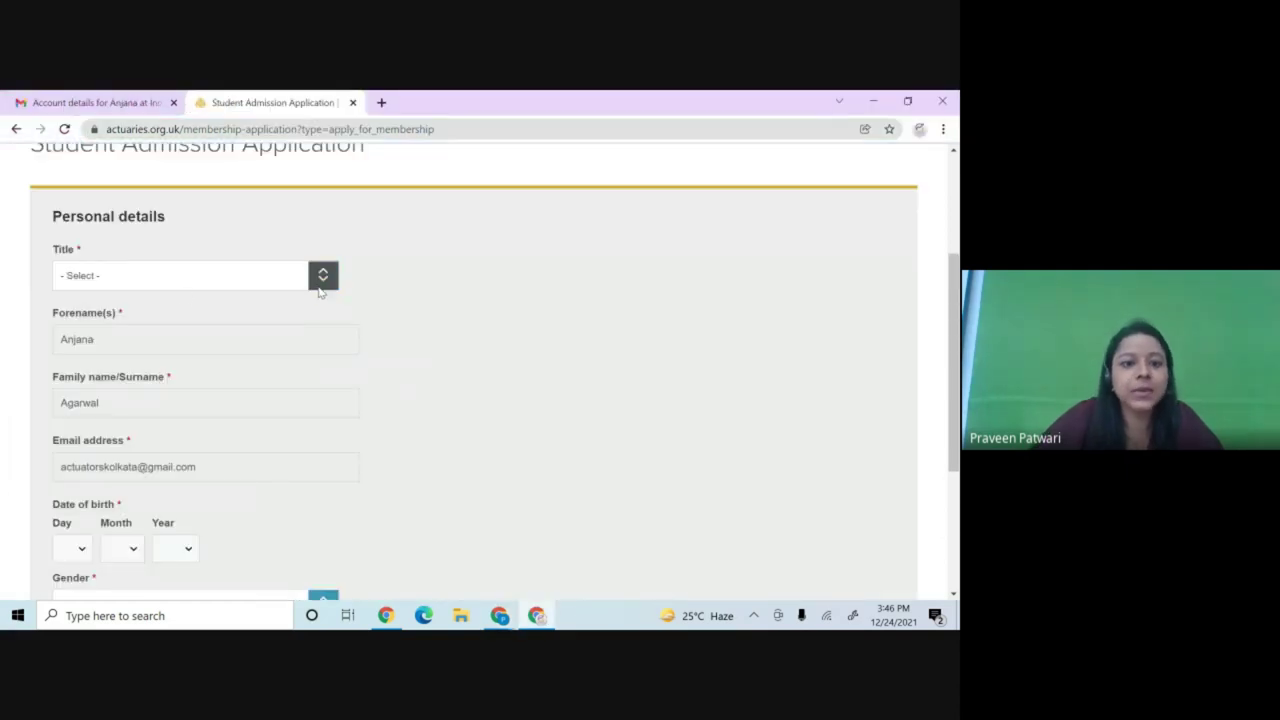
{"action": "left_click", "coordinate": [322, 287]}
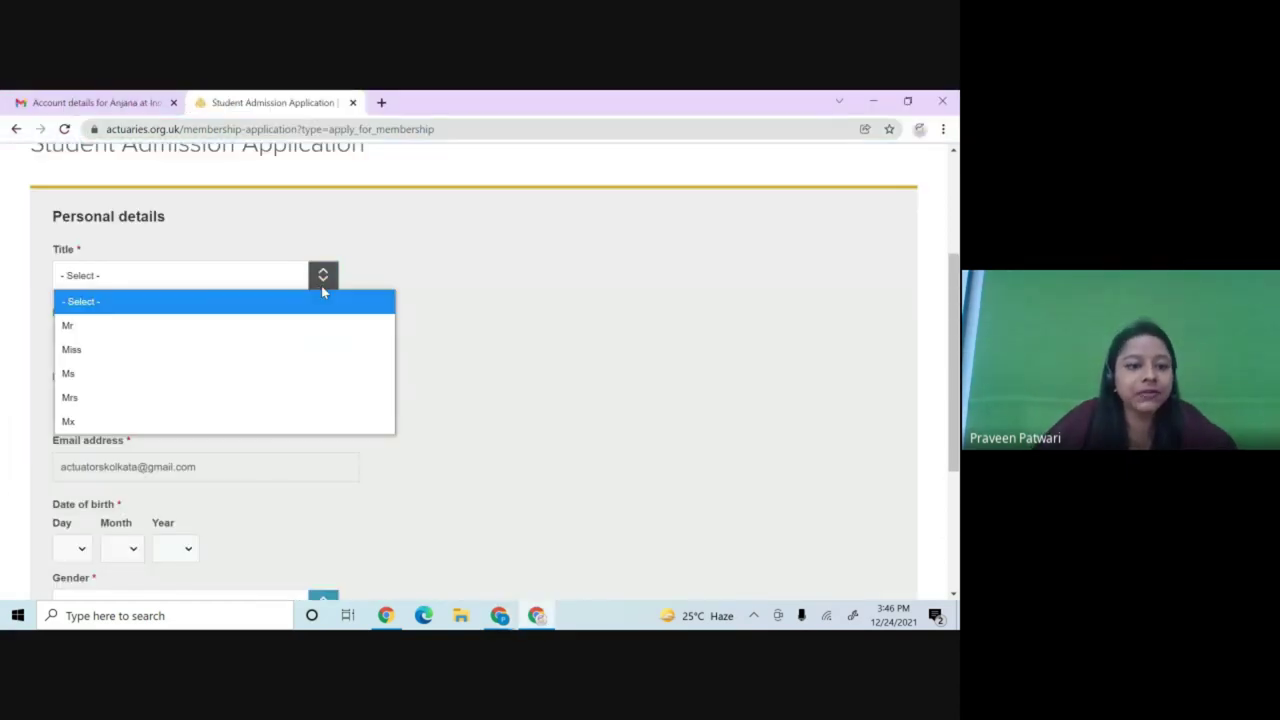
{"action": "left_click", "coordinate": [167, 362]}
{"action": "scroll", "coordinate": [140, 428], "scroll_direction": "down", "scroll_amount": 1}
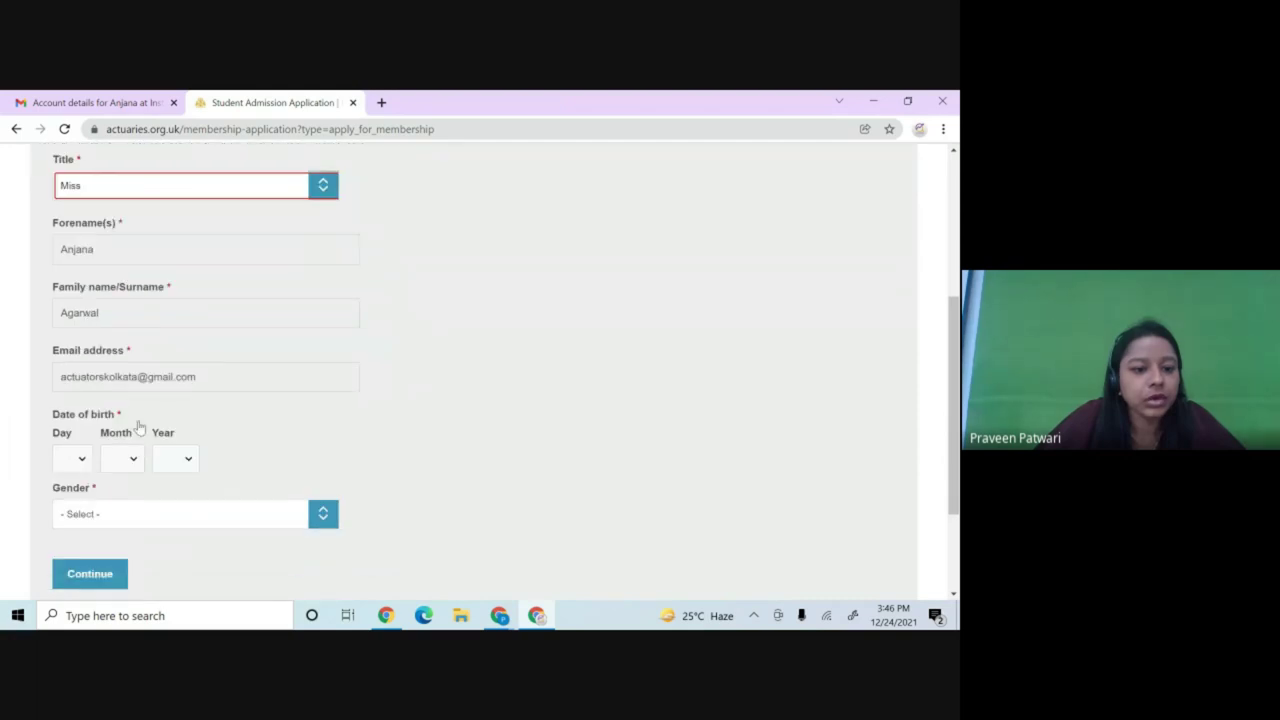
{"action": "scroll", "coordinate": [138, 425], "scroll_direction": "down", "scroll_amount": 2}
{"action": "left_click", "coordinate": [80, 328]}
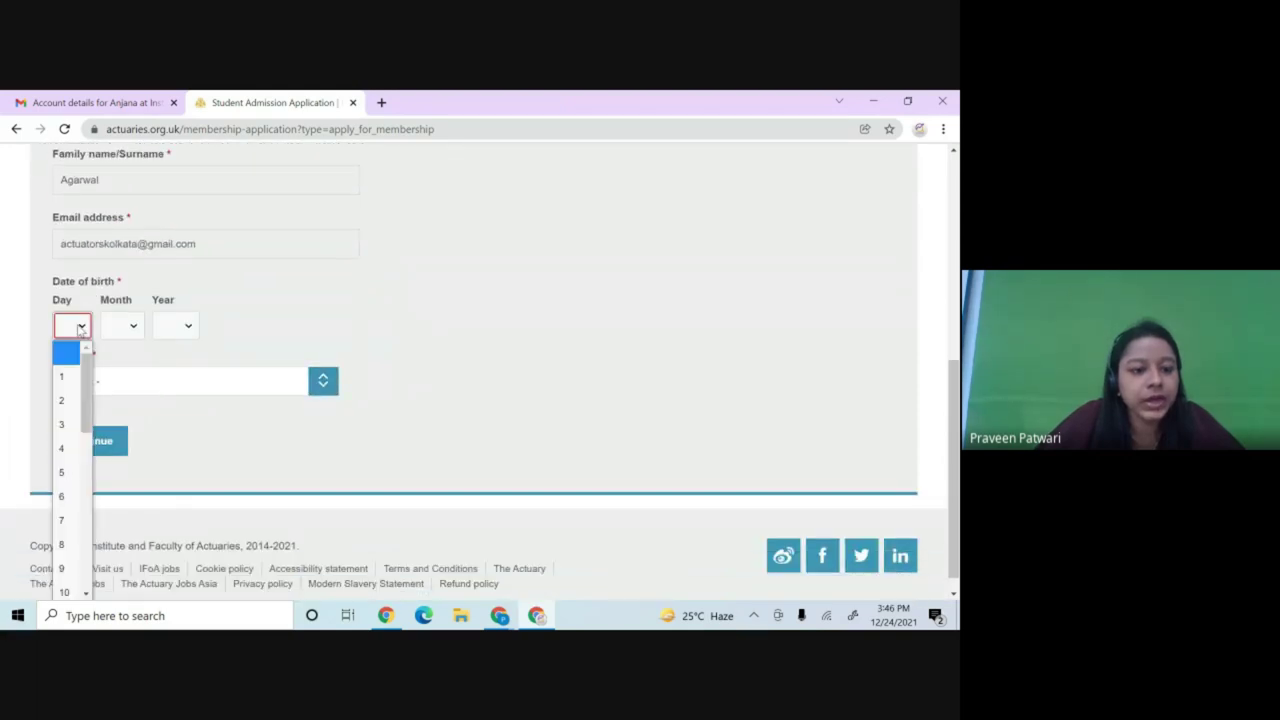
{"action": "left_click", "coordinate": [51, 520]}
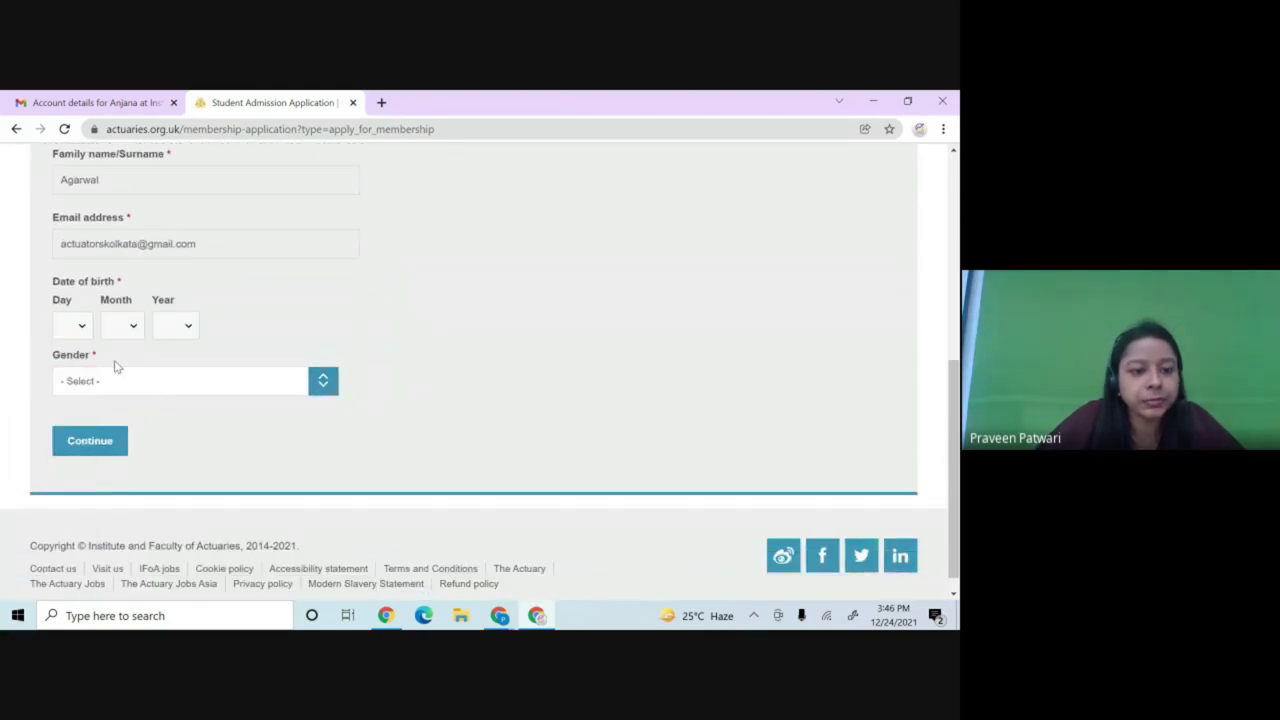
{"action": "left_click", "coordinate": [76, 327]}
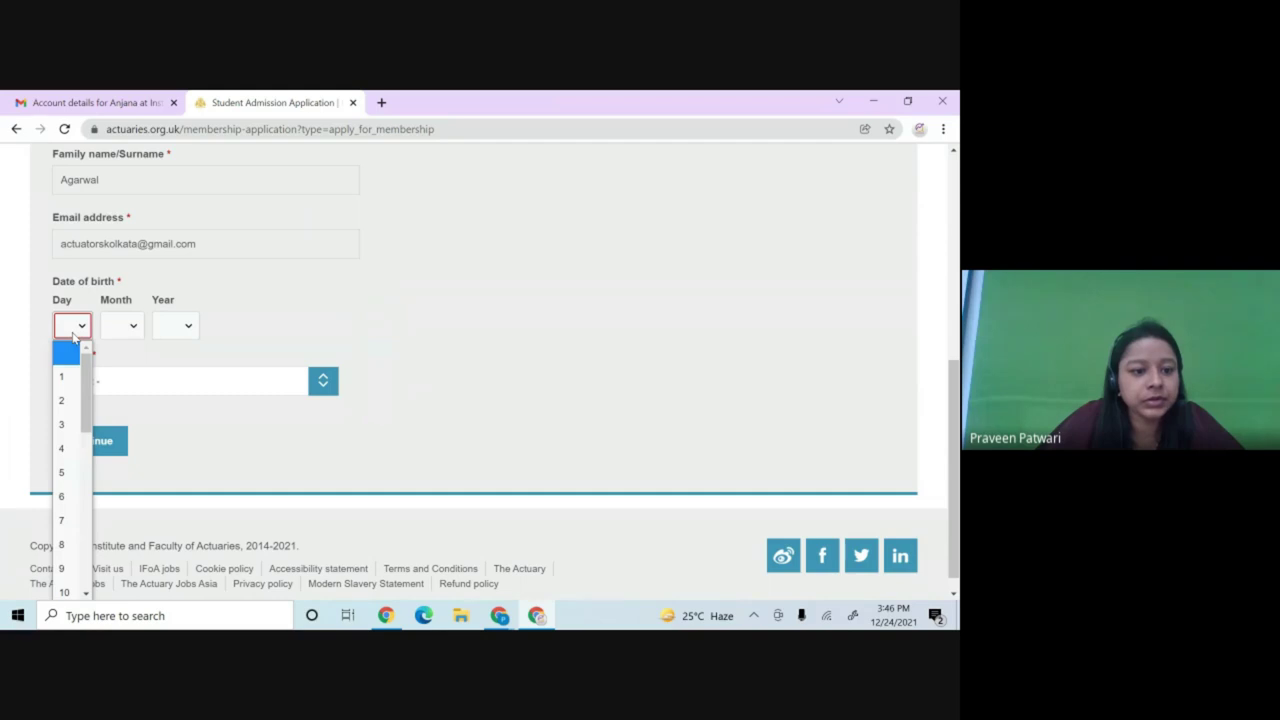
{"action": "left_click", "coordinate": [73, 470]}
{"action": "left_click", "coordinate": [118, 328]}
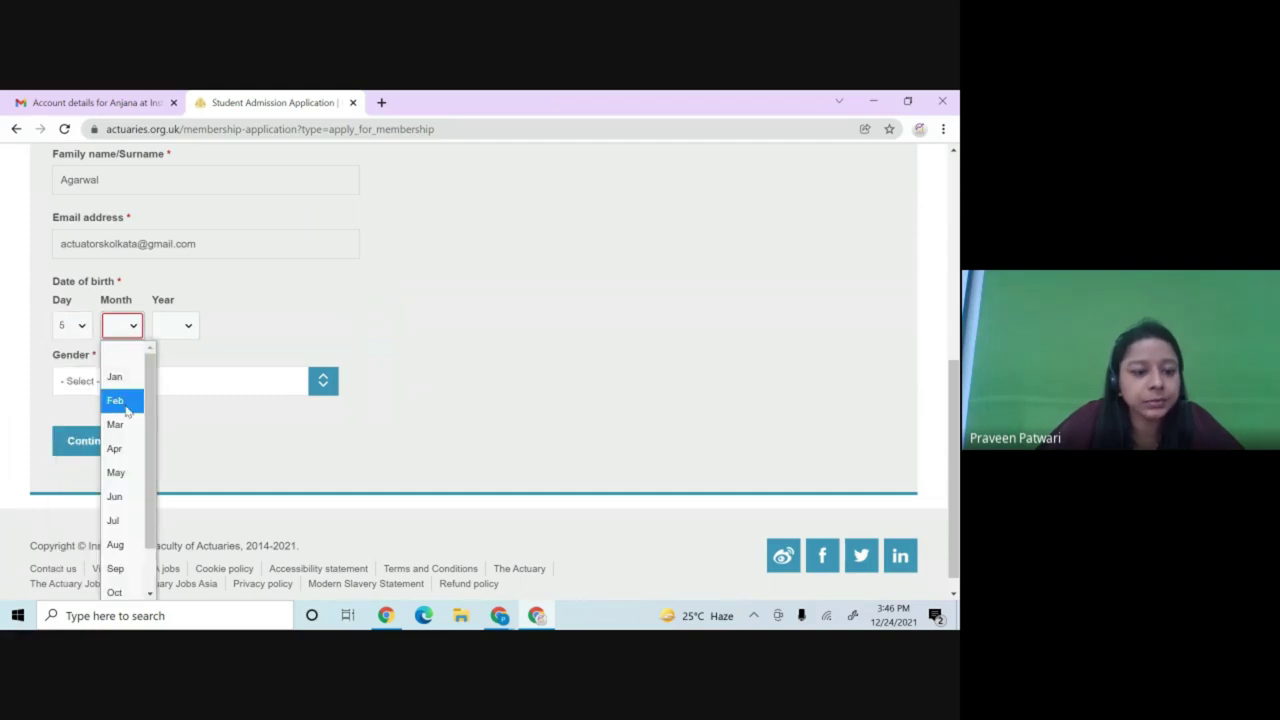
{"action": "left_click", "coordinate": [128, 545]}
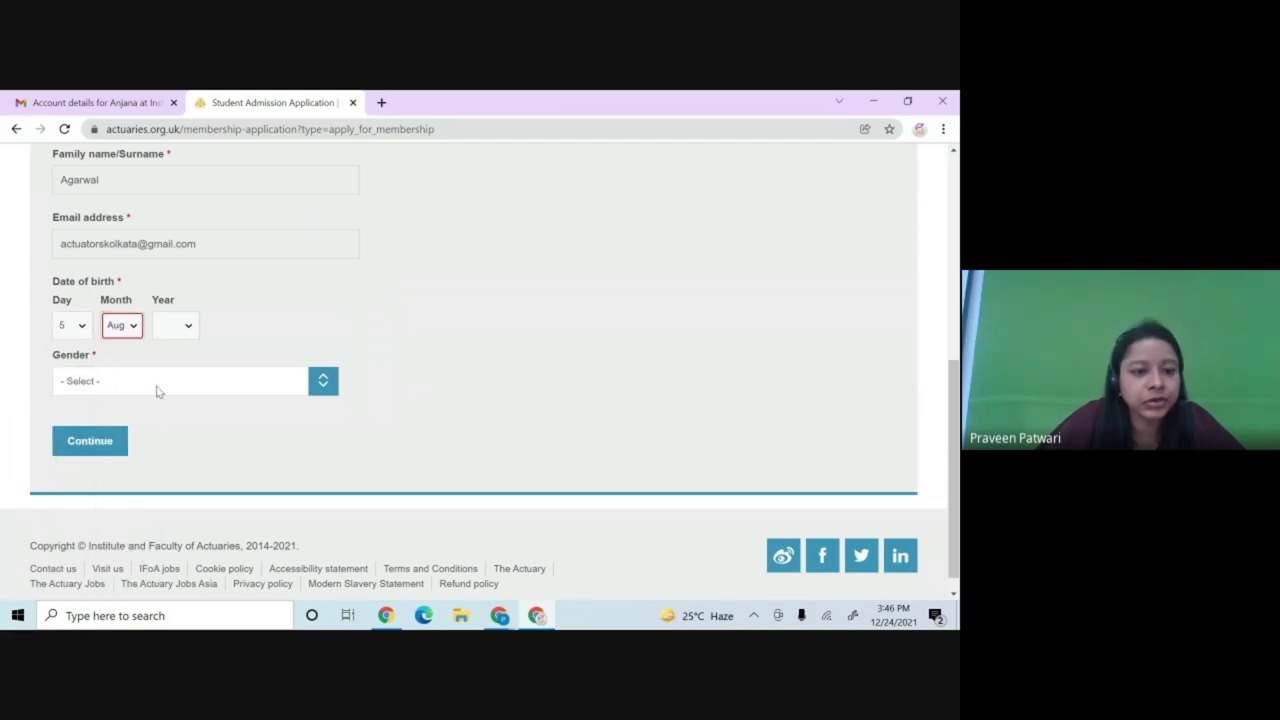
{"action": "left_click", "coordinate": [168, 329]}
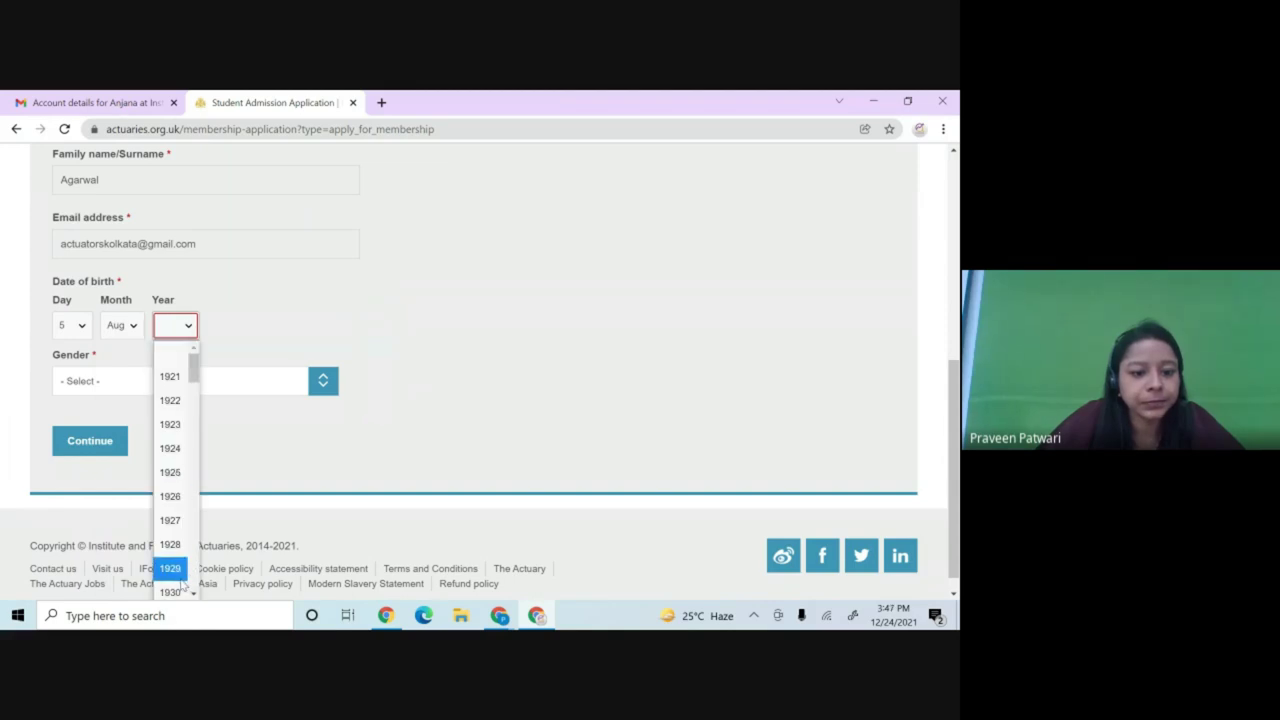
{"action": "scroll", "coordinate": [183, 585], "scroll_direction": "down", "scroll_amount": 12}
{"action": "scroll", "coordinate": [176, 512], "scroll_direction": "down", "scroll_amount": 1}
{"action": "left_click", "coordinate": [176, 512]}
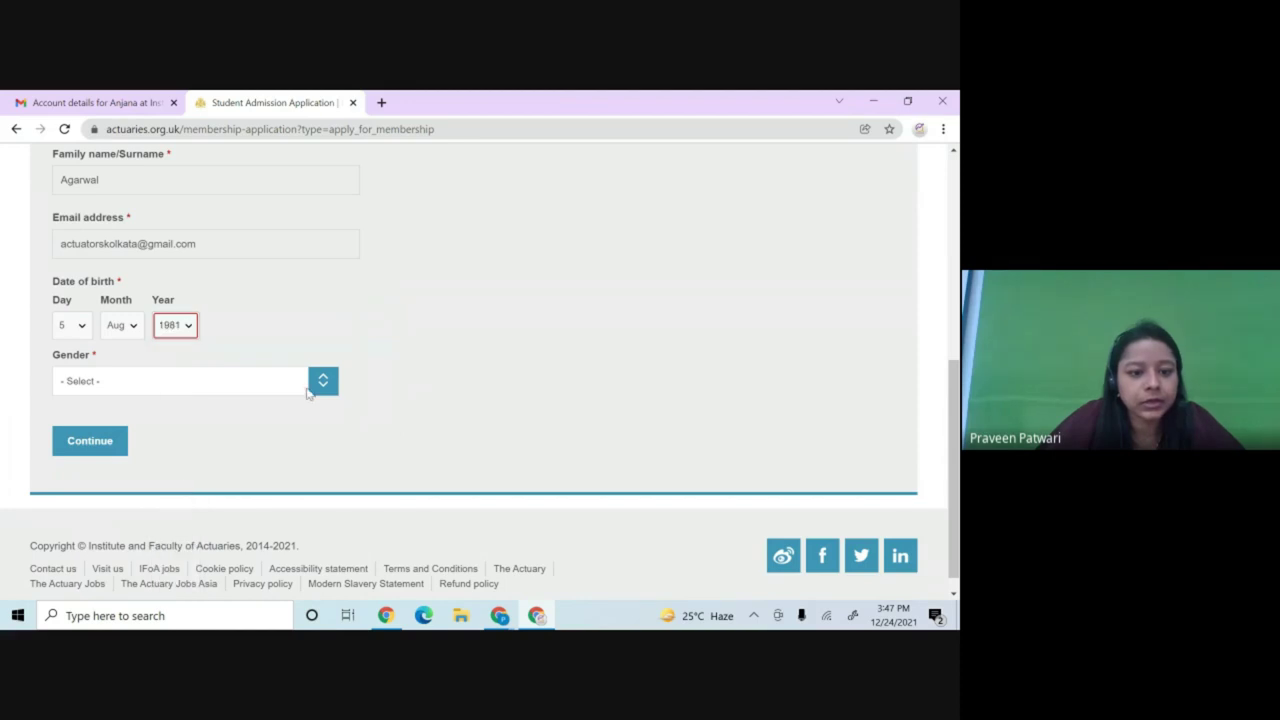
Step: Choose Female as the gender and continue to the home address section
{"action": "left_click", "coordinate": [238, 381]}
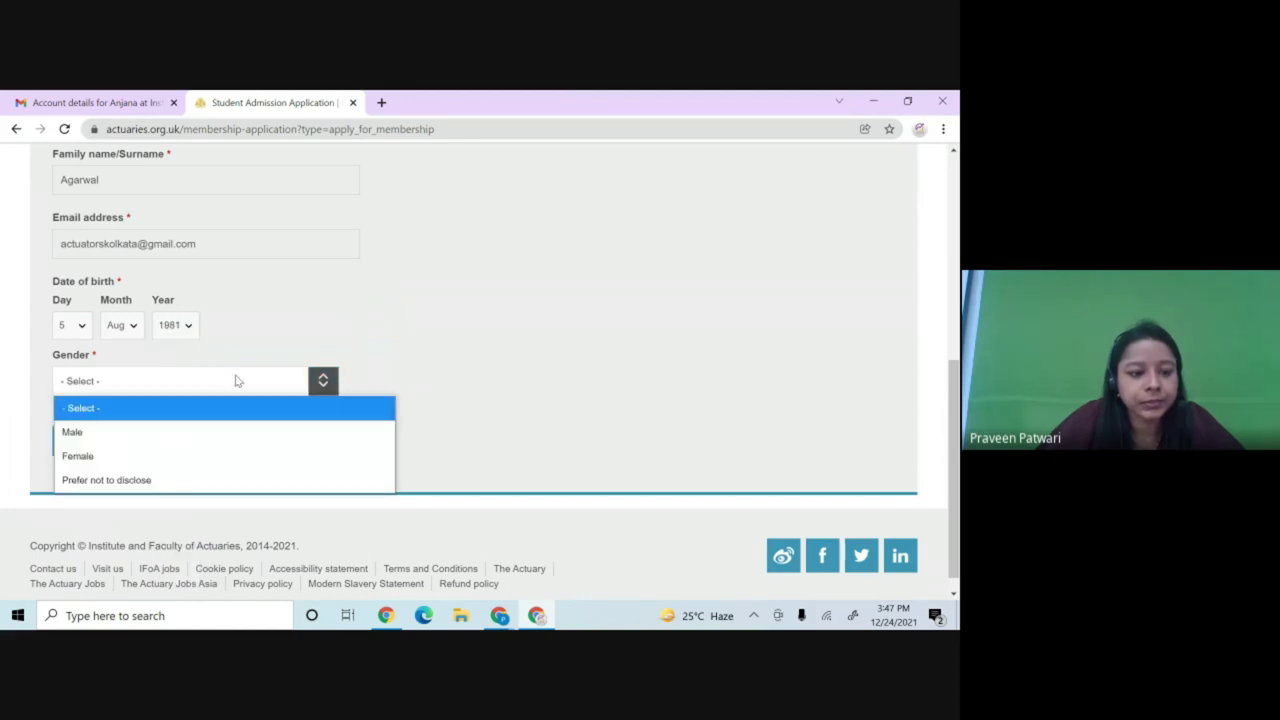
{"action": "left_click", "coordinate": [90, 457]}
{"action": "left_click", "coordinate": [86, 450]}
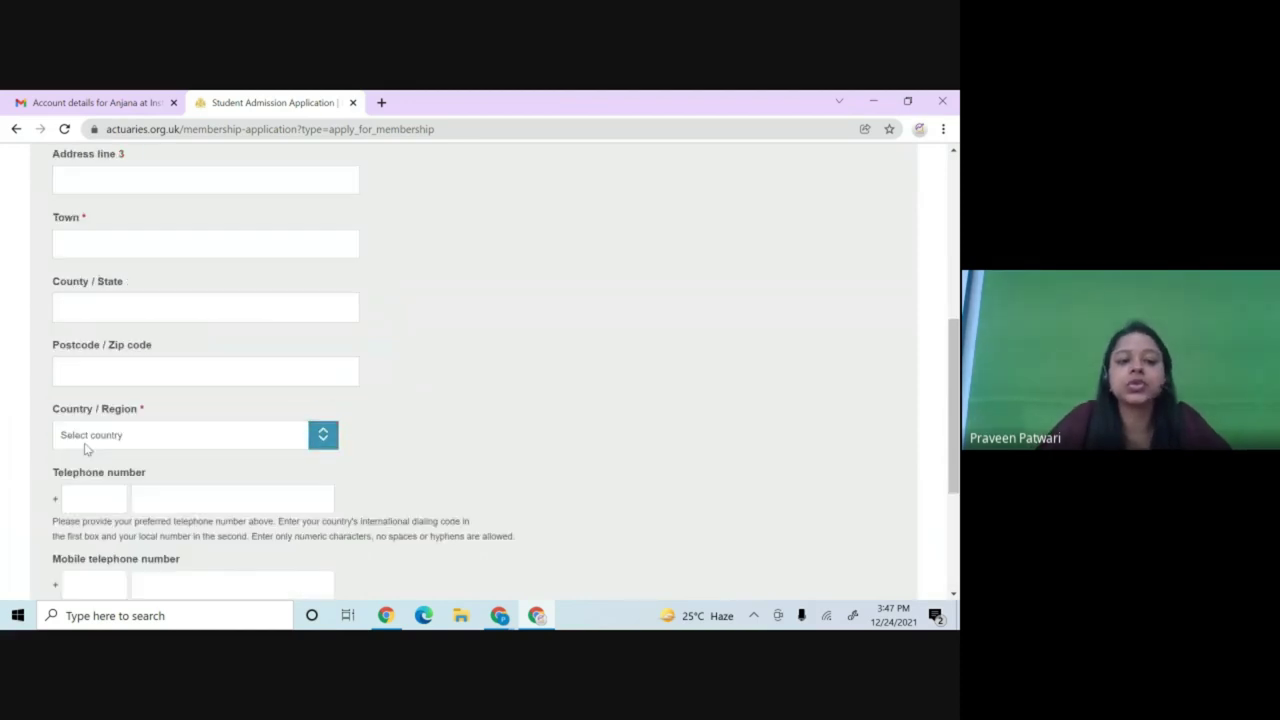
Step: Enter the street address in Address line 1, adding the missing house number
{"action": "scroll", "coordinate": [194, 334], "scroll_direction": "up", "scroll_amount": 5}
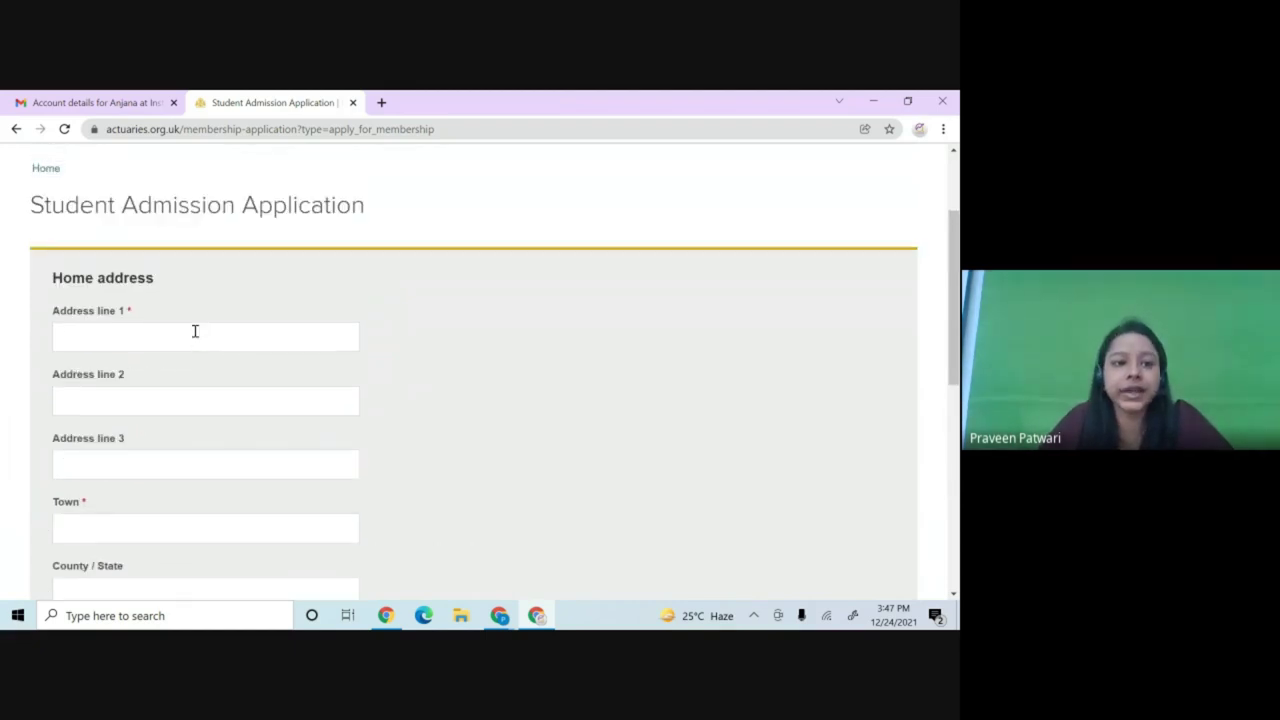
{"action": "key", "text": "alt+Tab"}
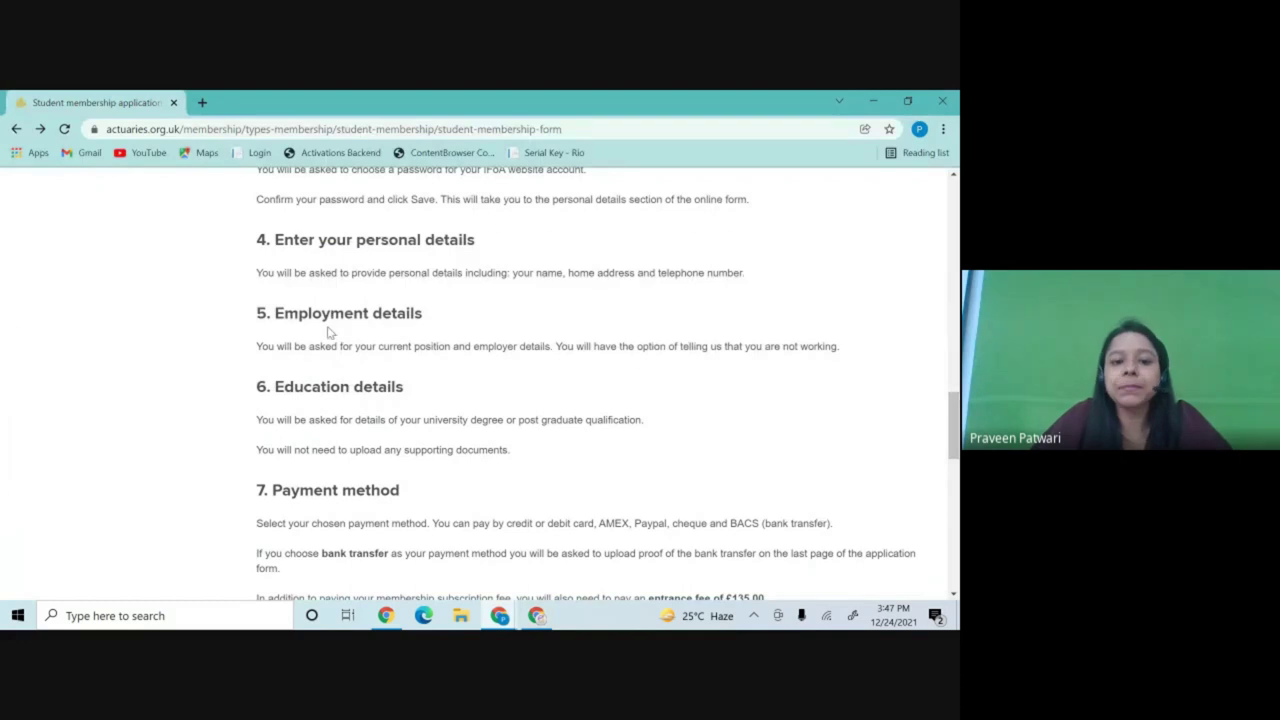
{"action": "key", "text": "alt+Tab"}
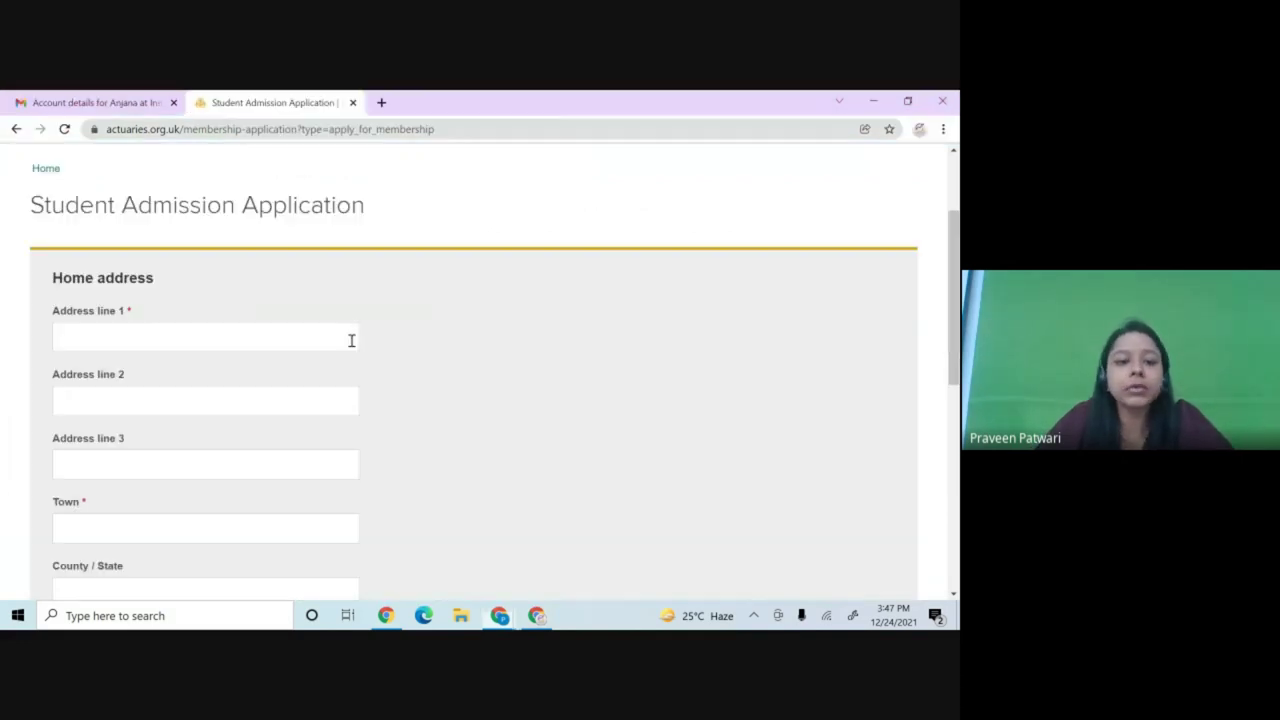
{"action": "scroll", "coordinate": [203, 358], "scroll_direction": "down", "scroll_amount": 1}
{"action": "left_click", "coordinate": [147, 294]}
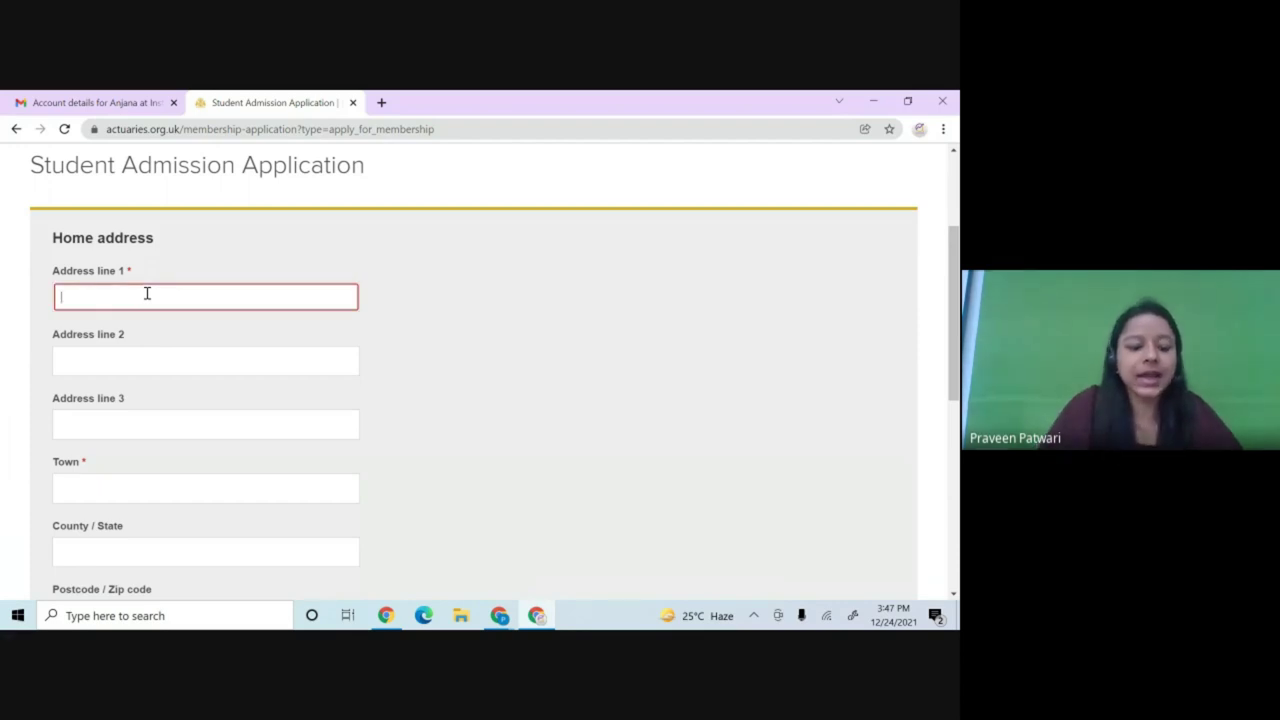
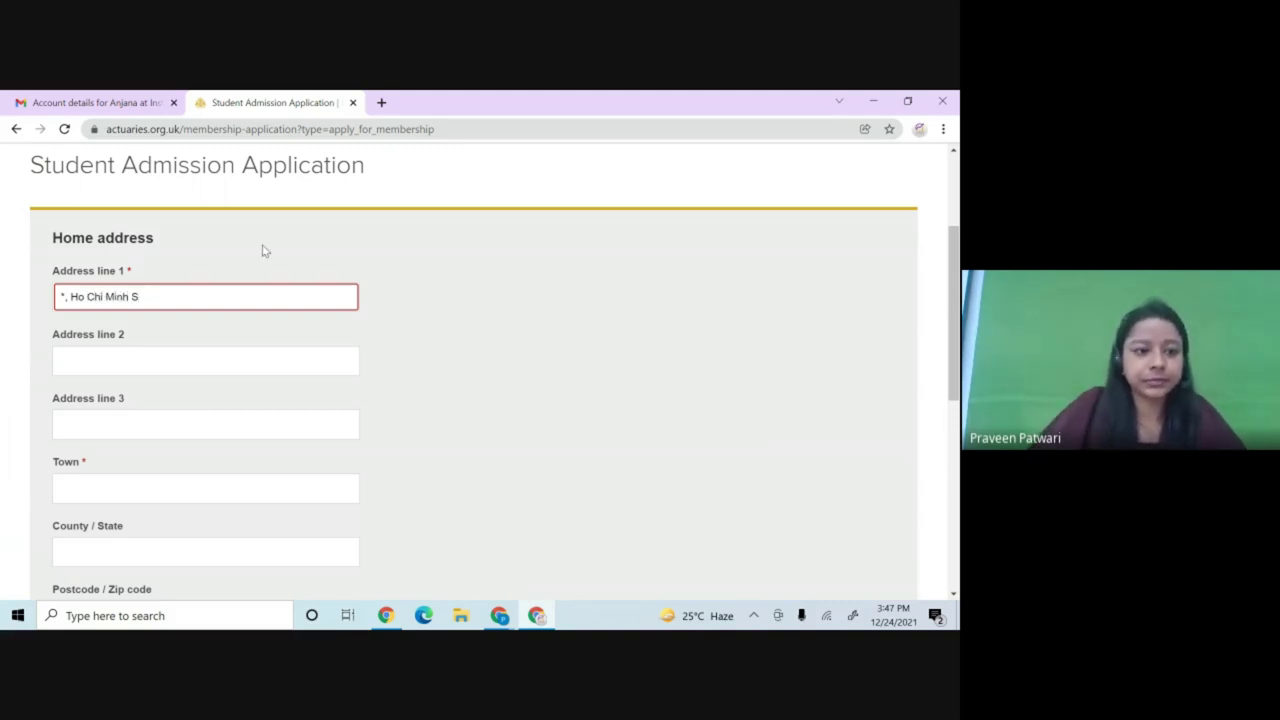
{"action": "left_click", "coordinate": [63, 296]}
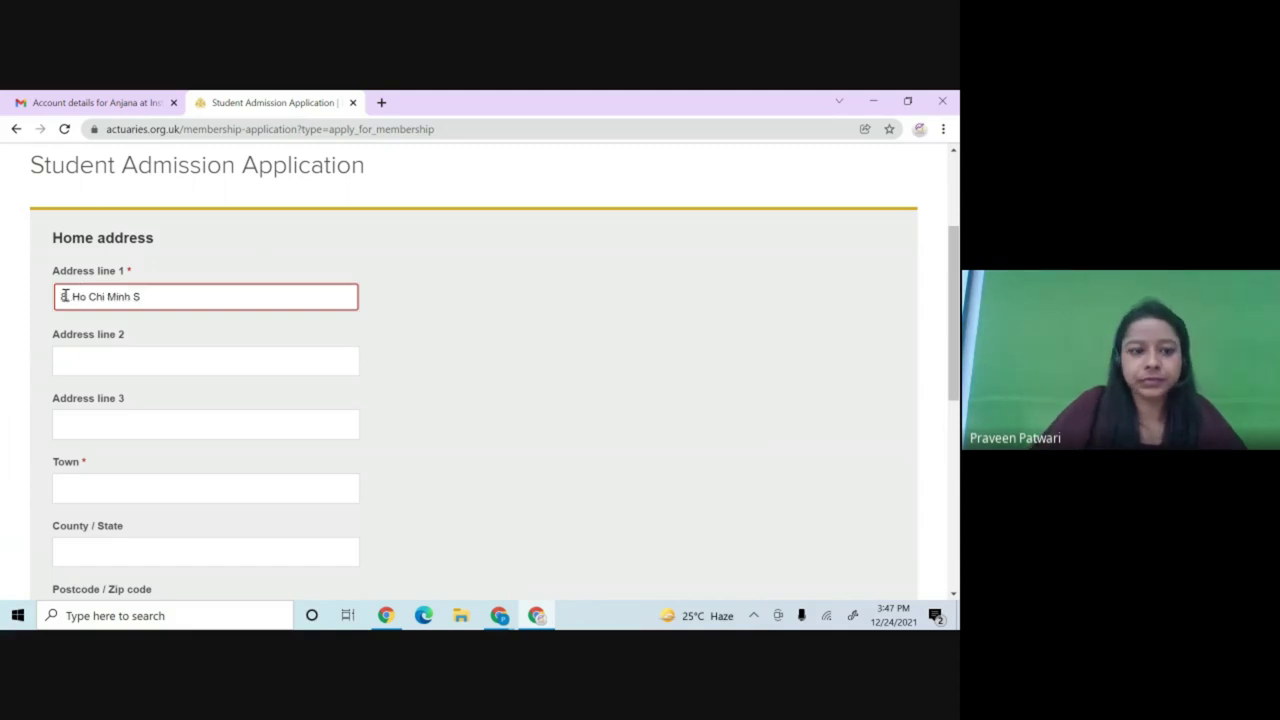
{"action": "left_click", "coordinate": [154, 300]}
Step: Enter the nearby consulate landmark in Address line 2
{"action": "key", "text": "Tab"}
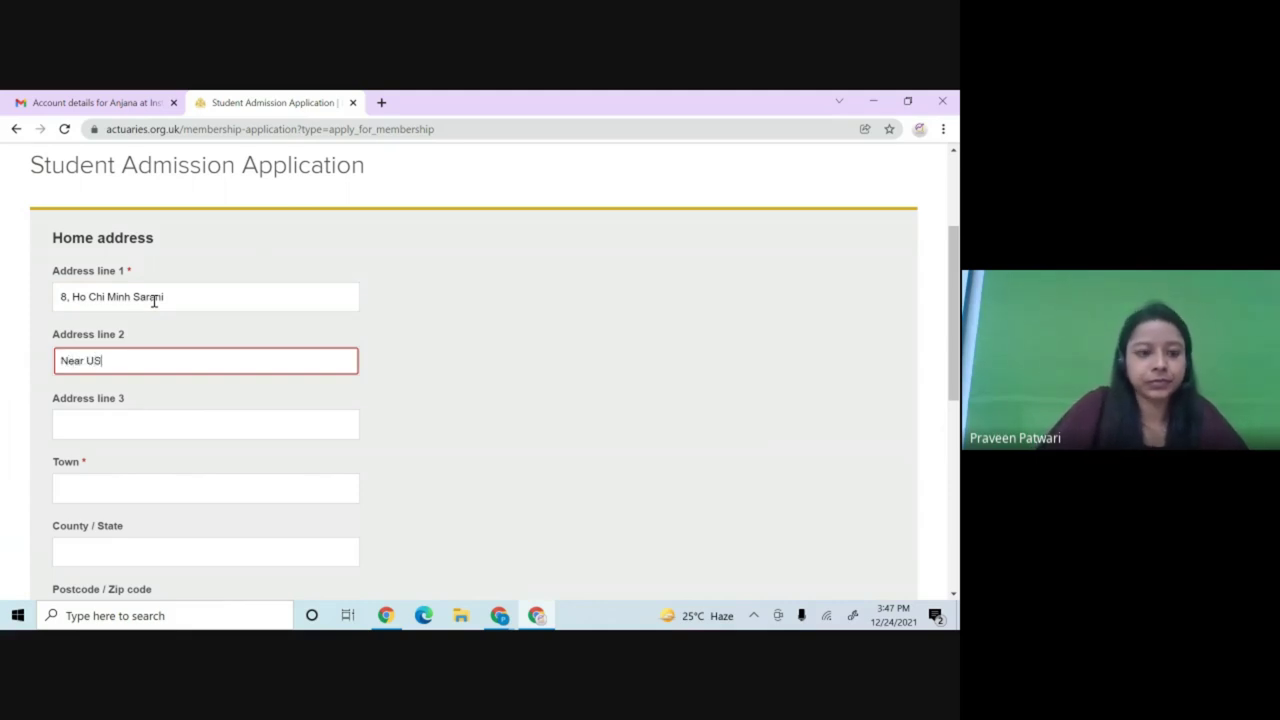
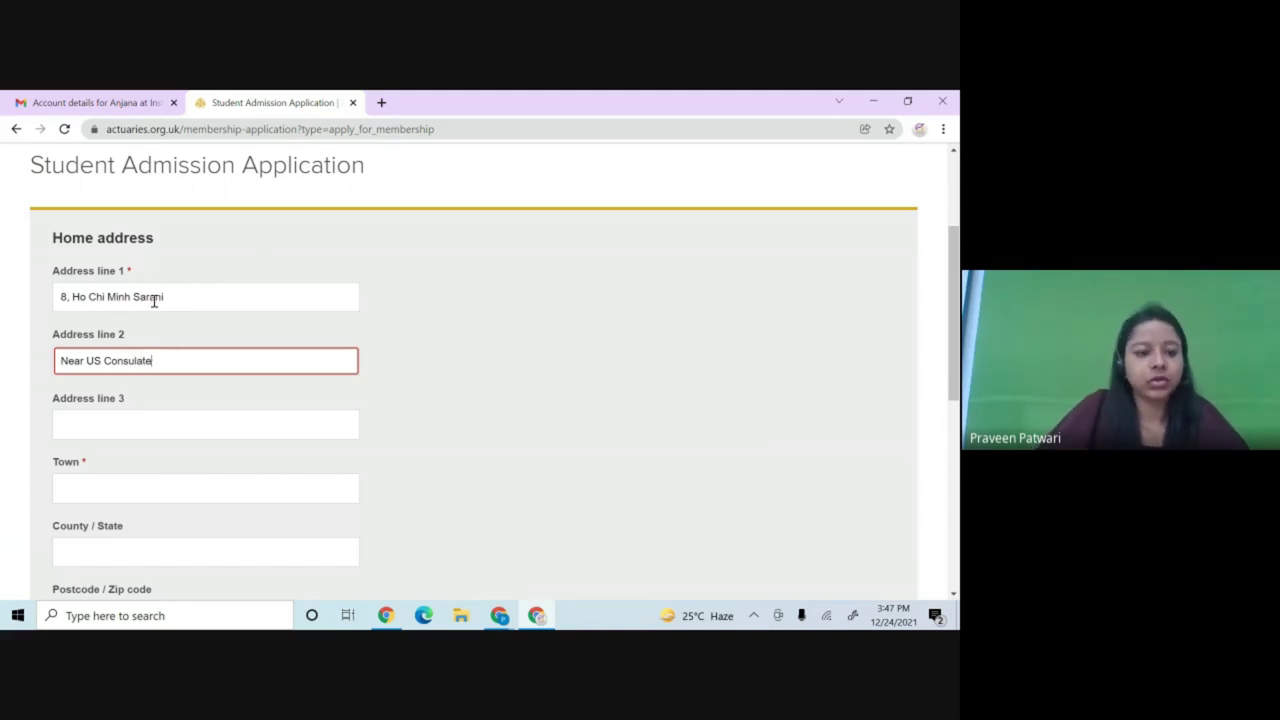
{"action": "scroll", "coordinate": [165, 340], "scroll_direction": "down", "scroll_amount": 2}
{"action": "left_click", "coordinate": [145, 319]}
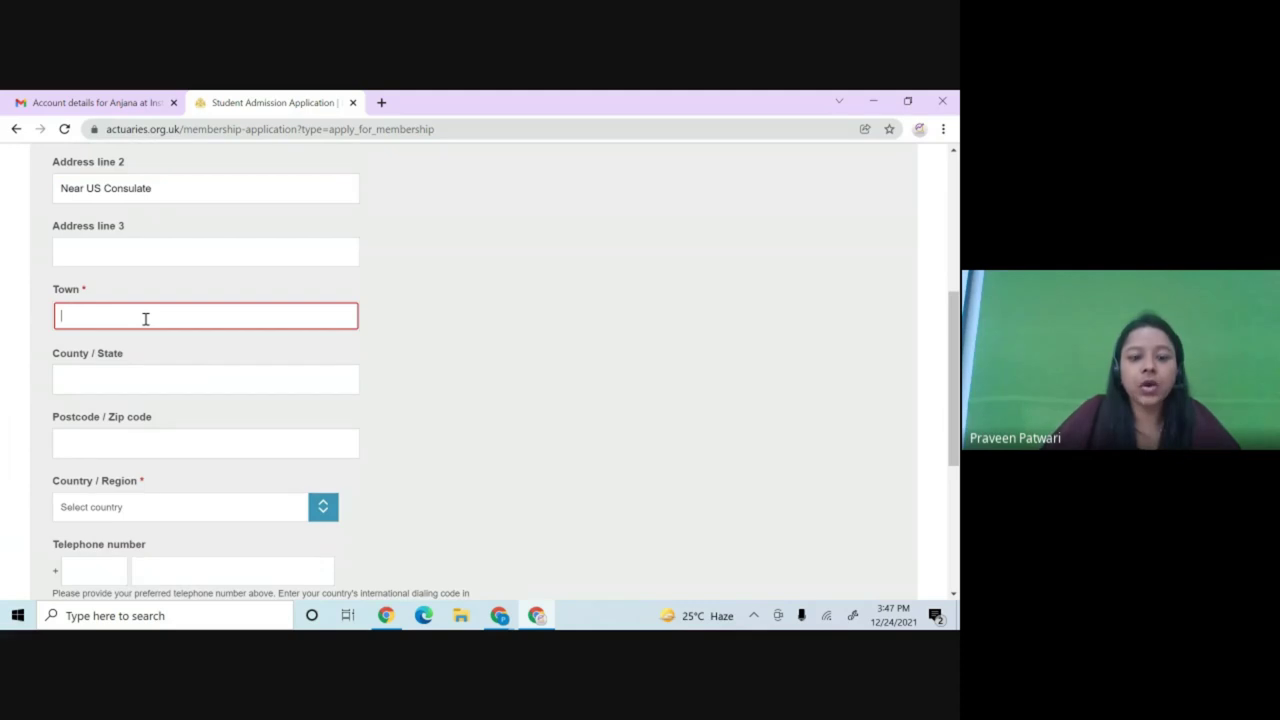
Step: Fill in the town, a first state entry and the postcode, and pick India as country
{"action": "type", "text": "Kolkata"}
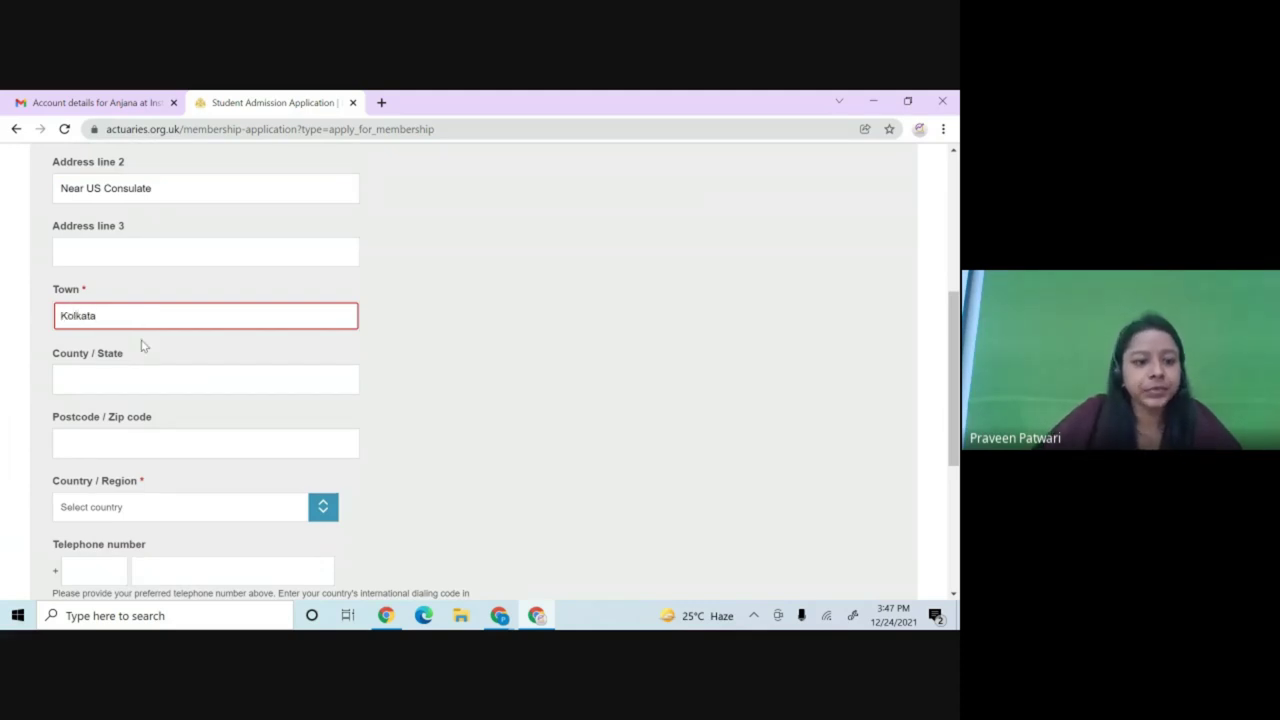
{"action": "scroll", "coordinate": [143, 345], "scroll_direction": "down", "scroll_amount": 1}
{"action": "left_click", "coordinate": [129, 310]}
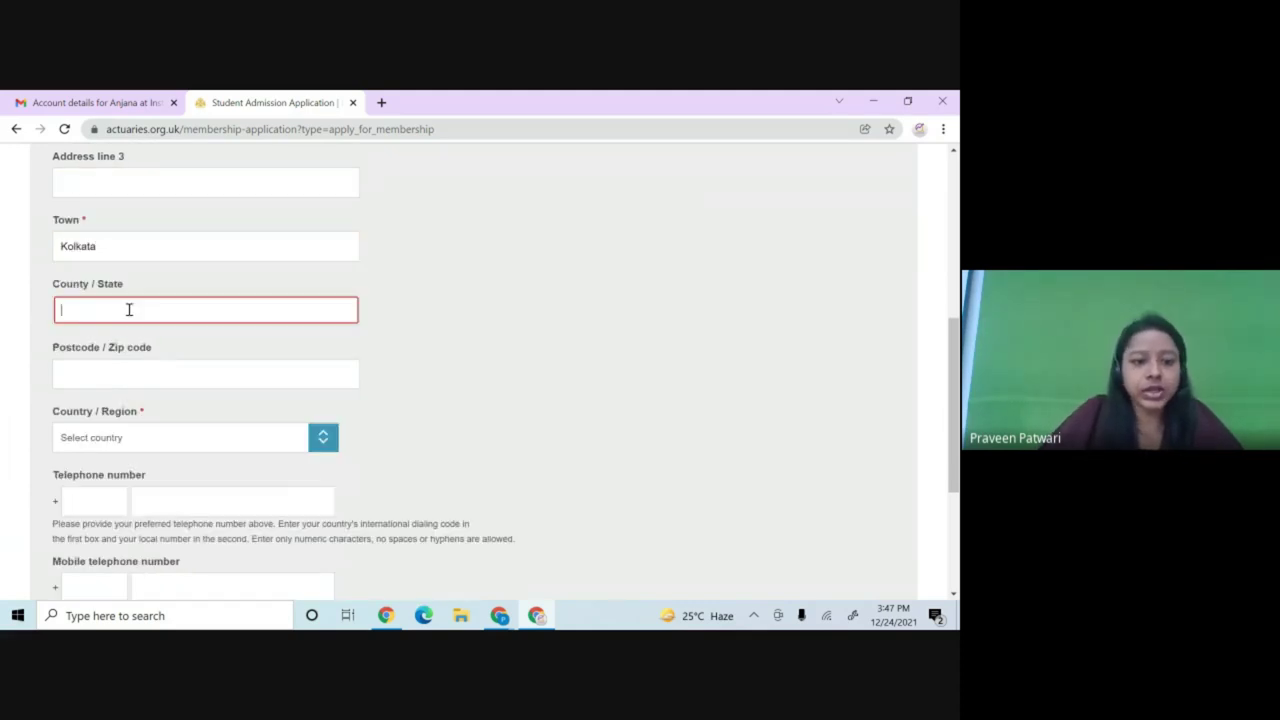
{"action": "type", "text": "India"}
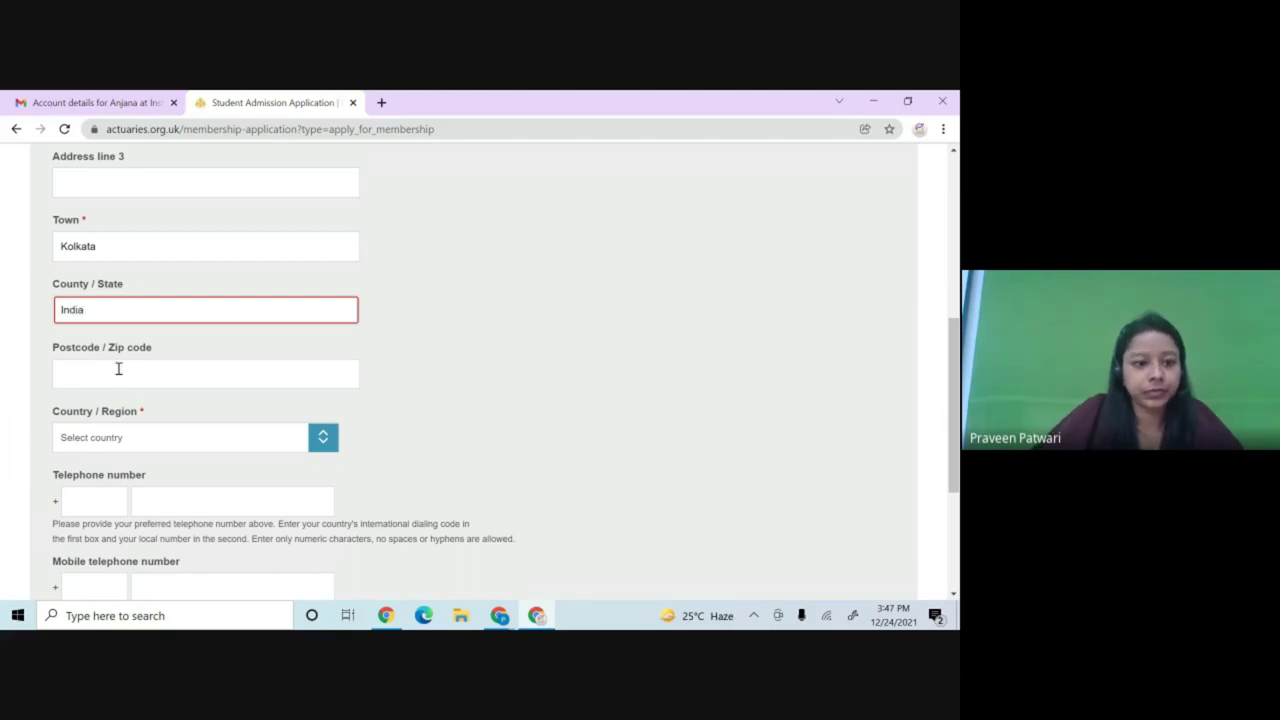
{"action": "left_click", "coordinate": [117, 376]}
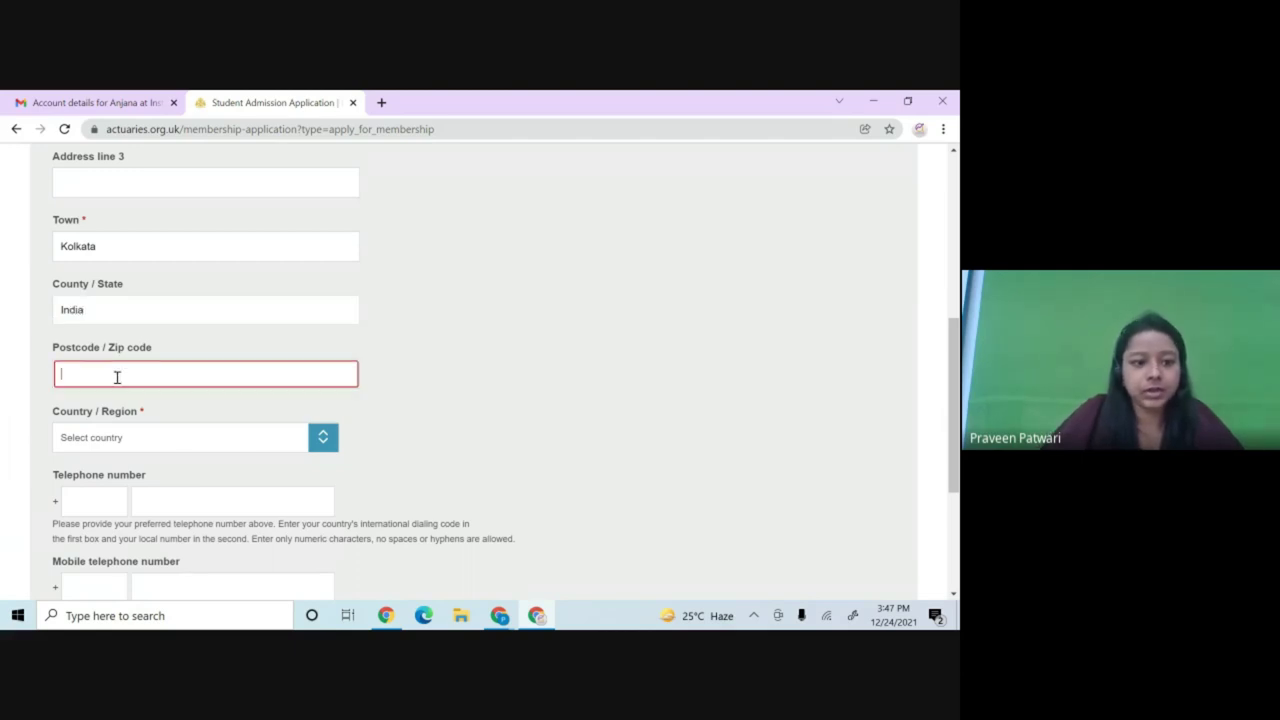
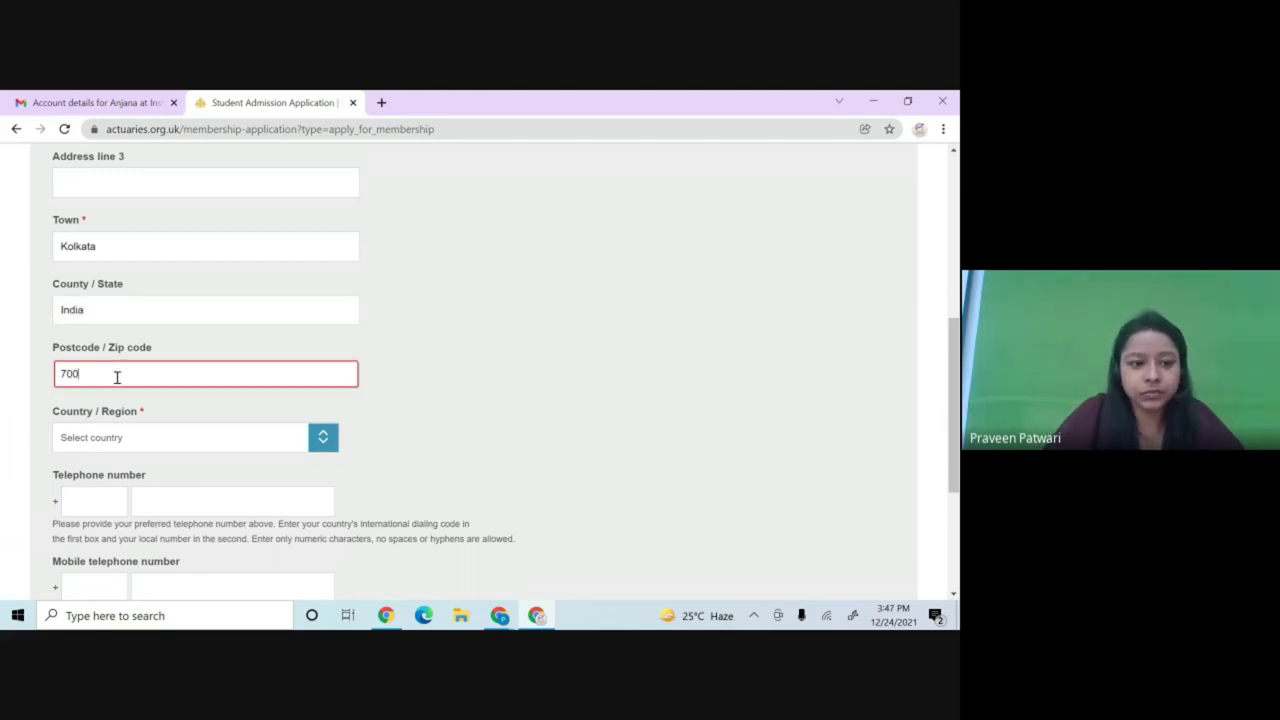
{"action": "scroll", "coordinate": [117, 376], "scroll_direction": "down", "scroll_amount": 1}
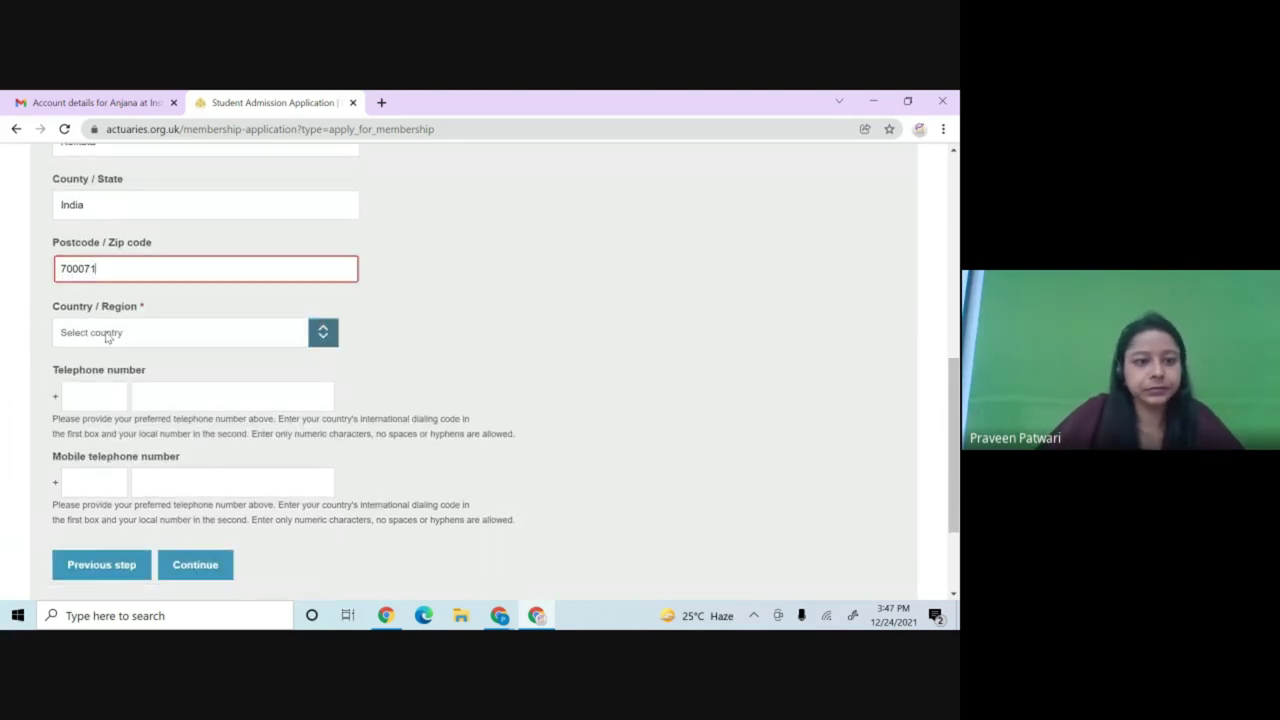
{"action": "left_click", "coordinate": [103, 336]}
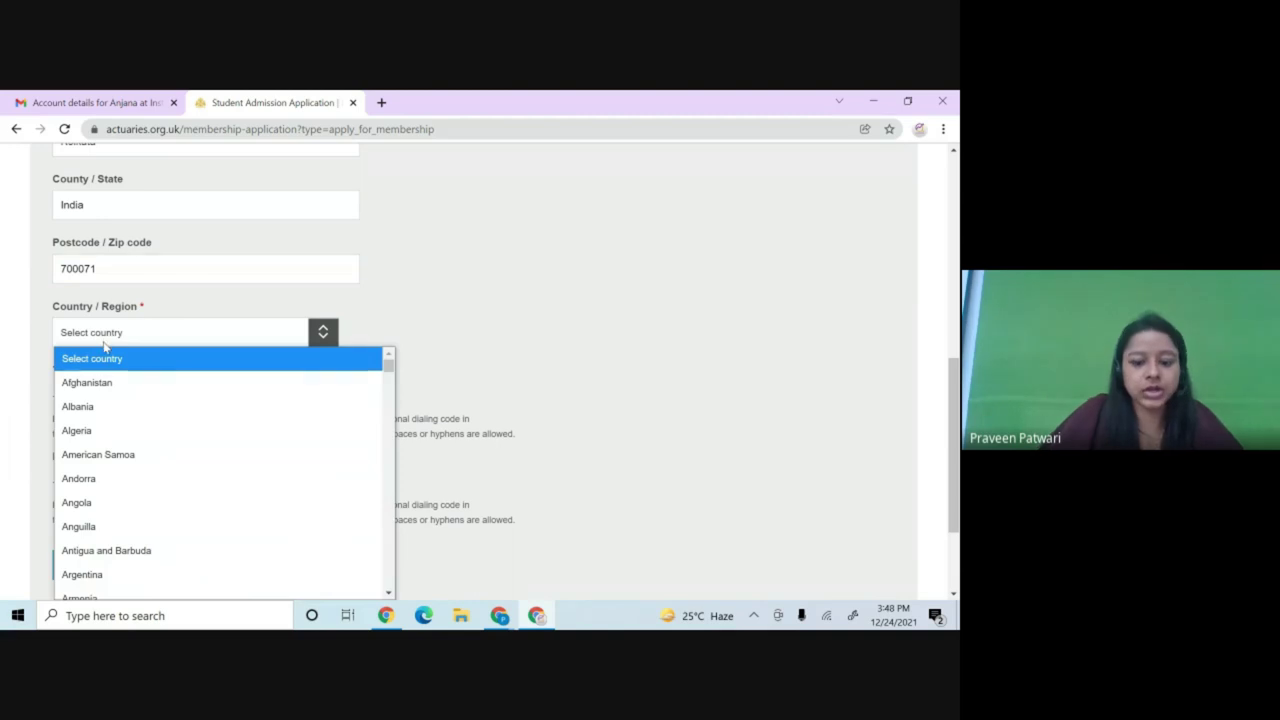
{"action": "type", "text": "india"}
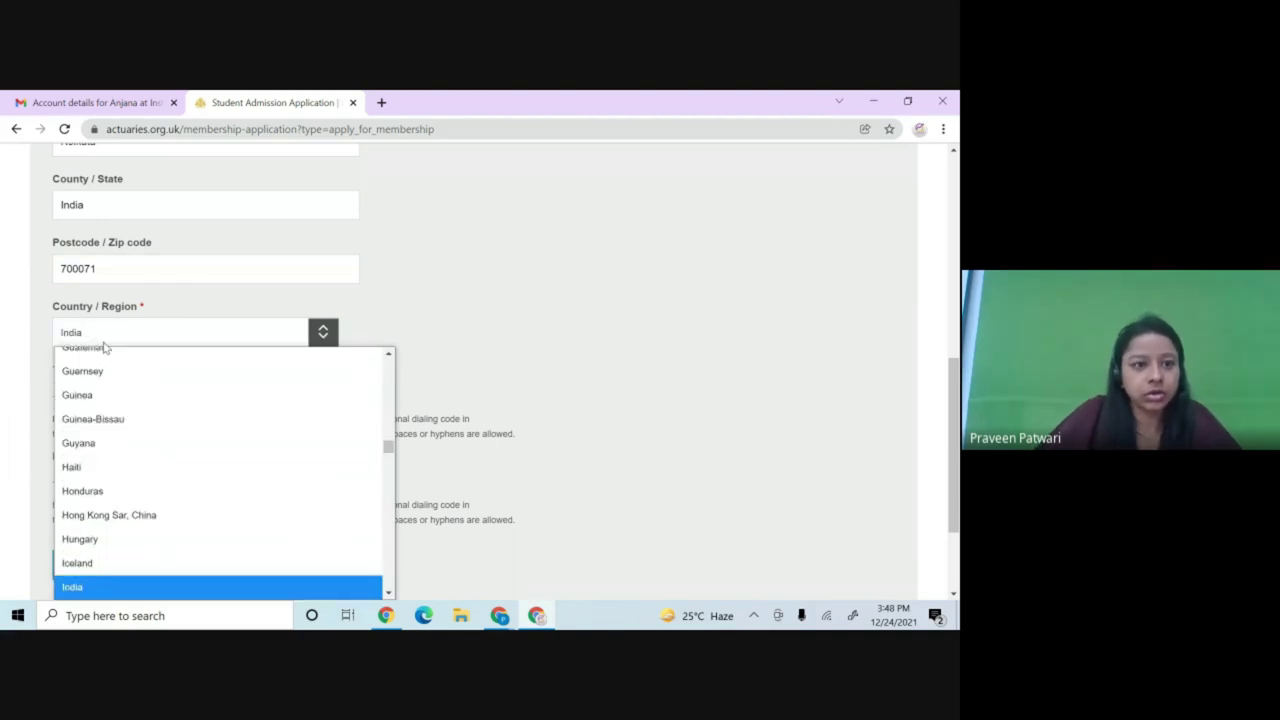
Step: Correct the County / State to West Bengal and confirm India as the country
{"action": "left_click", "coordinate": [111, 204]}
{"action": "key", "text": "BackSpace"}
{"action": "key", "text": "BackSpace"}
{"action": "key", "text": "BackSpace"}
{"action": "key", "text": "BackSpace"}
{"action": "type", "text": "Wes"}
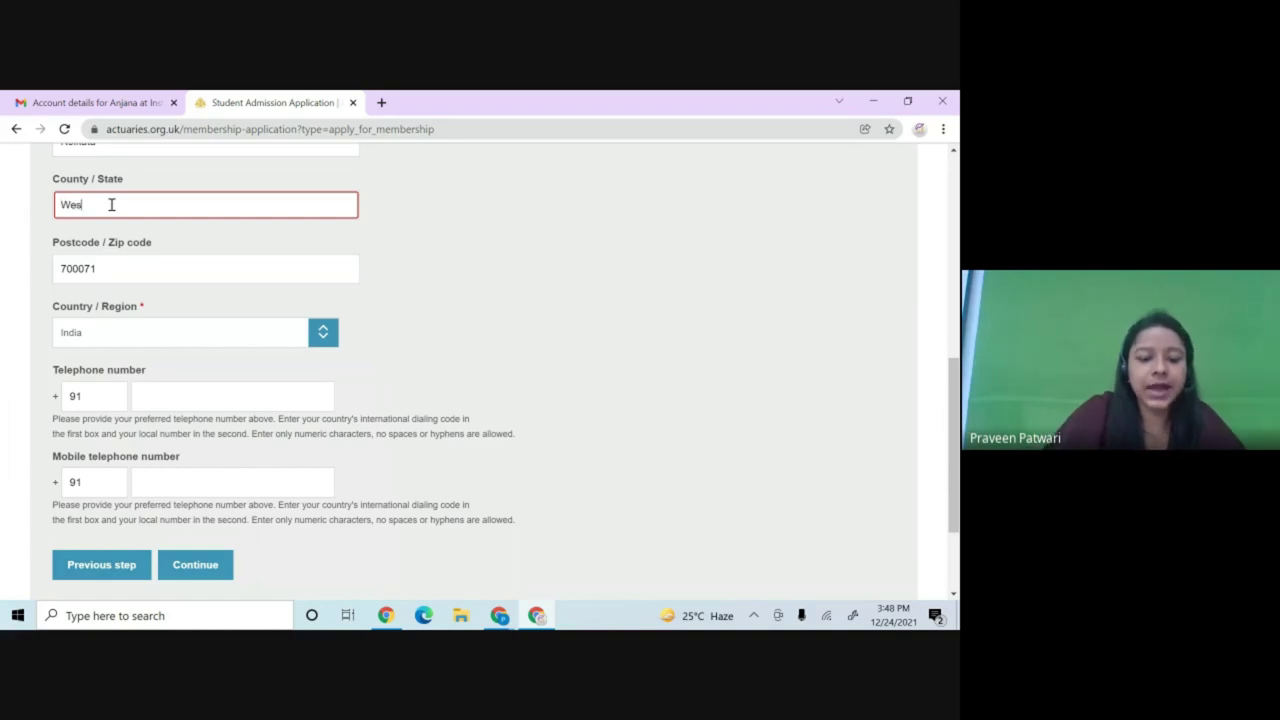
{"action": "type", "text": "t Beng"}
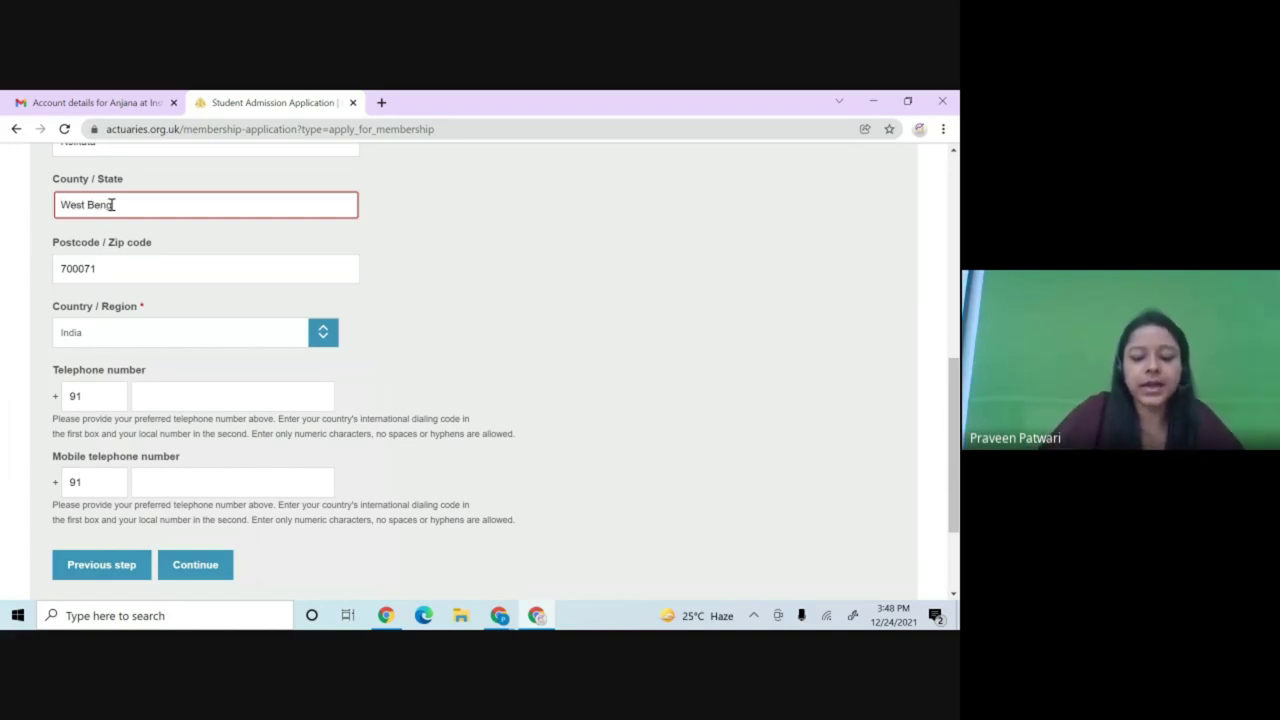
{"action": "left_click", "coordinate": [118, 272]}
{"action": "left_click", "coordinate": [117, 342]}
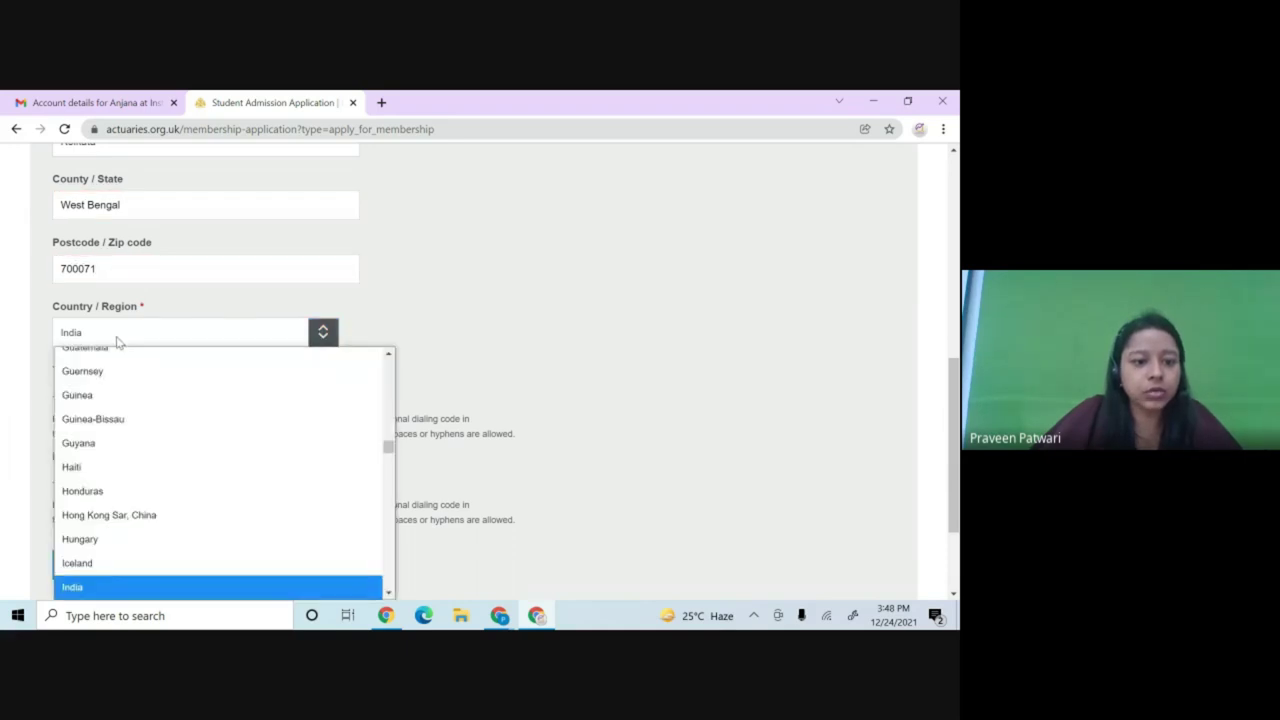
{"action": "left_click", "coordinate": [117, 342]}
{"action": "scroll", "coordinate": [145, 400], "scroll_direction": "down", "scroll_amount": 1}
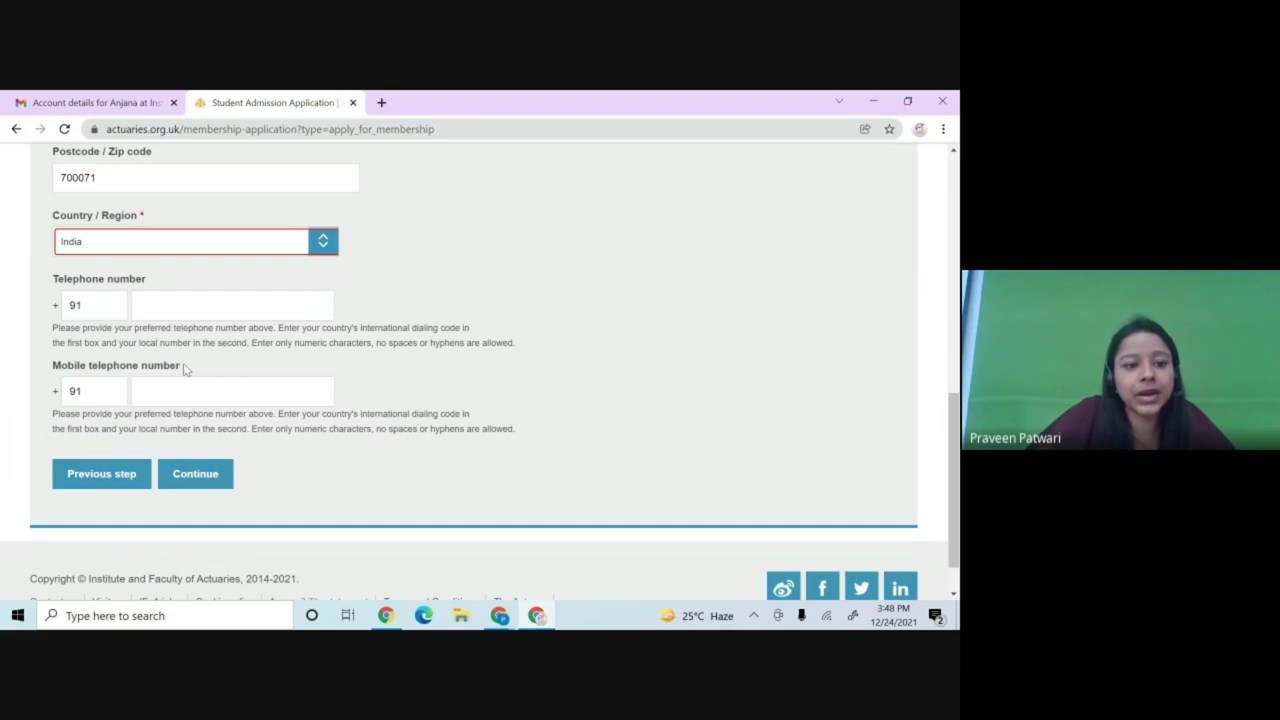
{"action": "left_click", "coordinate": [160, 394]}
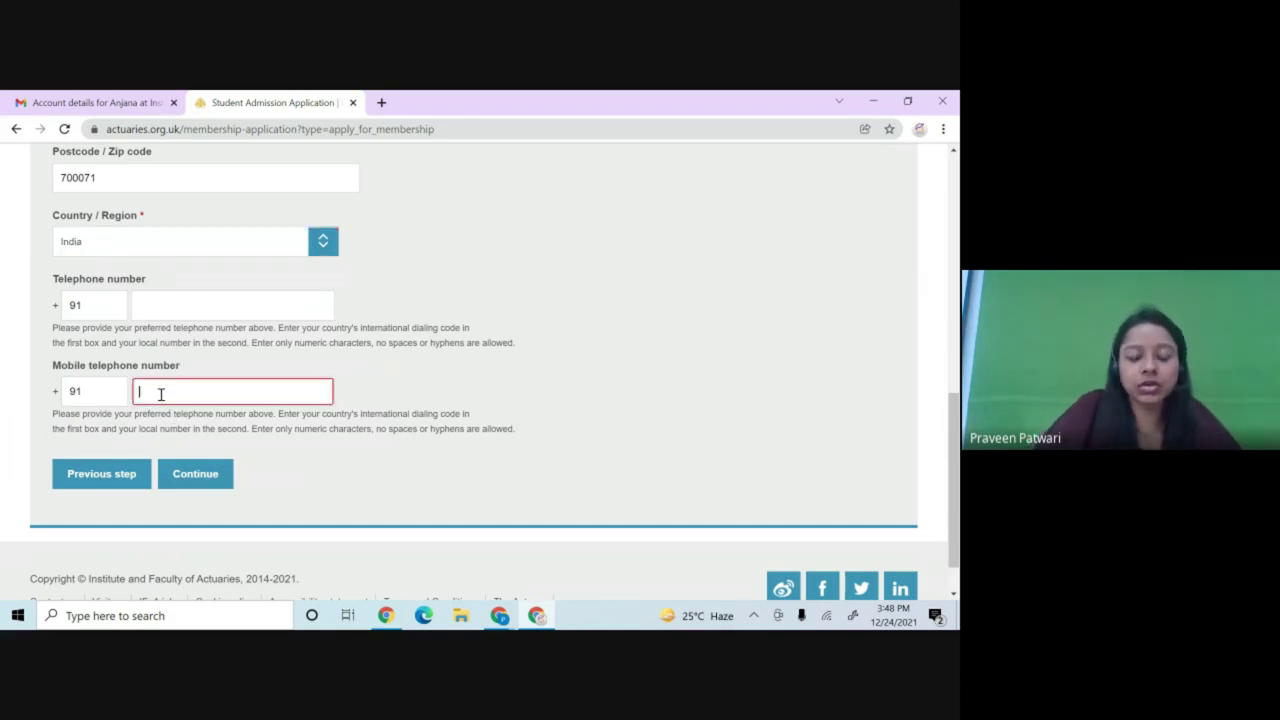
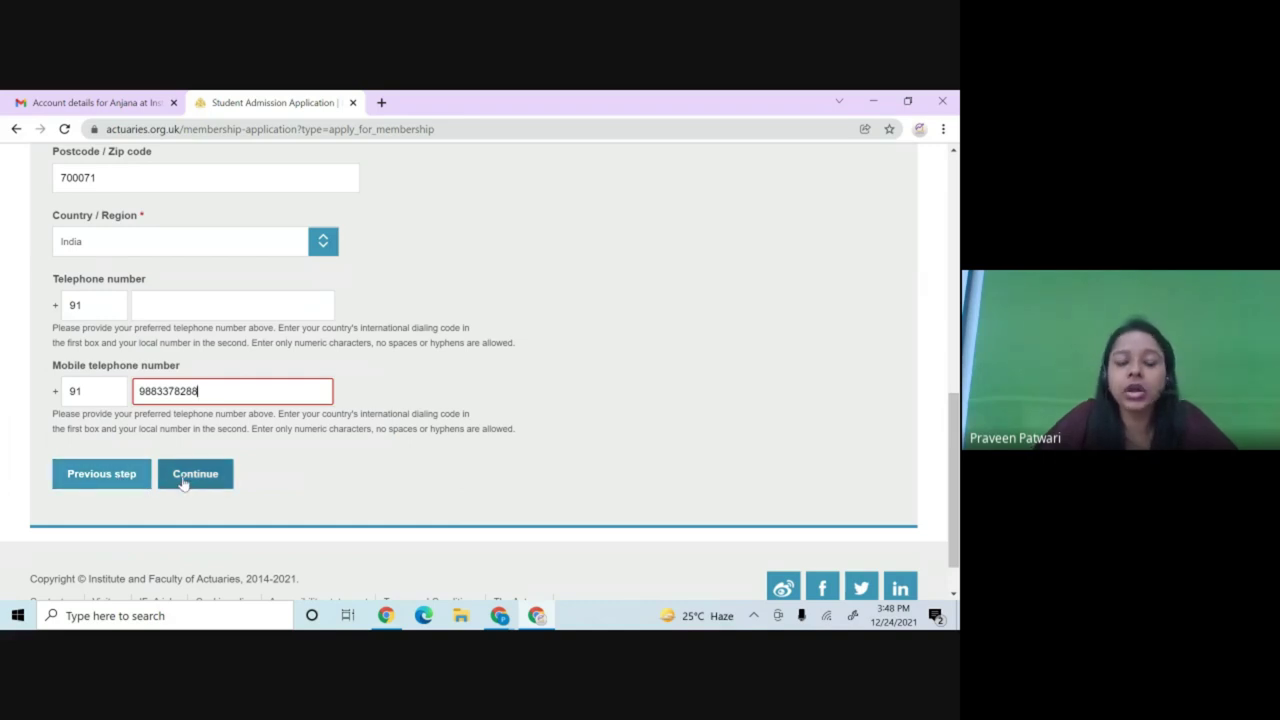
Step: Enter the India mobile number and submit the contact details
{"action": "scroll", "coordinate": [183, 480], "scroll_direction": "up", "scroll_amount": 8}
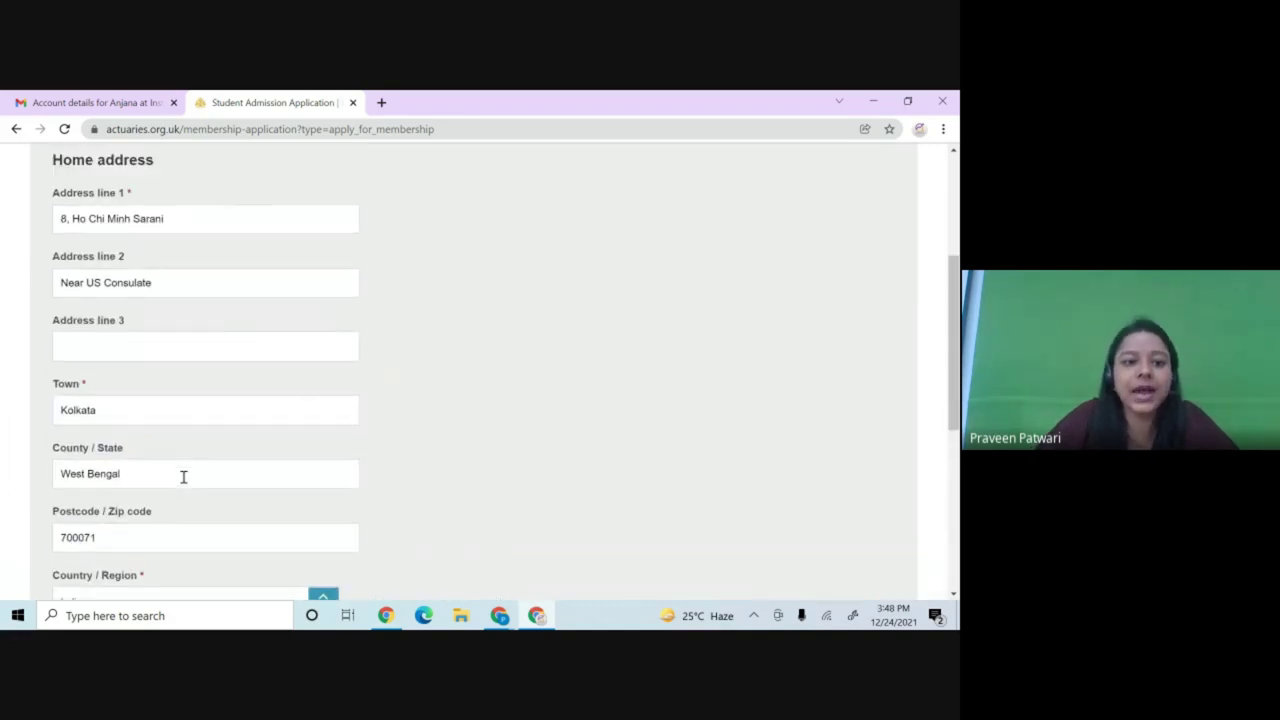
{"action": "scroll", "coordinate": [183, 477], "scroll_direction": "down", "scroll_amount": 7}
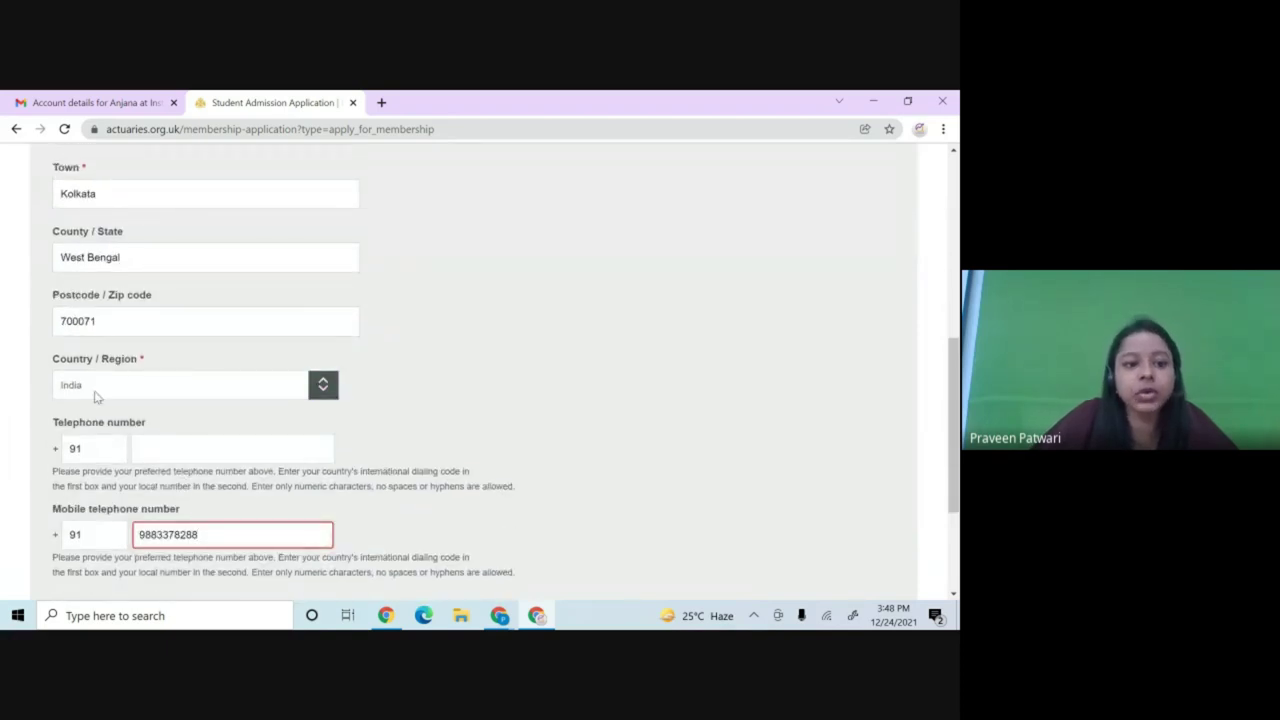
{"action": "scroll", "coordinate": [111, 392], "scroll_direction": "down", "scroll_amount": 2}
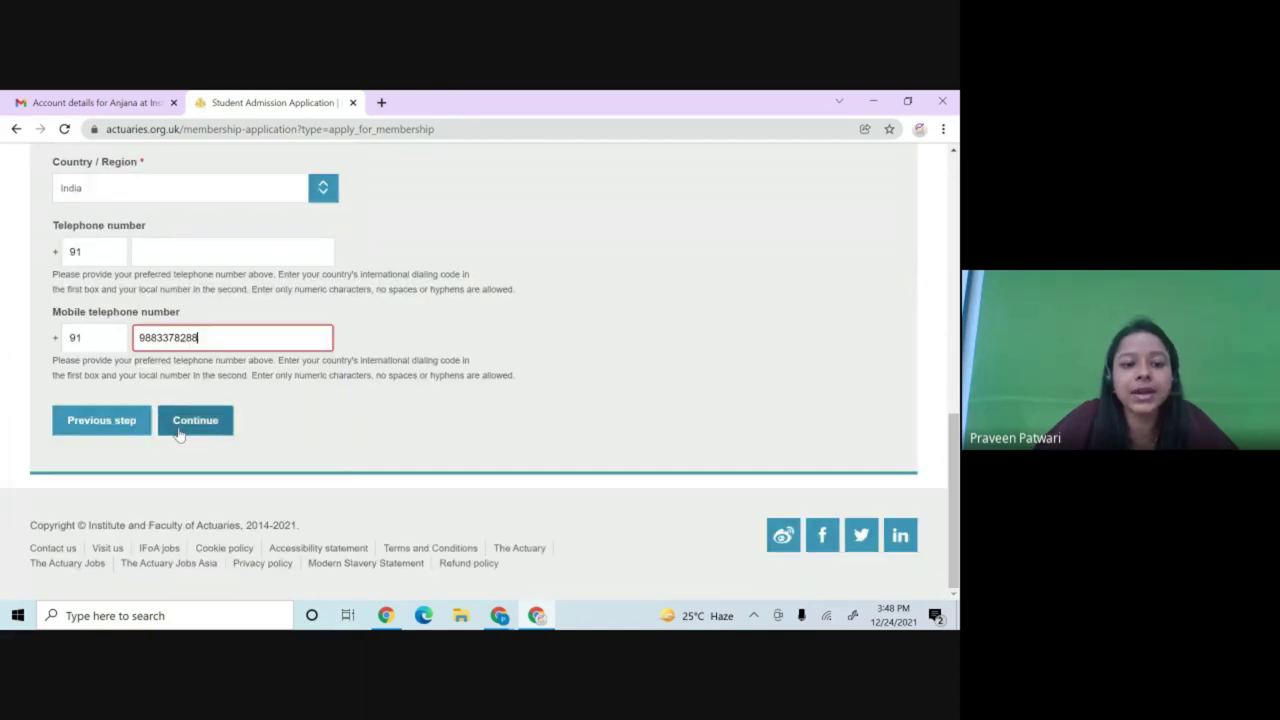
{"action": "left_click", "coordinate": [178, 429]}
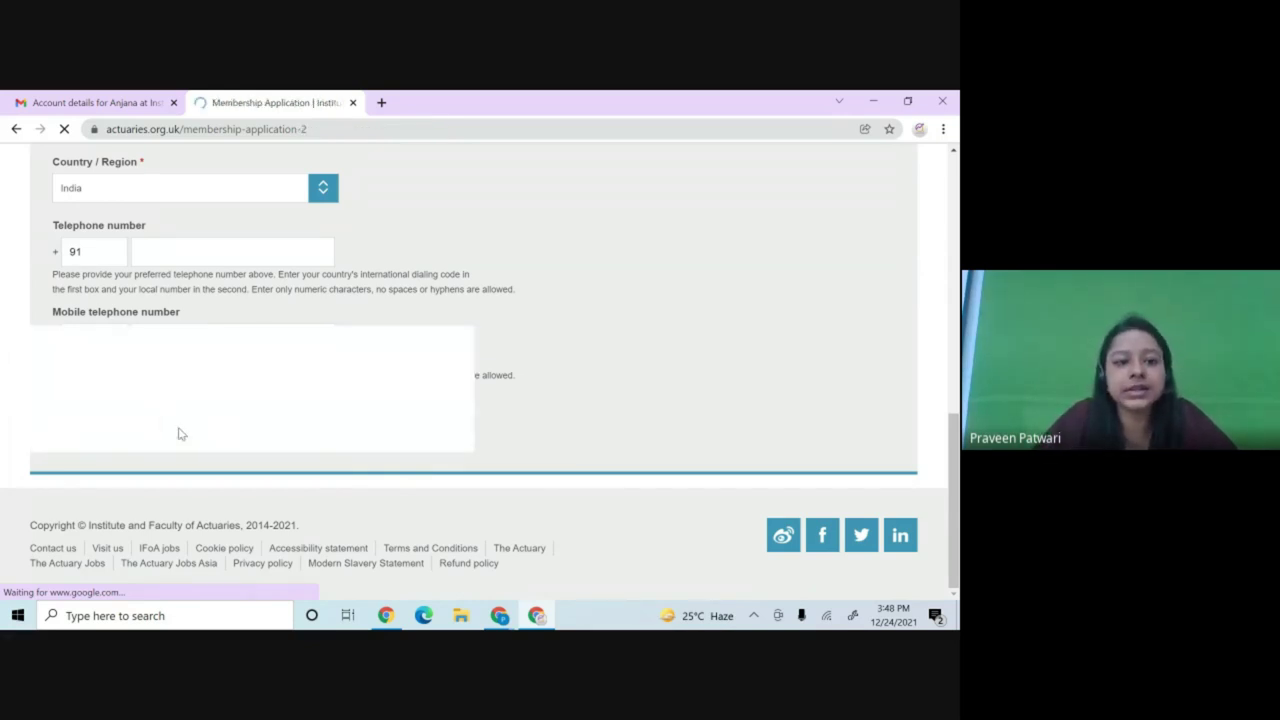
{"action": "scroll", "coordinate": [180, 434], "scroll_direction": "down", "scroll_amount": 2}
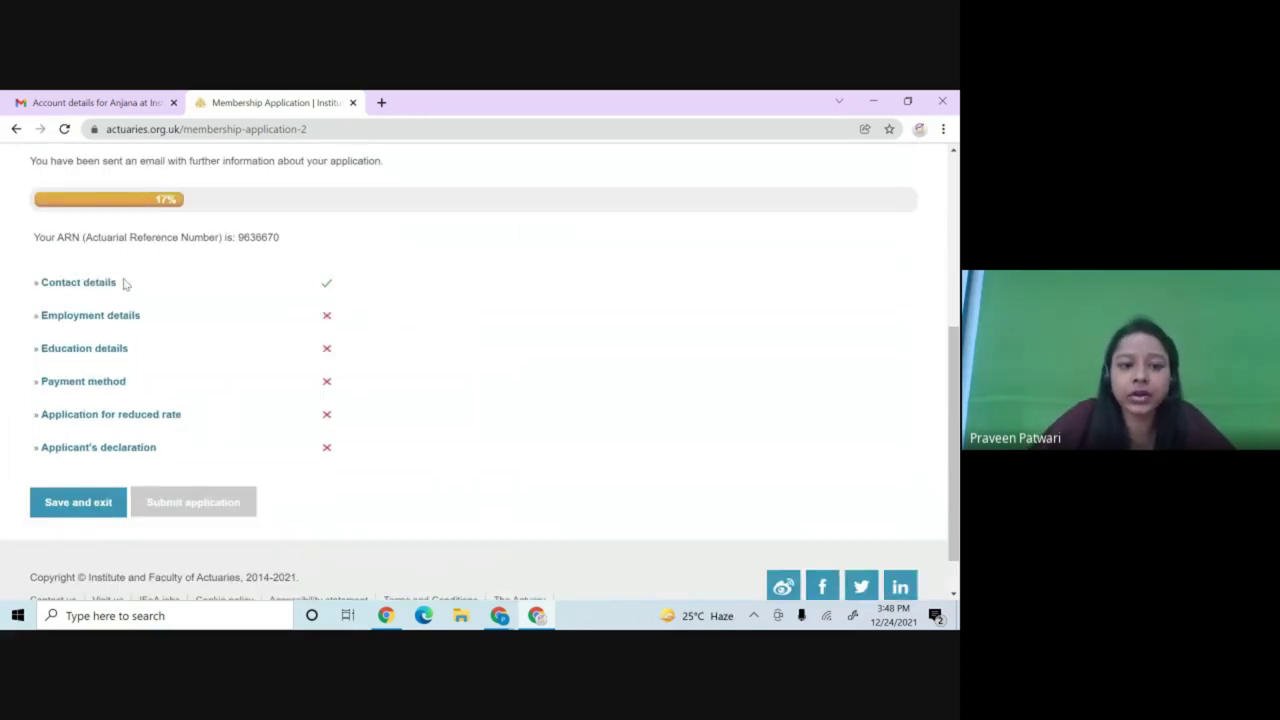
Step: Go to Employment details from the checklist and start adding an employer
{"action": "left_click", "coordinate": [87, 326]}
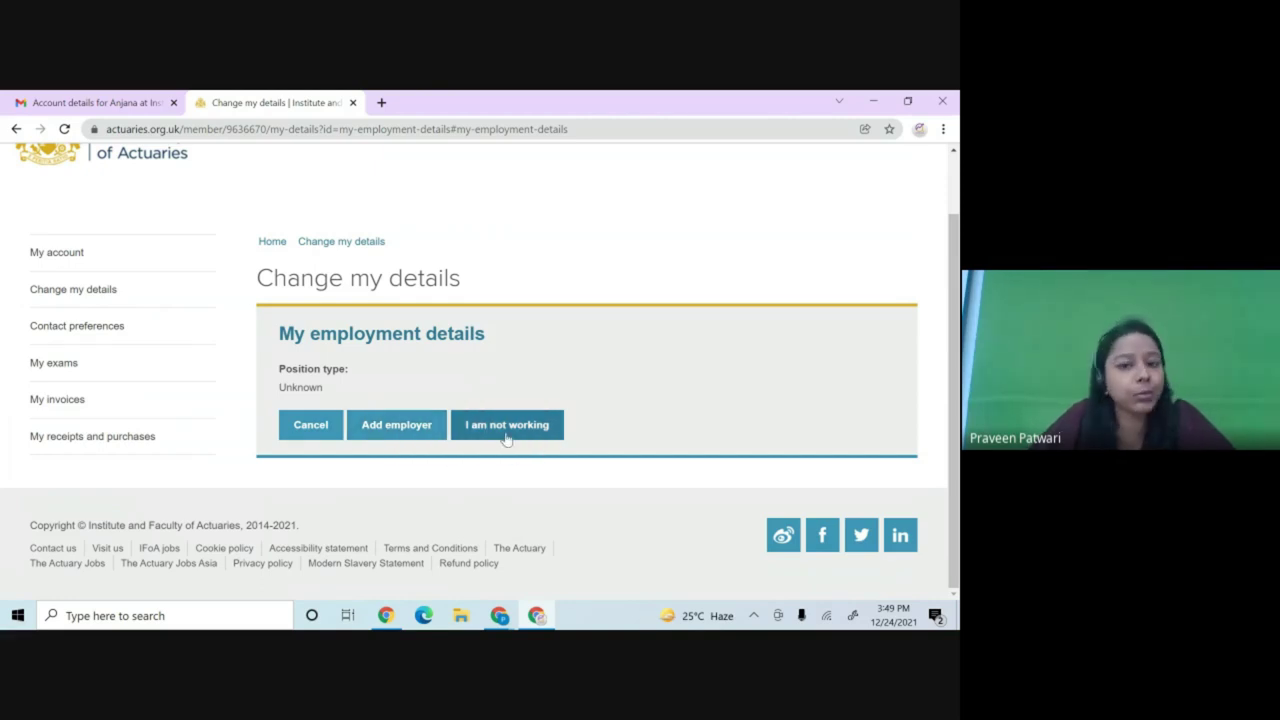
{"action": "left_click", "coordinate": [400, 432]}
Step: Back out of adding an employer, then declare the applicant is not working
{"action": "left_click", "coordinate": [395, 430]}
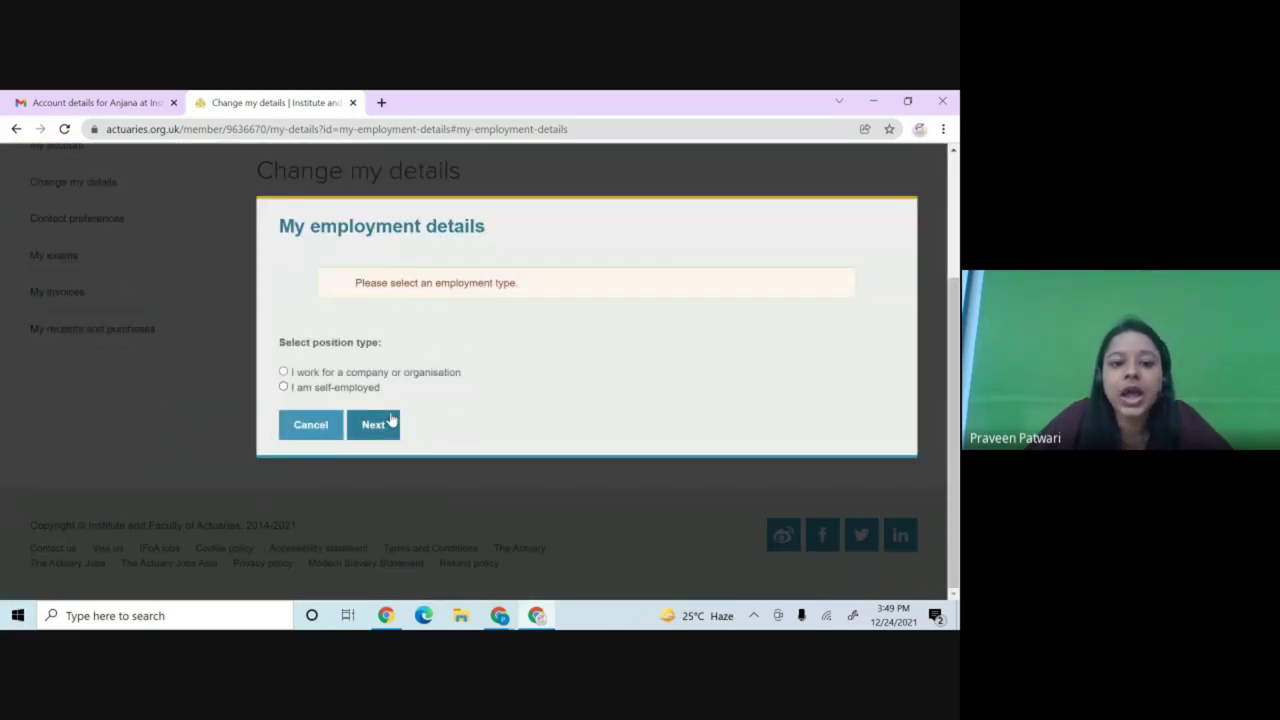
{"action": "left_click", "coordinate": [325, 430]}
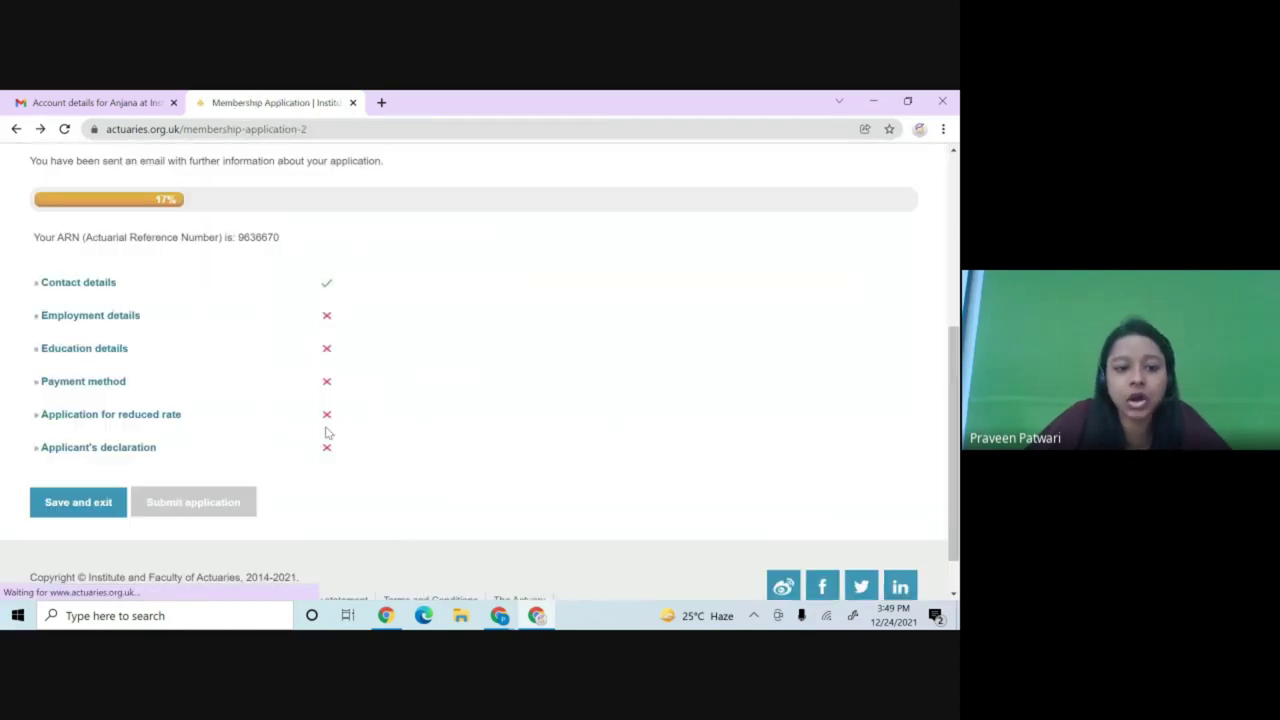
{"action": "left_click", "coordinate": [100, 317]}
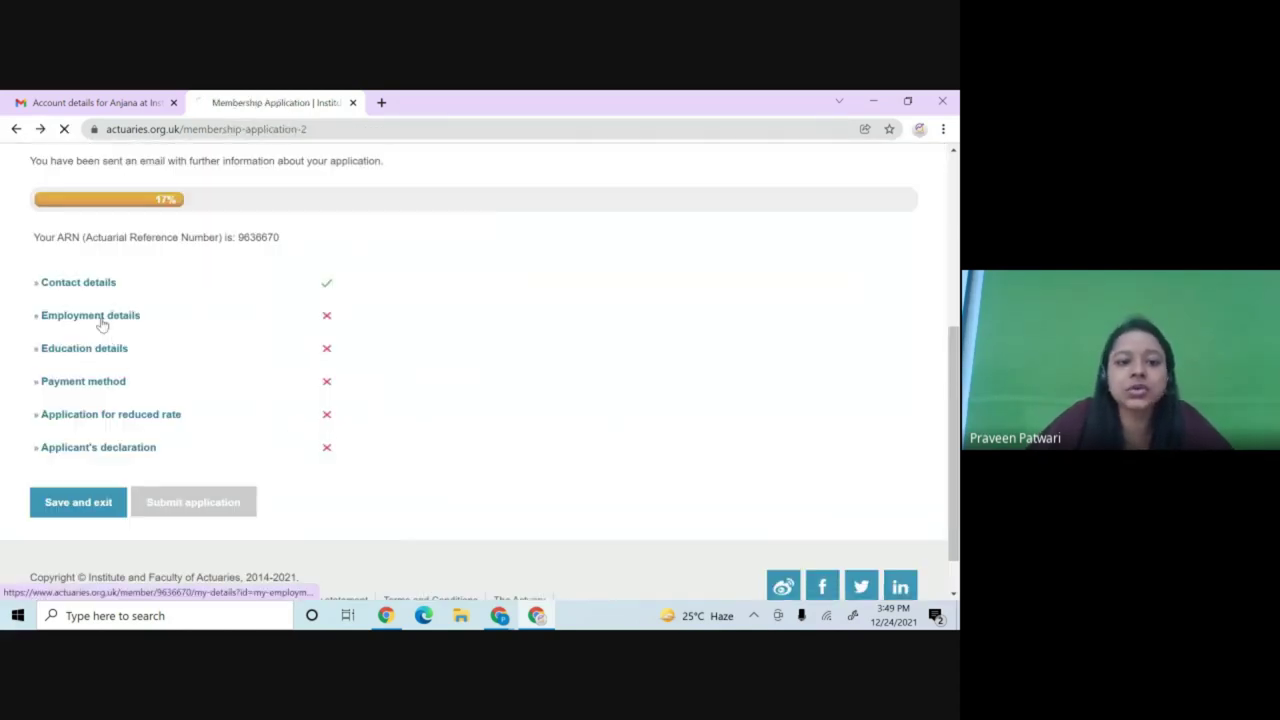
{"action": "left_click", "coordinate": [528, 430]}
{"action": "scroll", "coordinate": [528, 432], "scroll_direction": "down", "scroll_amount": 3}
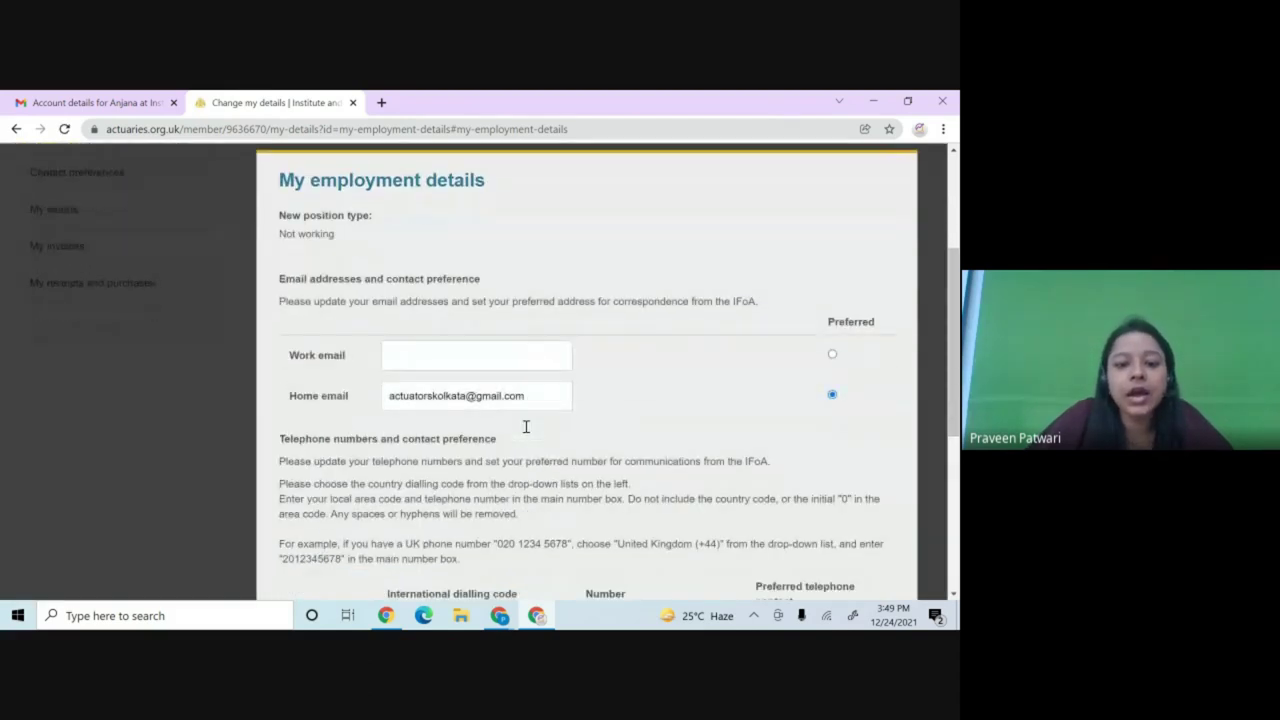
{"action": "scroll", "coordinate": [528, 432], "scroll_direction": "down", "scroll_amount": 5}
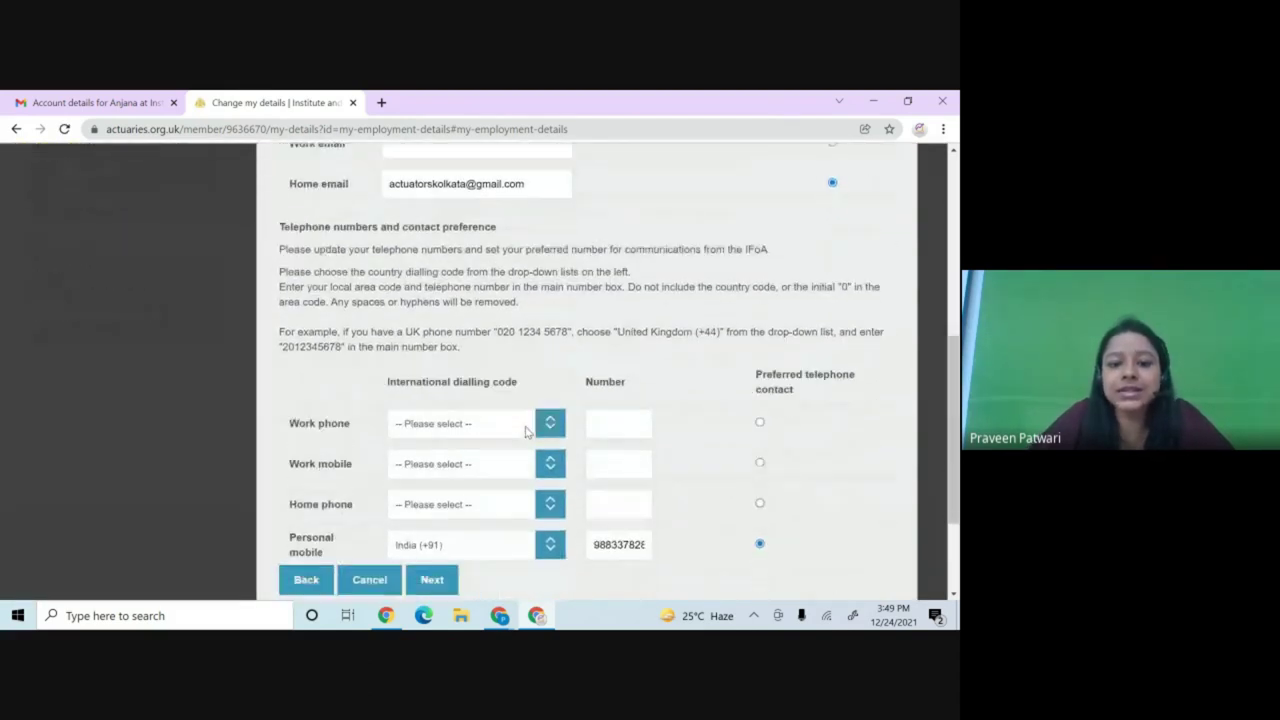
{"action": "scroll", "coordinate": [526, 432], "scroll_direction": "up", "scroll_amount": 2}
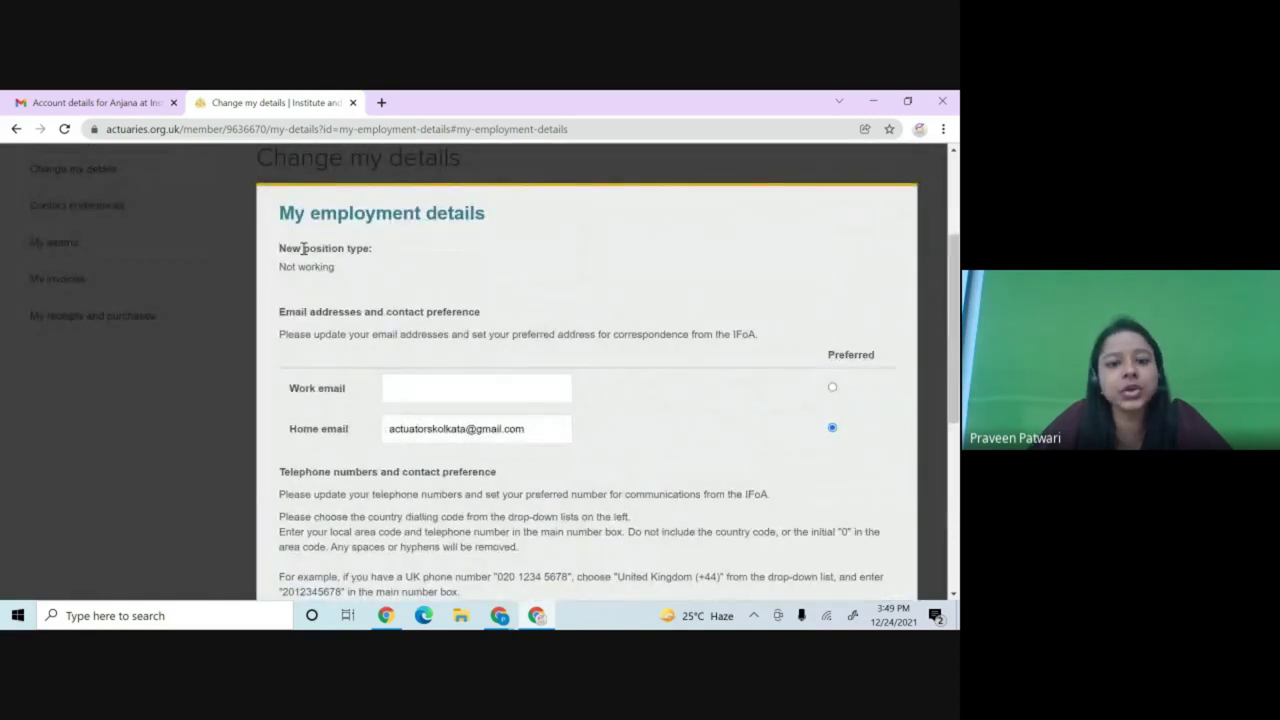
{"action": "scroll", "coordinate": [371, 292], "scroll_direction": "down", "scroll_amount": 4}
{"action": "scroll", "coordinate": [371, 287], "scroll_direction": "down", "scroll_amount": 1}
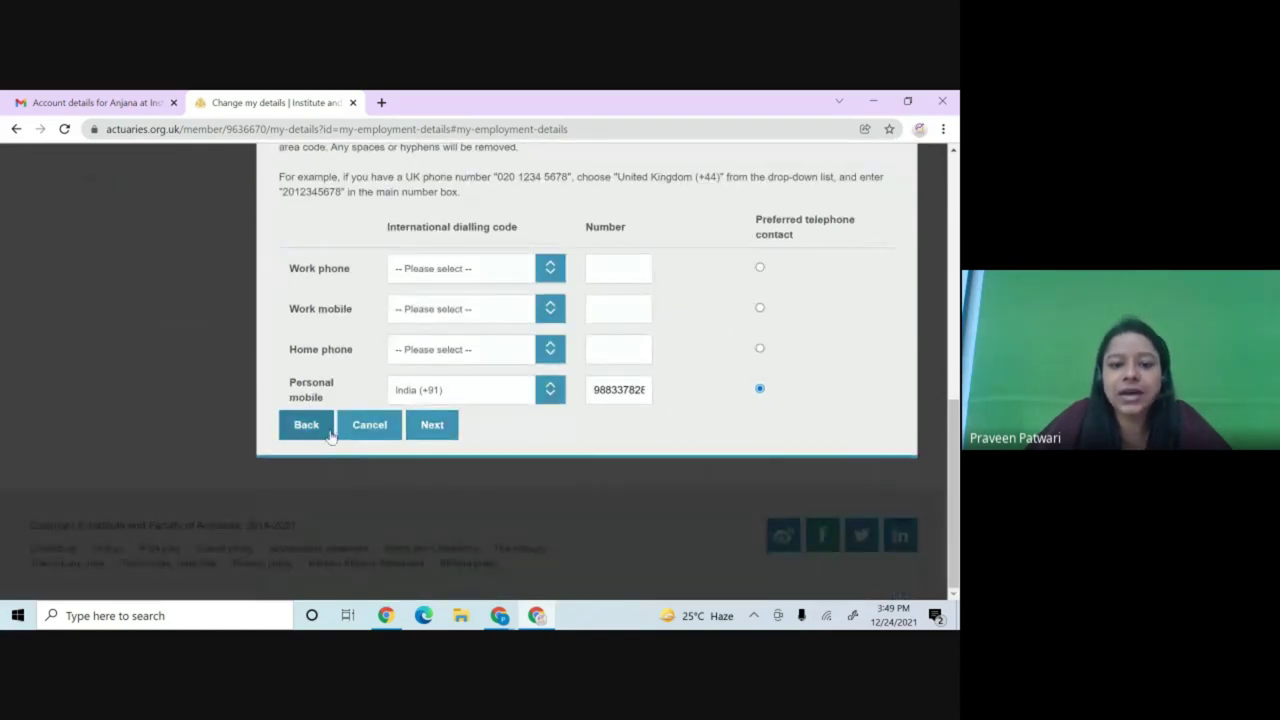
Step: Review and confirm the not working employment status
{"action": "left_click", "coordinate": [437, 435]}
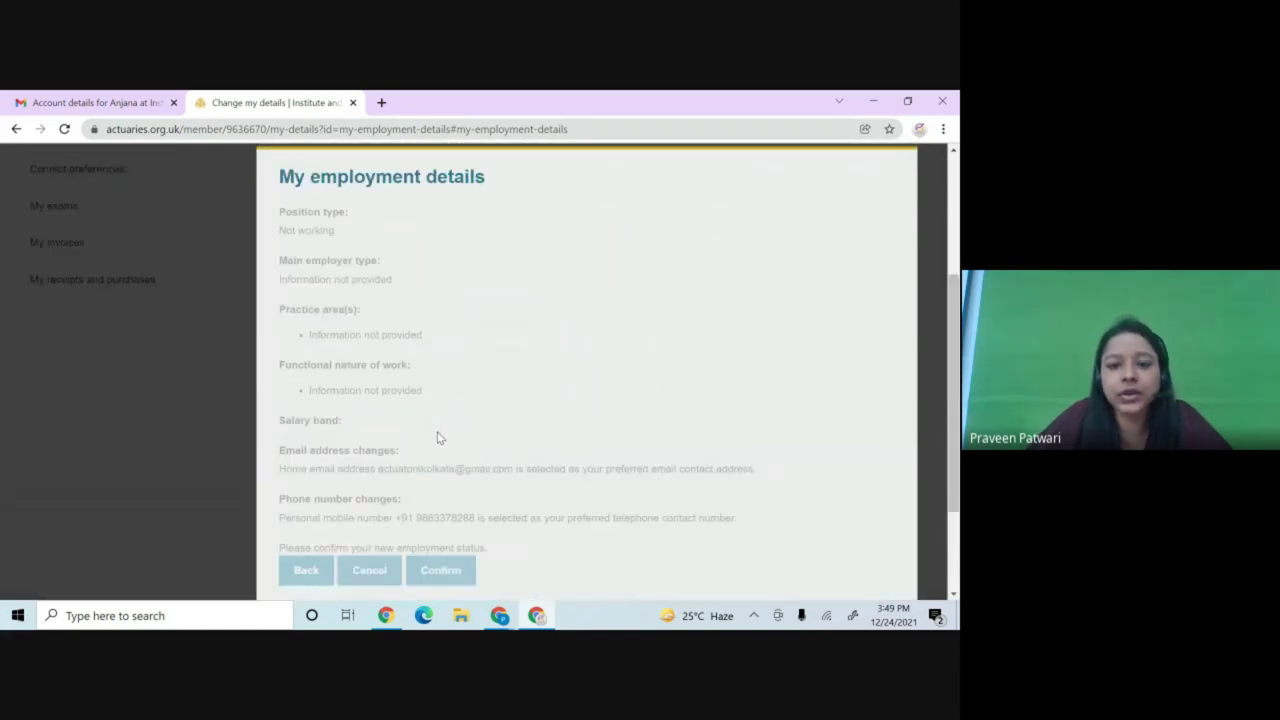
{"action": "scroll", "coordinate": [437, 437], "scroll_direction": "down", "scroll_amount": 2}
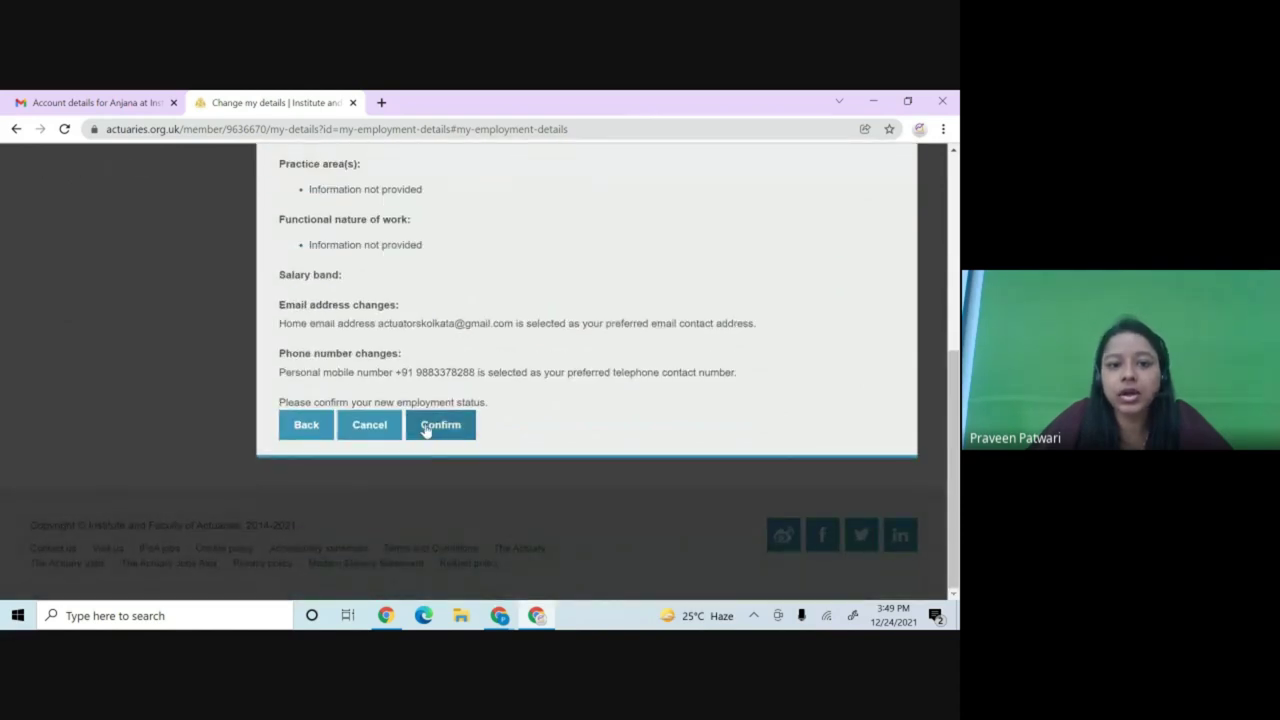
{"action": "scroll", "coordinate": [425, 430], "scroll_direction": "up", "scroll_amount": 2}
{"action": "scroll", "coordinate": [425, 430], "scroll_direction": "down", "scroll_amount": 1}
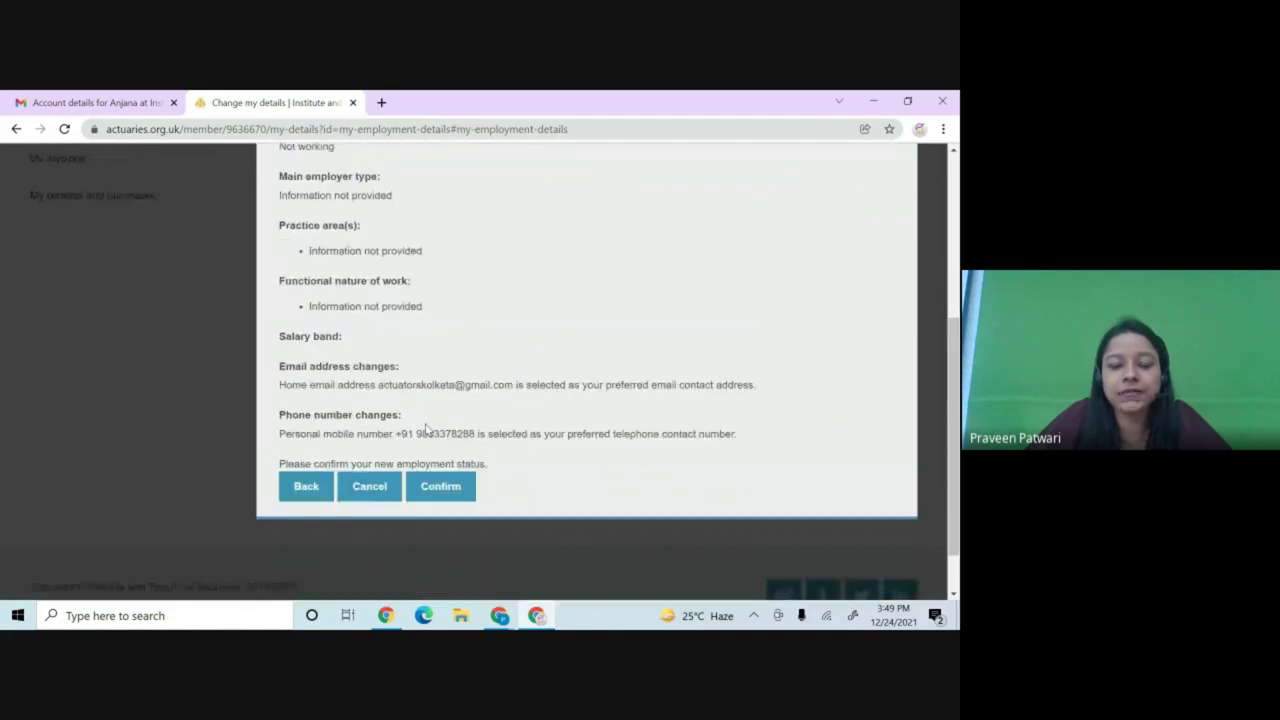
{"action": "left_click", "coordinate": [446, 495]}
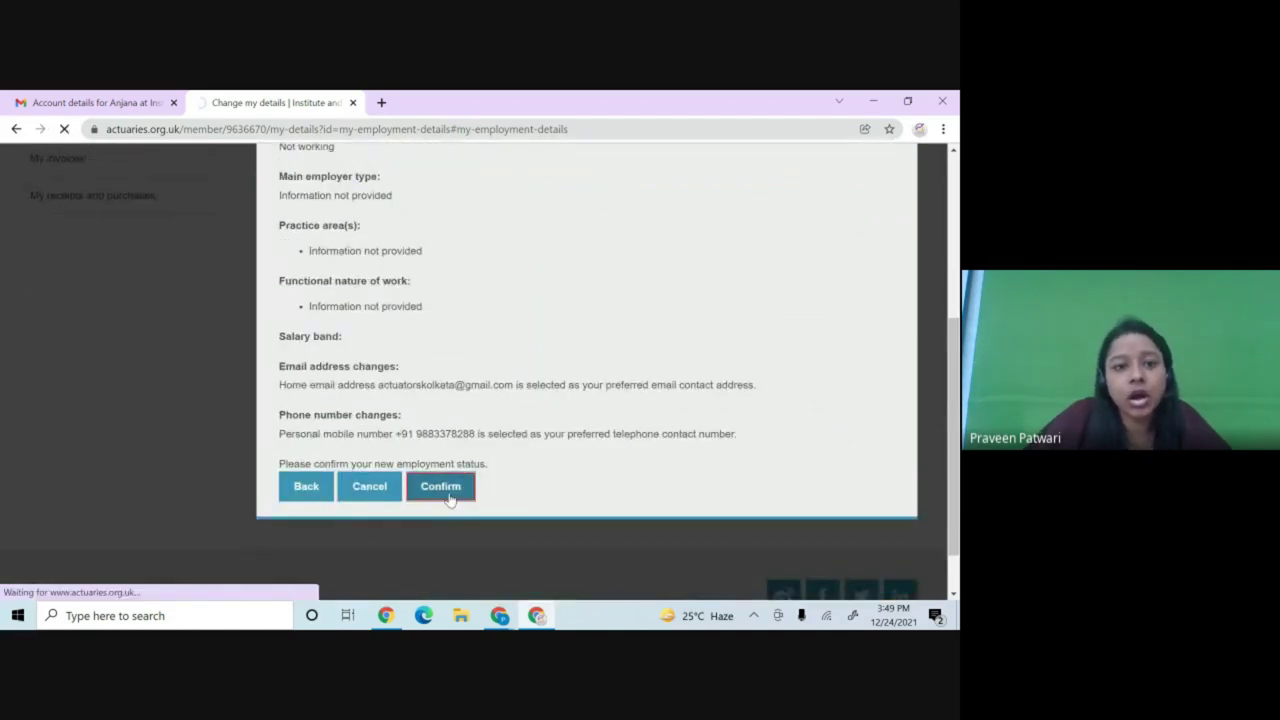
{"action": "scroll", "coordinate": [449, 500], "scroll_direction": "down", "scroll_amount": 3}
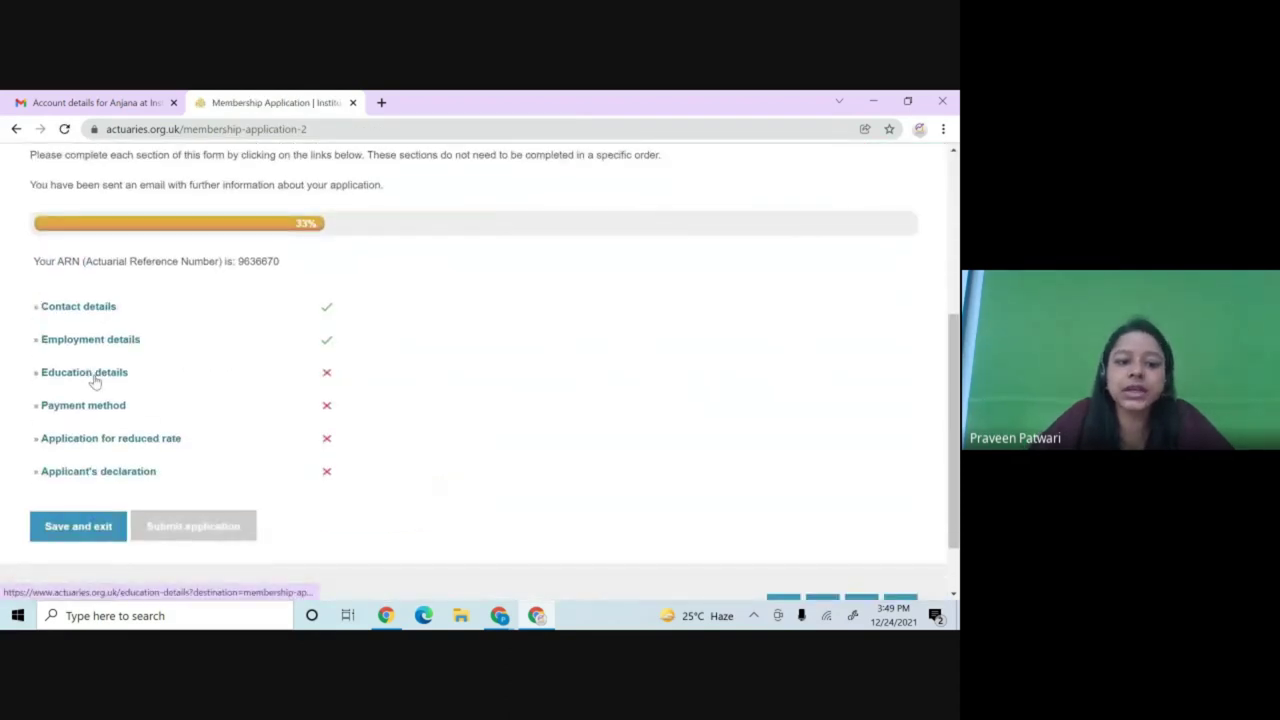
Step: Answer No to having a university degree and submit the education details
{"action": "left_click", "coordinate": [95, 381]}
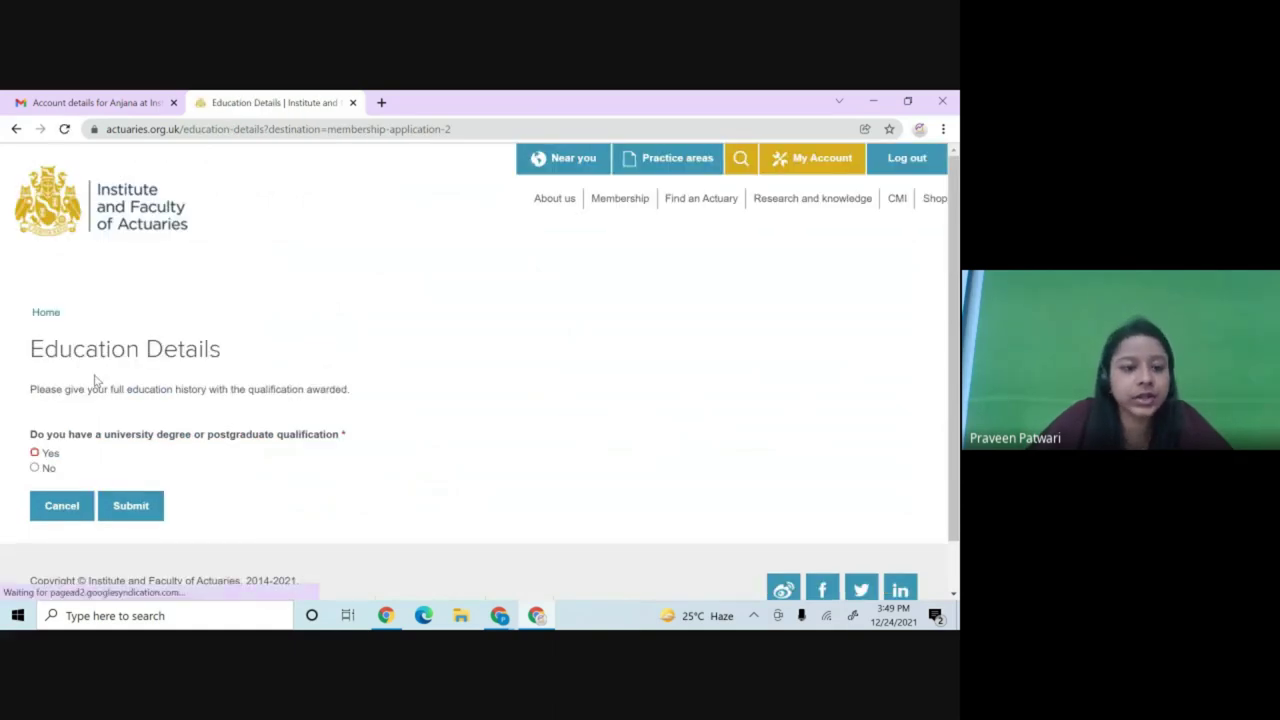
{"action": "scroll", "coordinate": [95, 376], "scroll_direction": "down", "scroll_amount": 1}
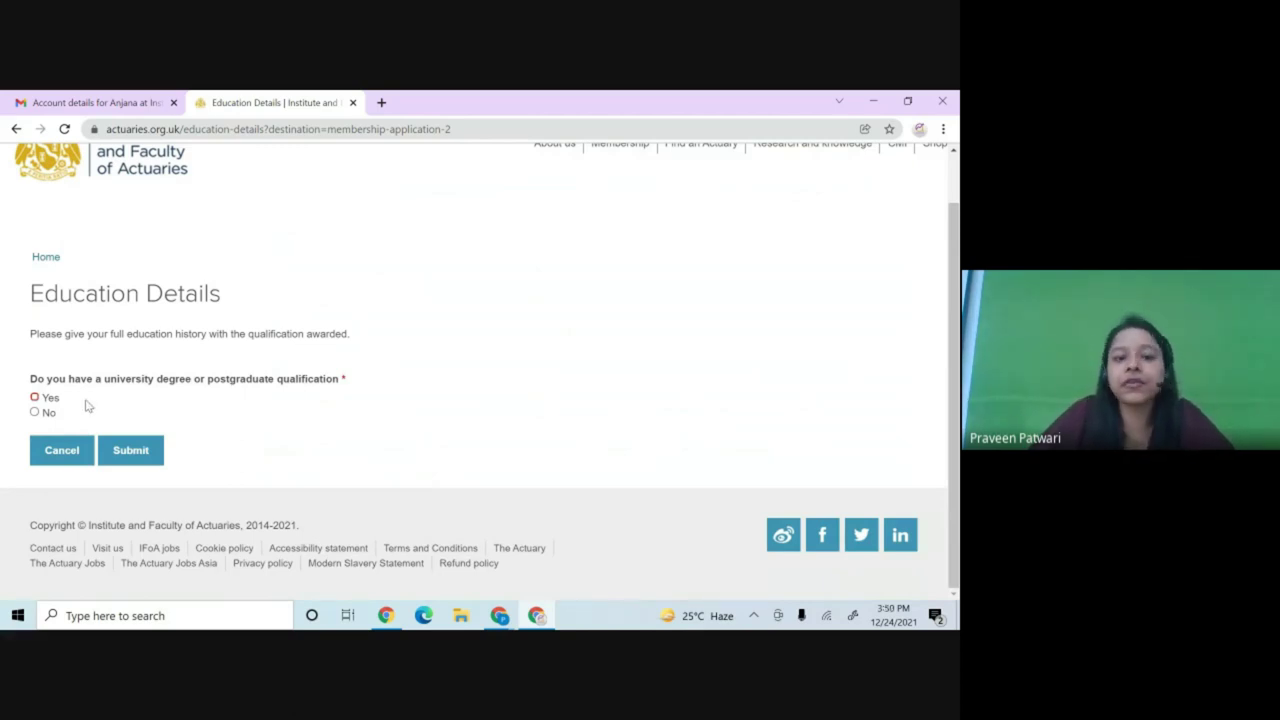
{"action": "left_click", "coordinate": [35, 398]}
{"action": "scroll", "coordinate": [186, 449], "scroll_direction": "down", "scroll_amount": 2}
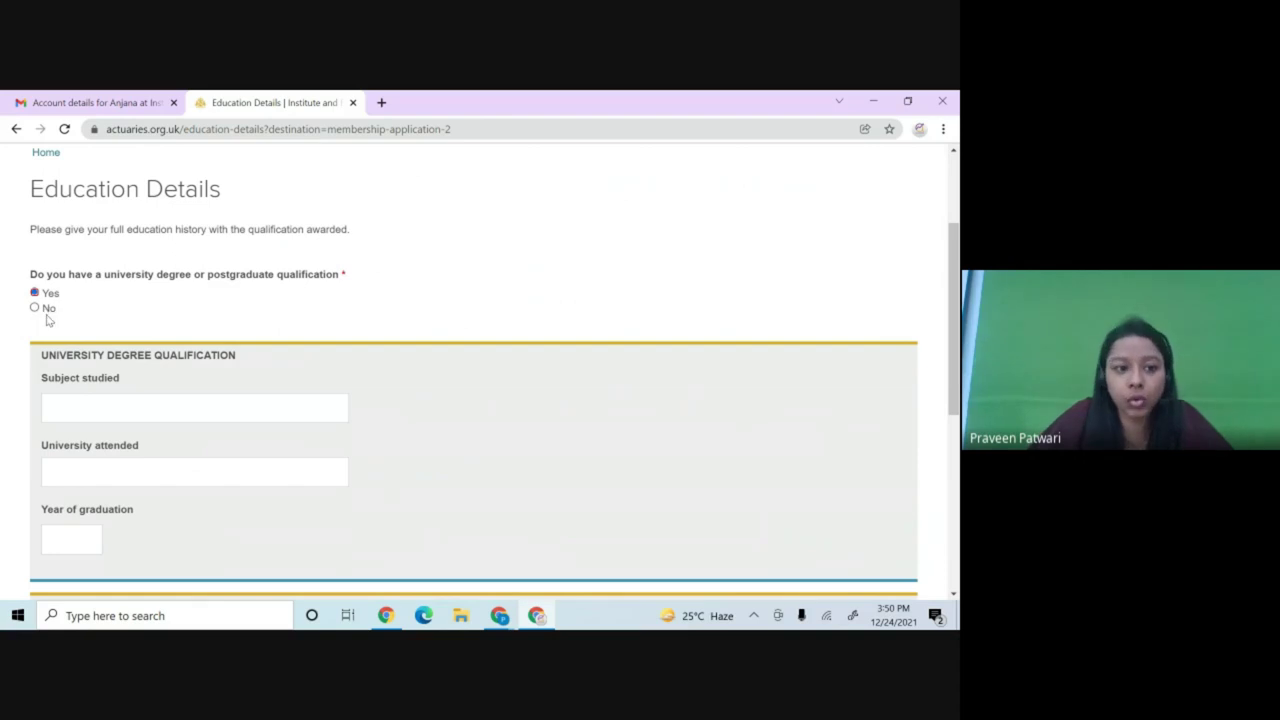
{"action": "left_click", "coordinate": [35, 309]}
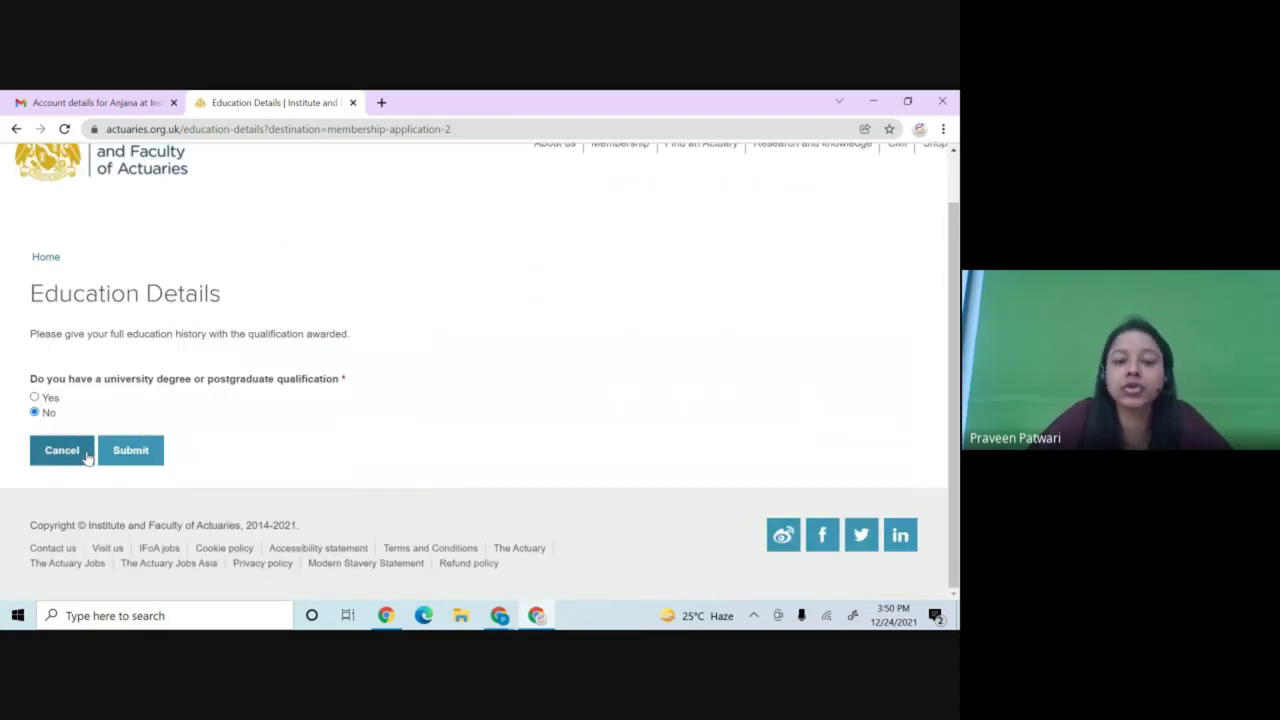
{"action": "left_click", "coordinate": [34, 398]}
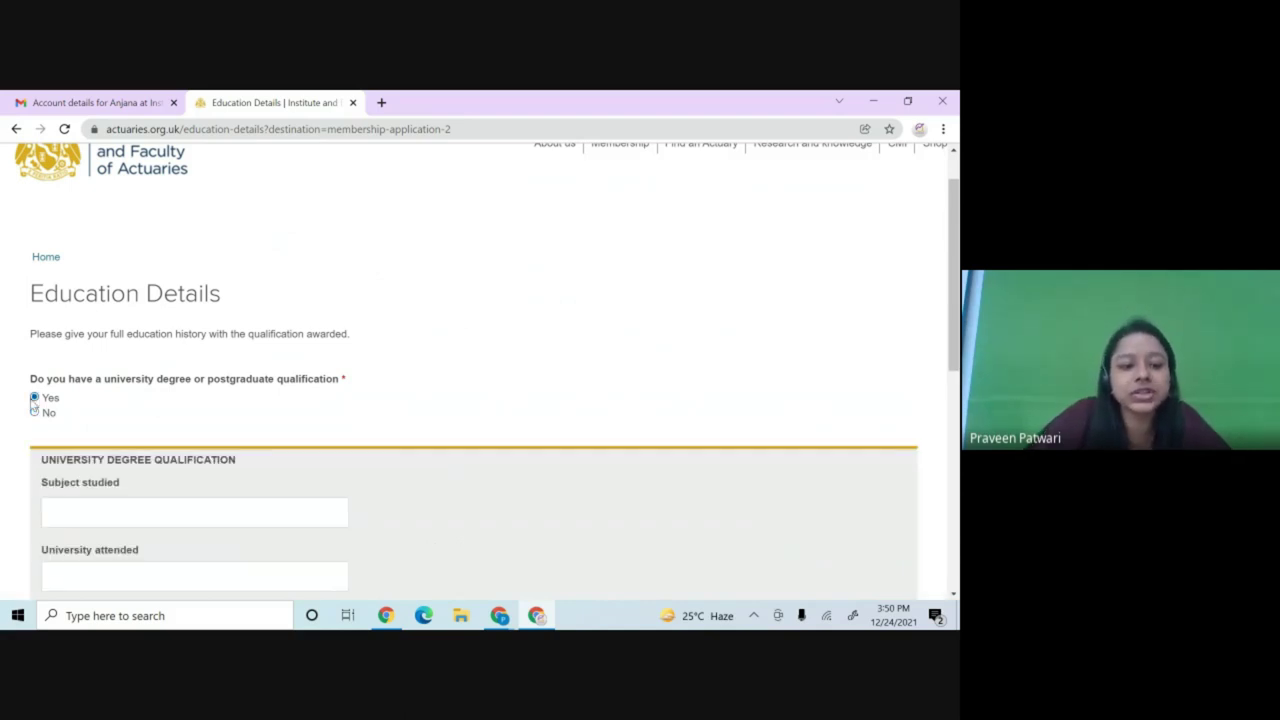
{"action": "scroll", "coordinate": [166, 470], "scroll_direction": "down", "scroll_amount": 2}
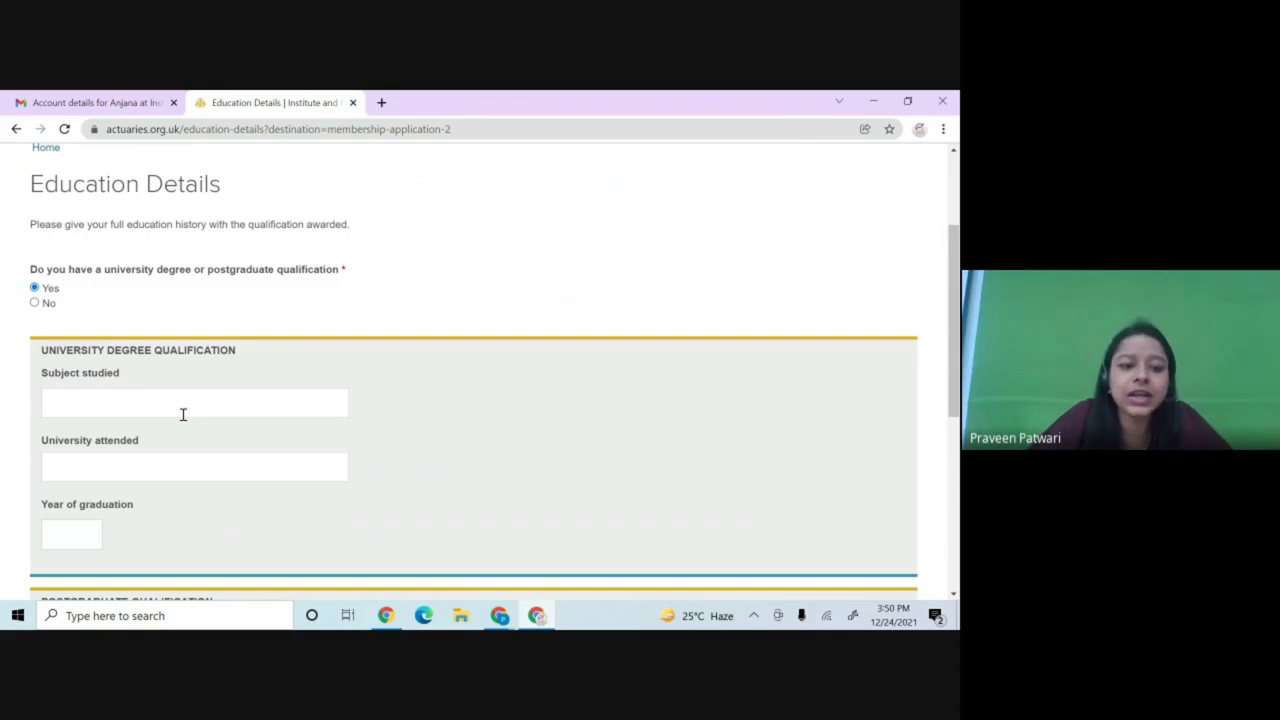
{"action": "scroll", "coordinate": [155, 470], "scroll_direction": "down", "scroll_amount": 1}
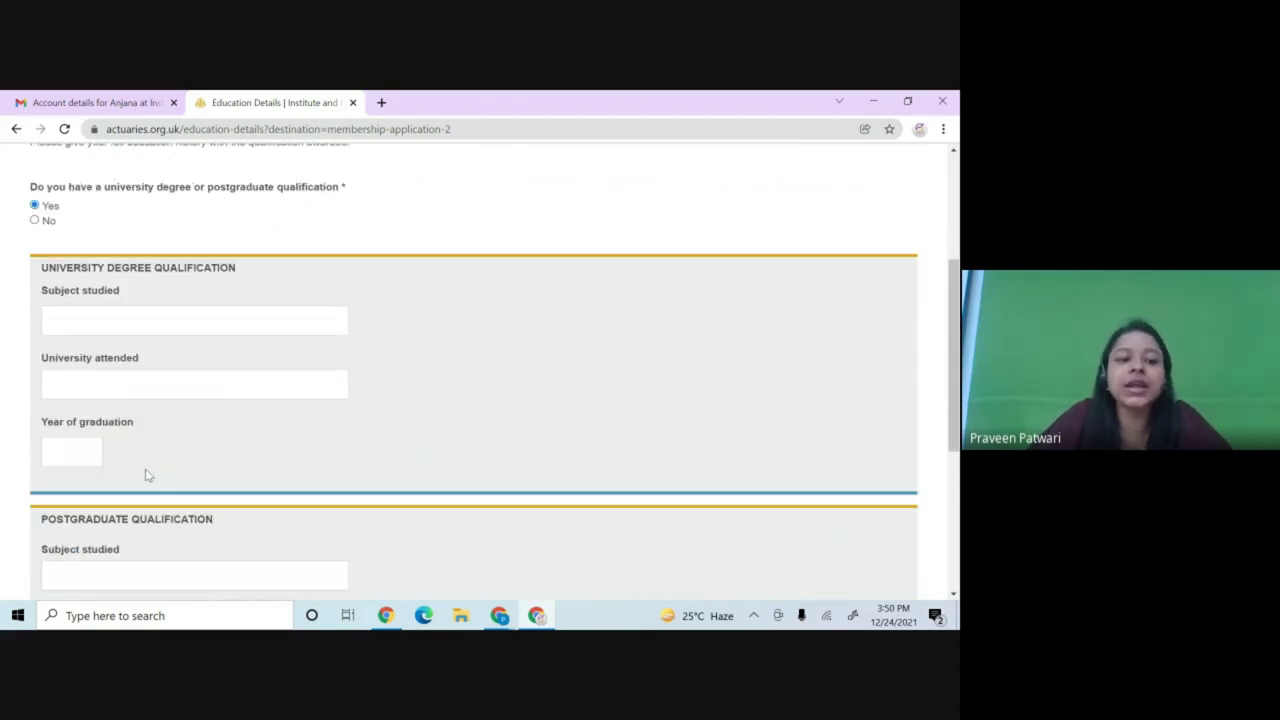
{"action": "scroll", "coordinate": [86, 446], "scroll_direction": "down", "scroll_amount": 4}
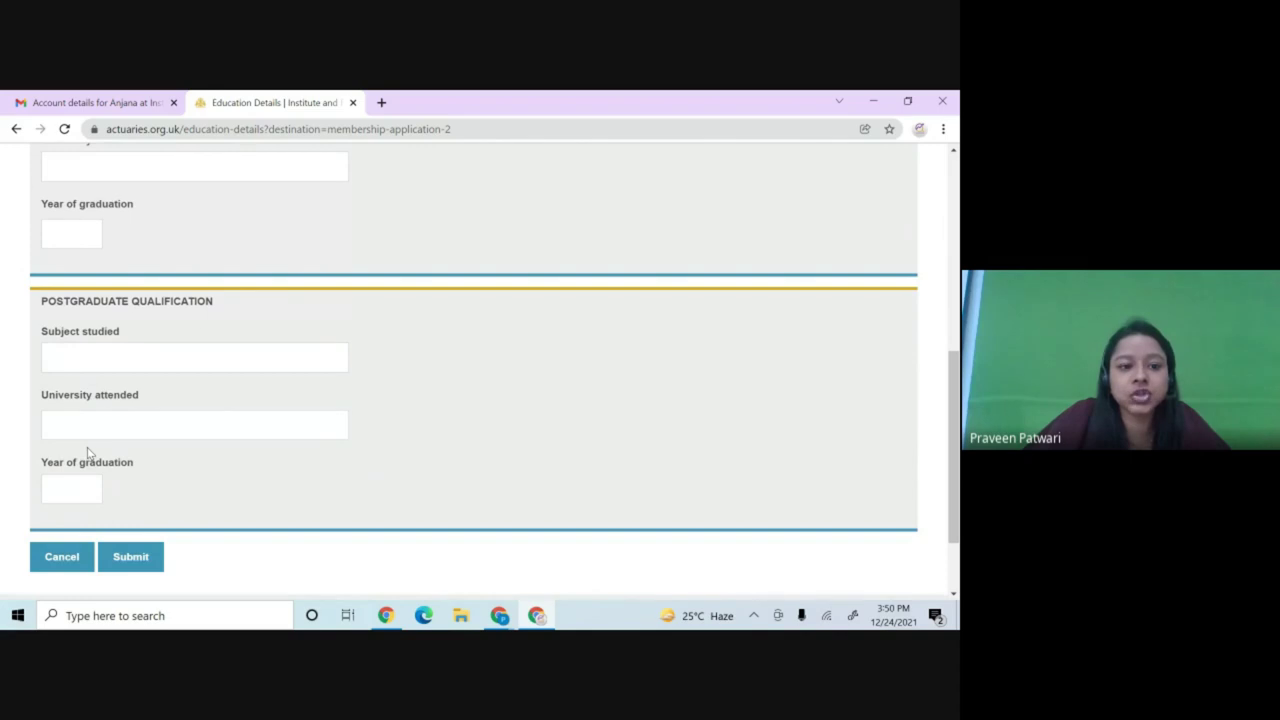
{"action": "scroll", "coordinate": [127, 326], "scroll_direction": "up", "scroll_amount": 3}
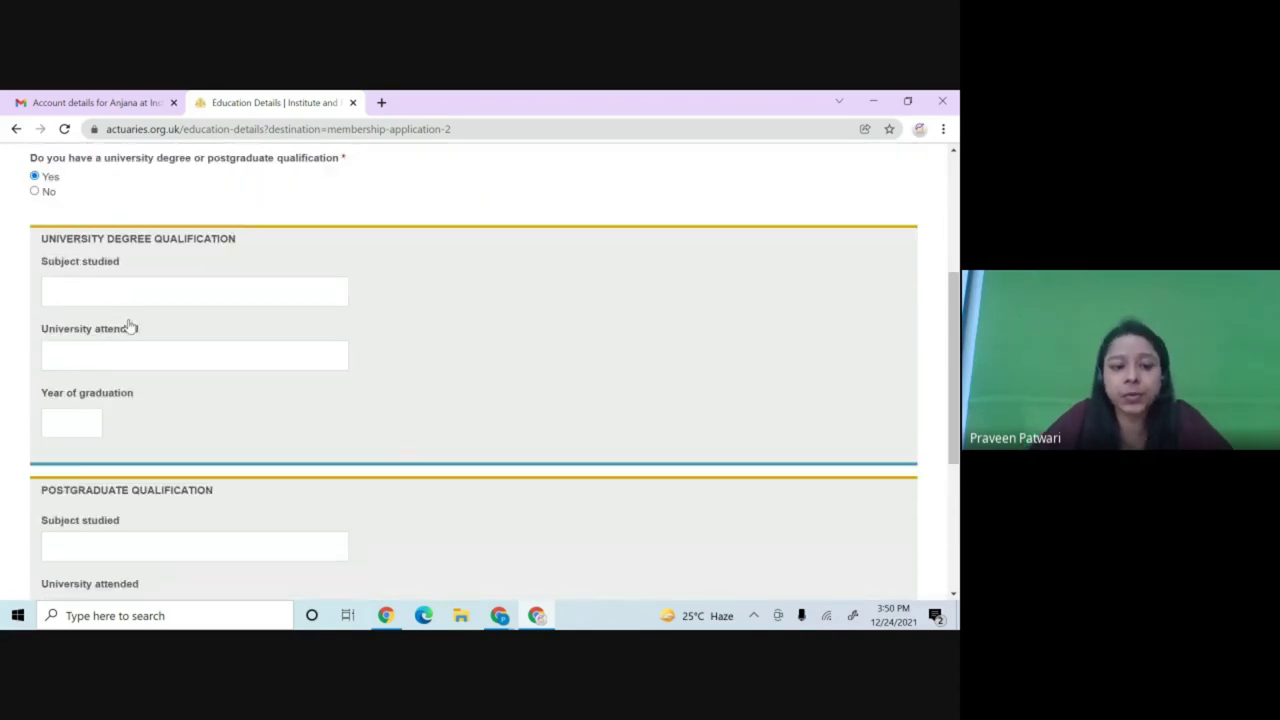
{"action": "scroll", "coordinate": [130, 327], "scroll_direction": "up", "scroll_amount": 1}
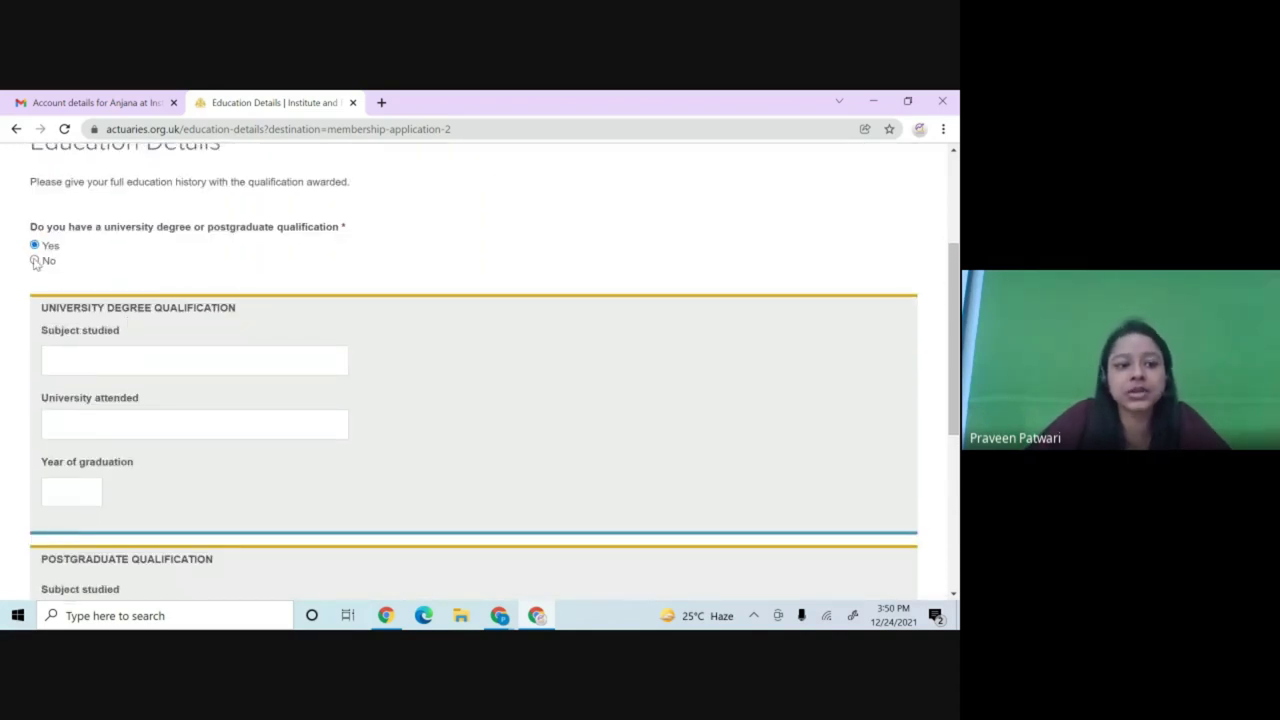
{"action": "left_click", "coordinate": [35, 261]}
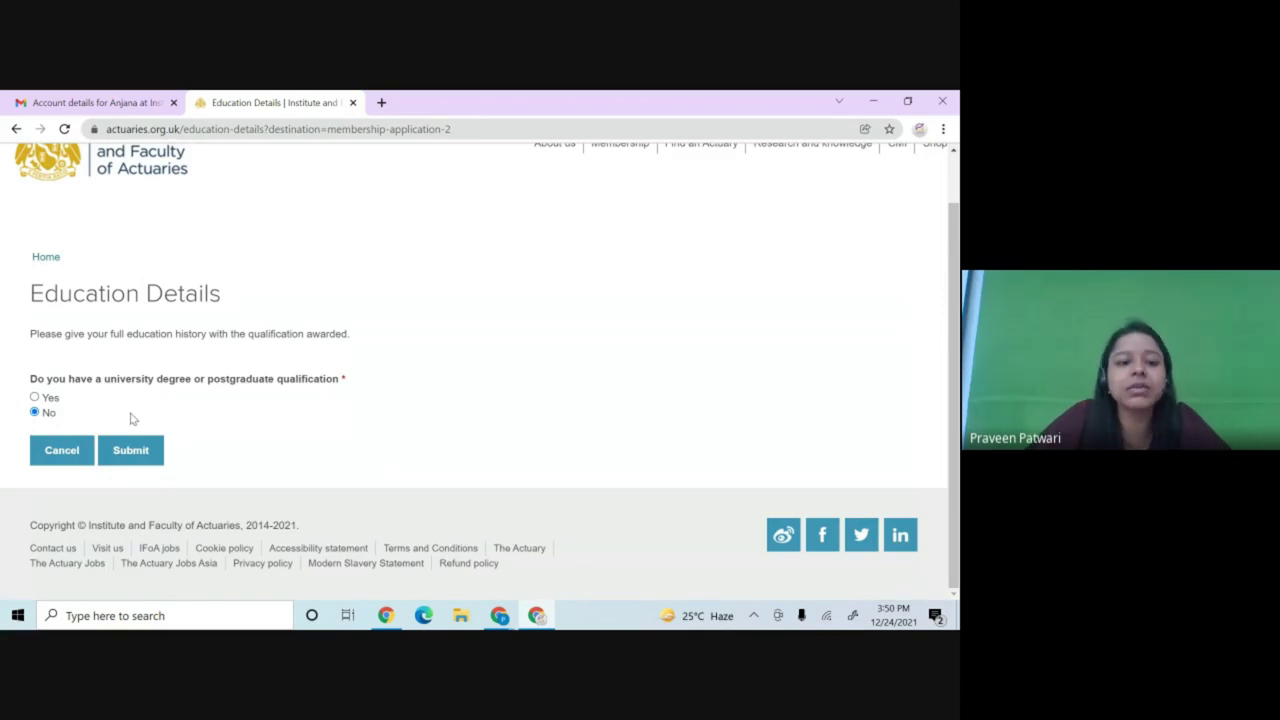
{"action": "left_click", "coordinate": [136, 459]}
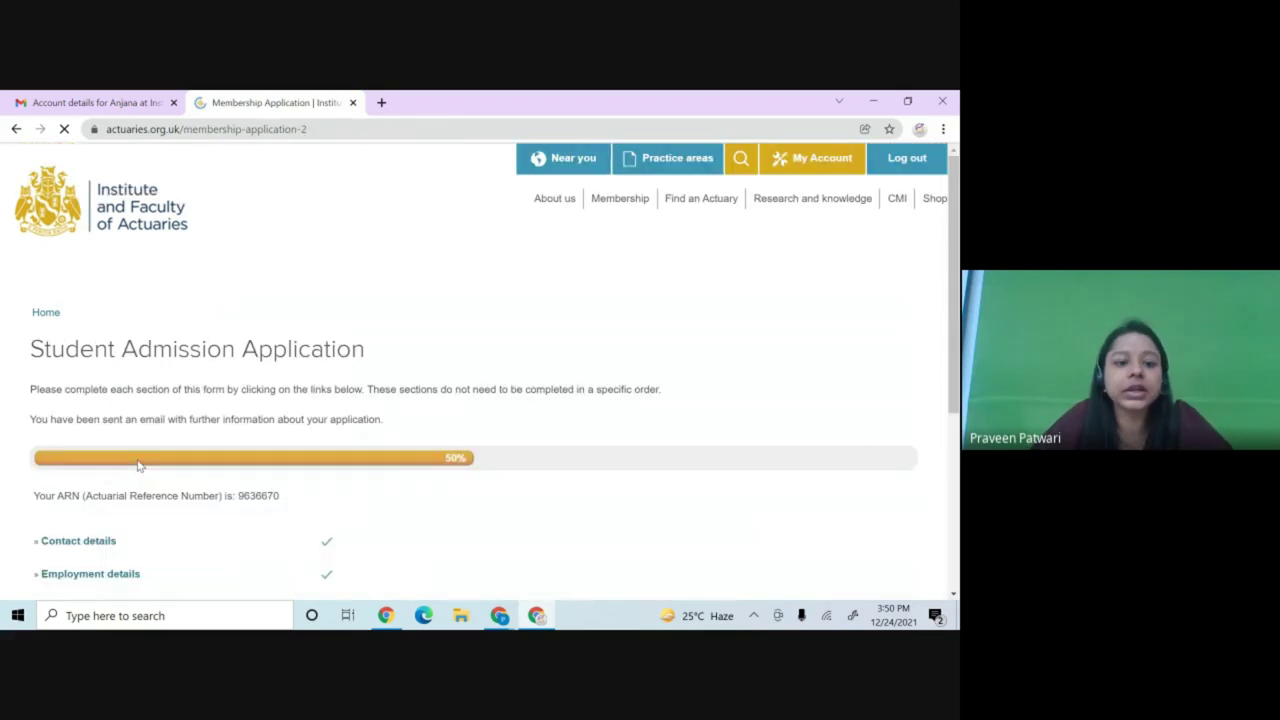
Step: Review the payment fees (£371.00 full, £208.00 reduced) and choose Bank Transfer
{"action": "scroll", "coordinate": [140, 457], "scroll_direction": "down", "scroll_amount": 3}
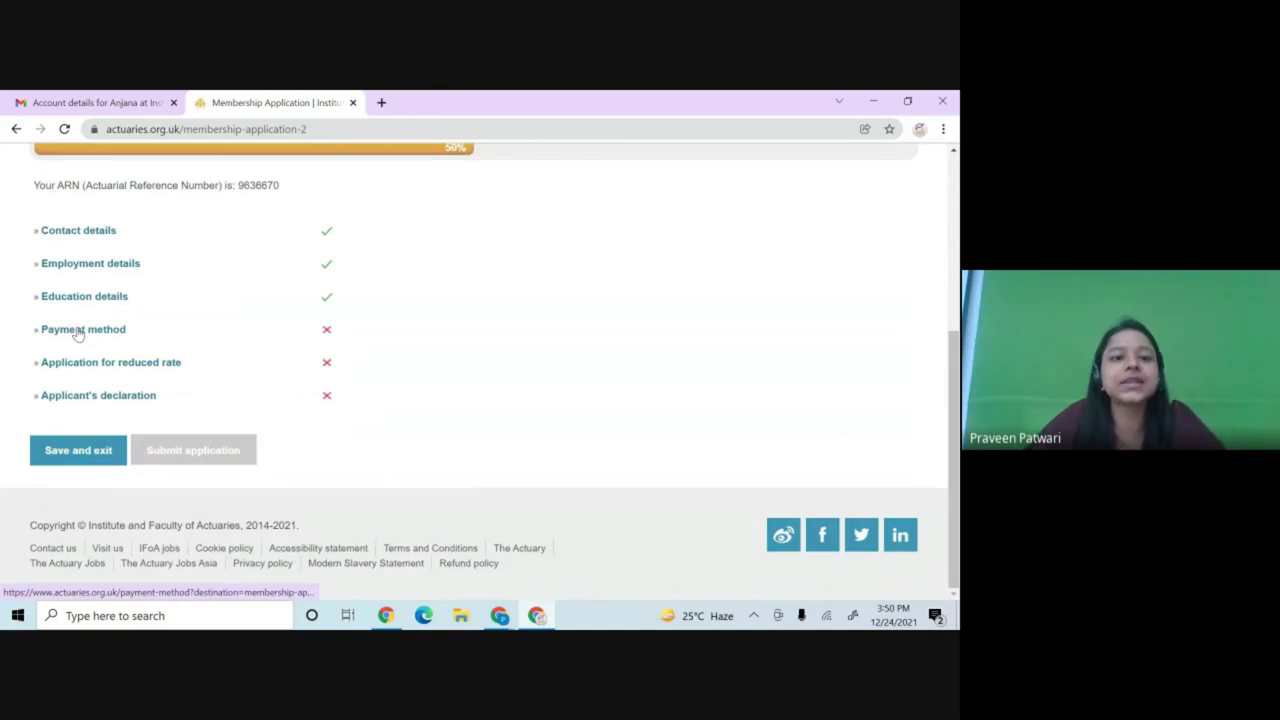
{"action": "left_click", "coordinate": [78, 334]}
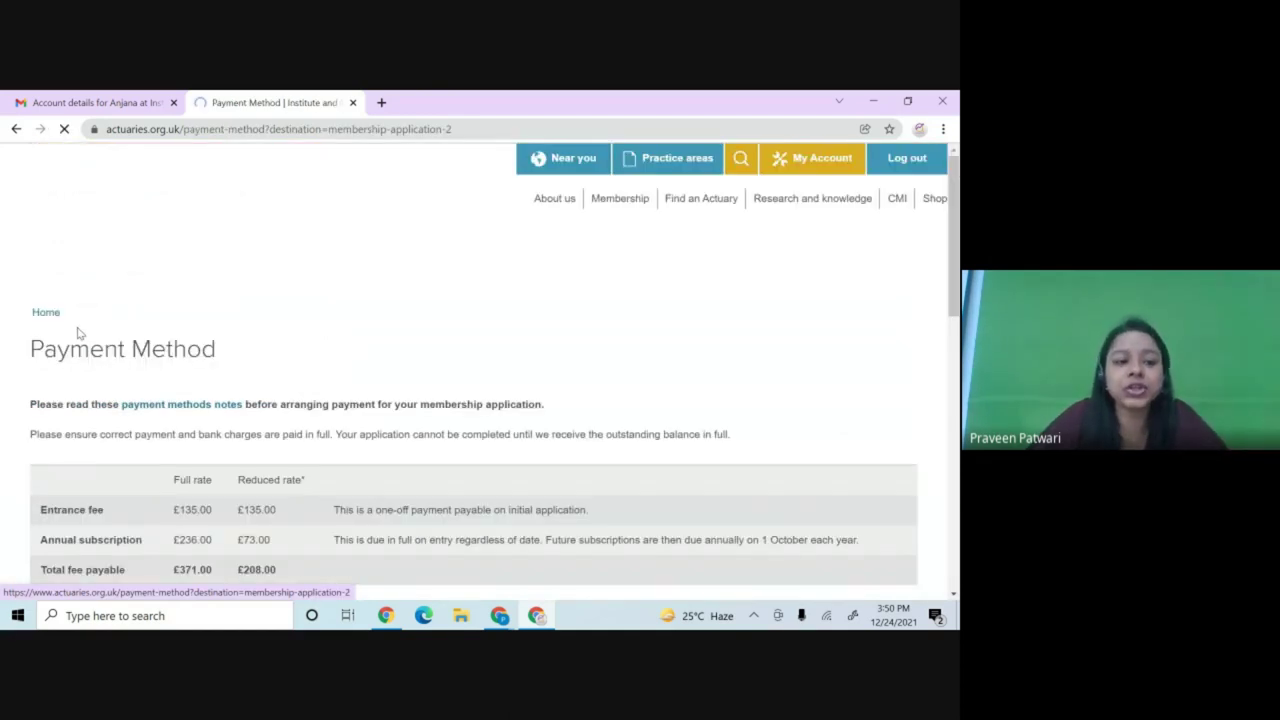
{"action": "scroll", "coordinate": [80, 334], "scroll_direction": "down", "scroll_amount": 5}
{"action": "scroll", "coordinate": [78, 334], "scroll_direction": "up", "scroll_amount": 2}
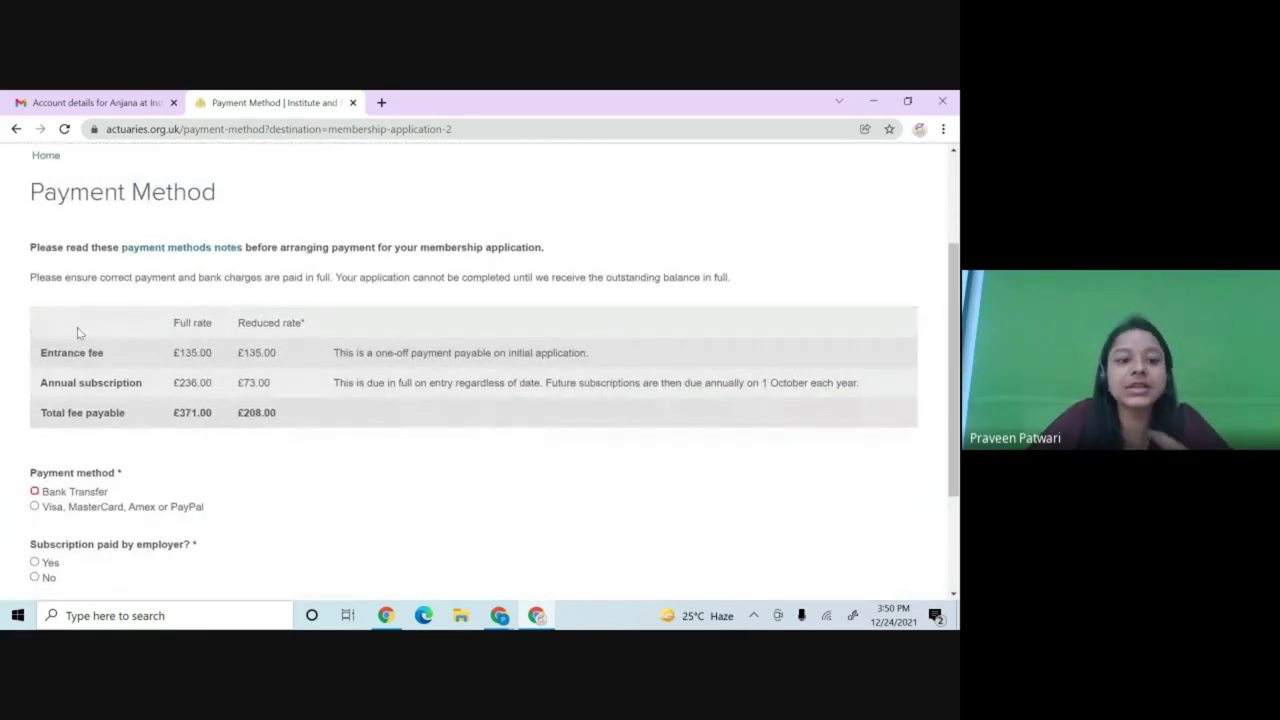
{"action": "scroll", "coordinate": [78, 334], "scroll_direction": "down", "scroll_amount": 2}
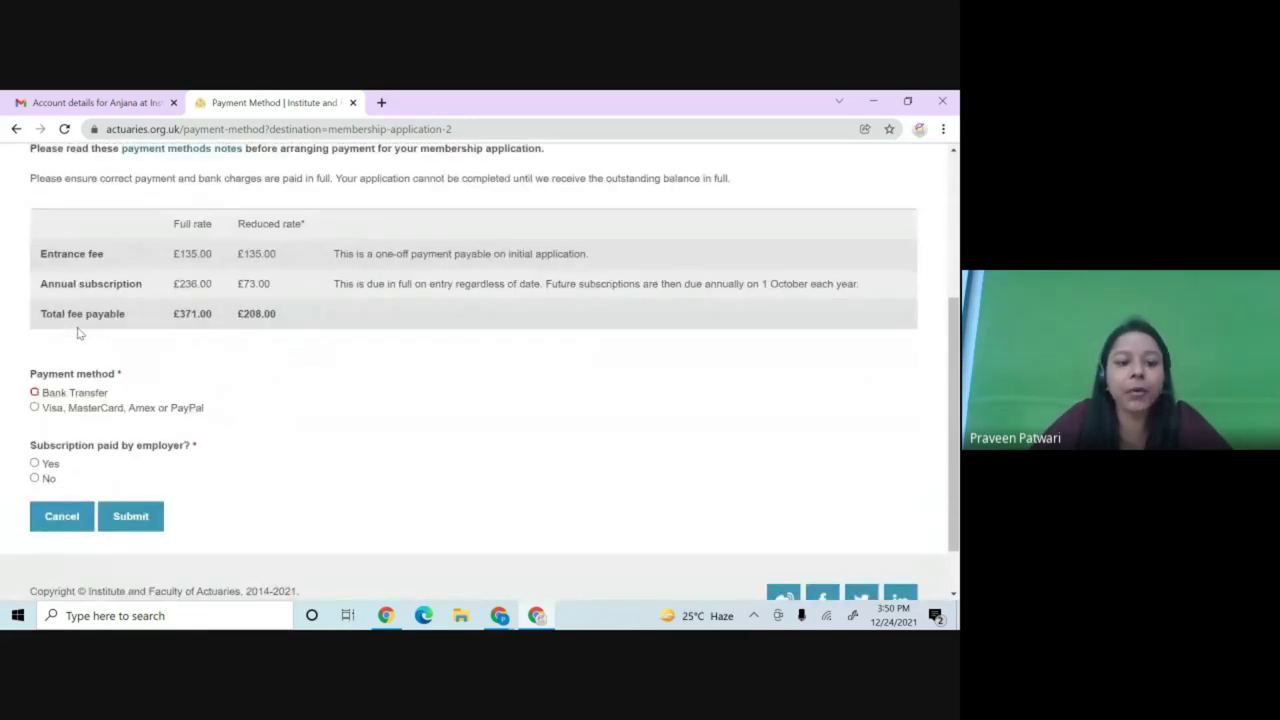
{"action": "scroll", "coordinate": [79, 333], "scroll_direction": "up", "scroll_amount": 3}
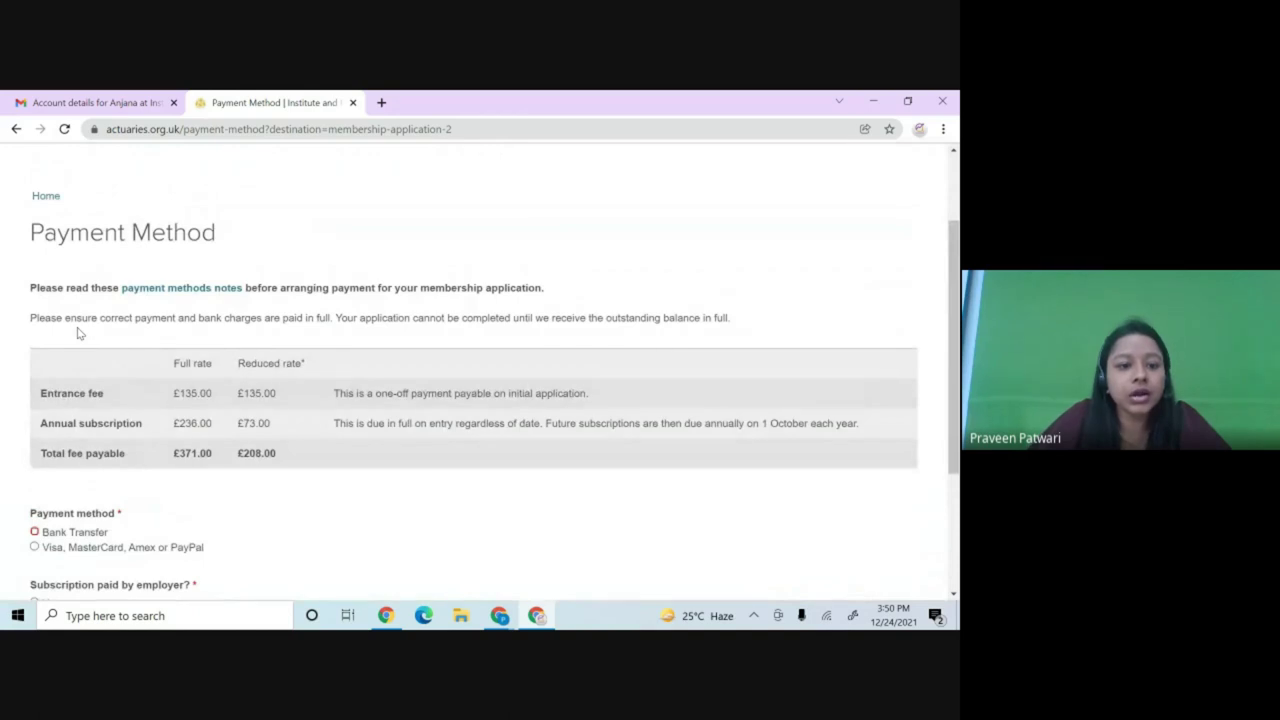
{"action": "scroll", "coordinate": [206, 306], "scroll_direction": "up", "scroll_amount": 1}
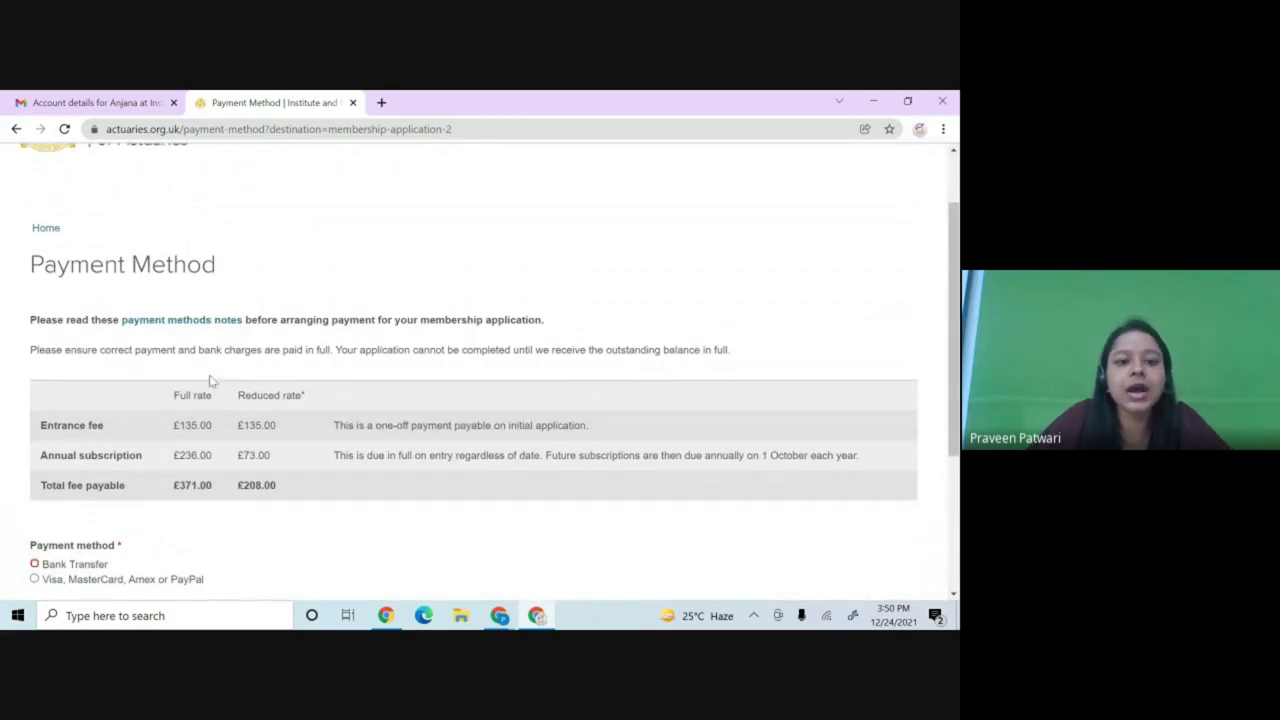
{"action": "scroll", "coordinate": [209, 380], "scroll_direction": "down", "scroll_amount": 2}
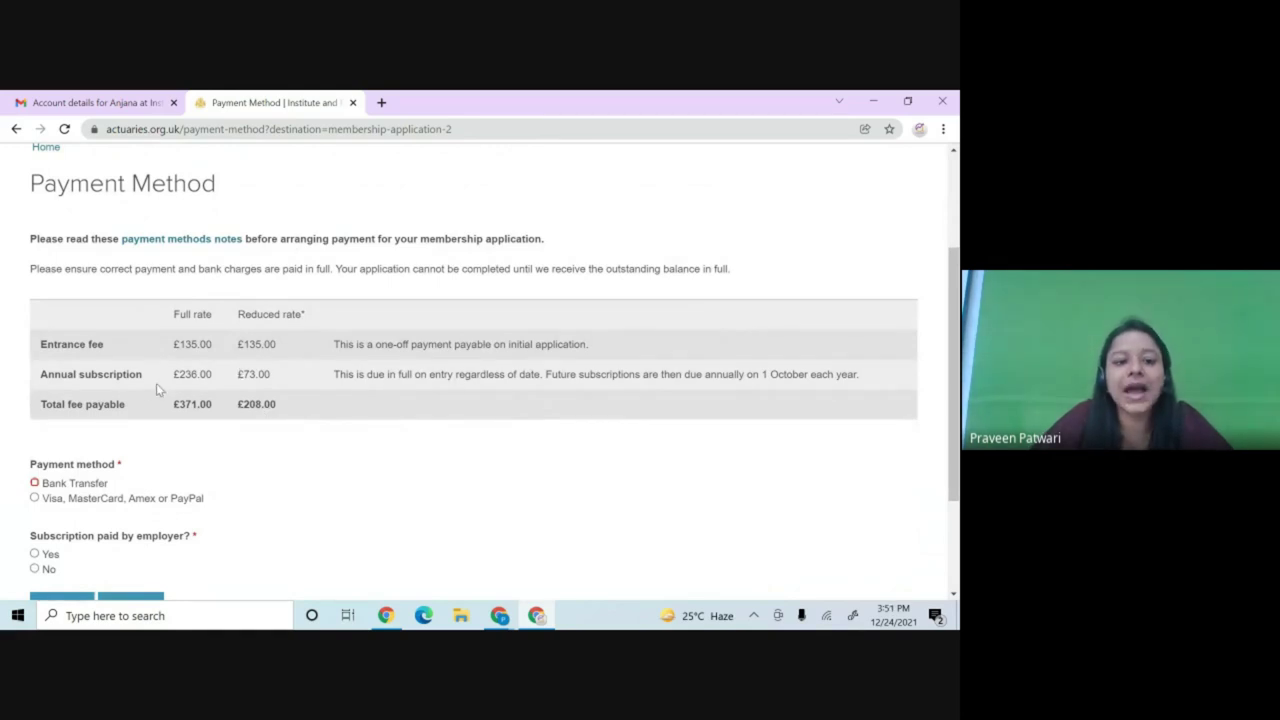
{"action": "scroll", "coordinate": [270, 418], "scroll_direction": "down", "scroll_amount": 2}
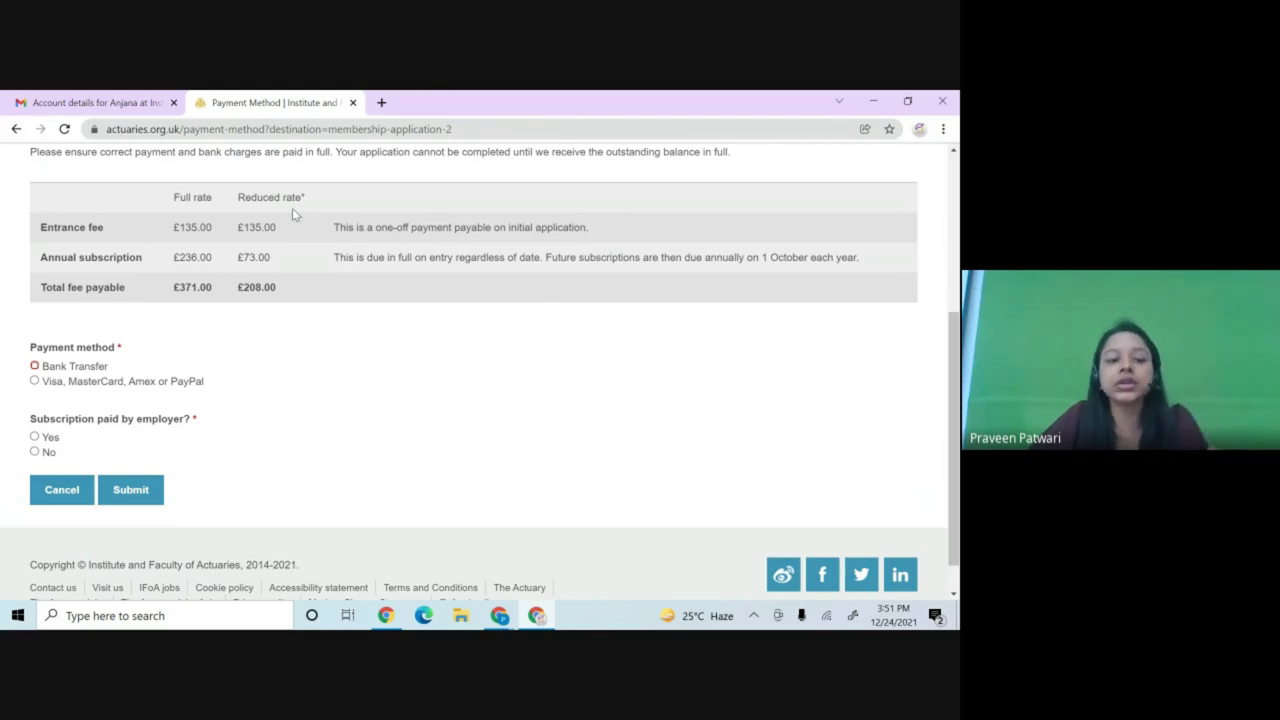
{"action": "scroll", "coordinate": [292, 208], "scroll_direction": "up", "scroll_amount": 1}
{"action": "scroll", "coordinate": [292, 208], "scroll_direction": "down", "scroll_amount": 1}
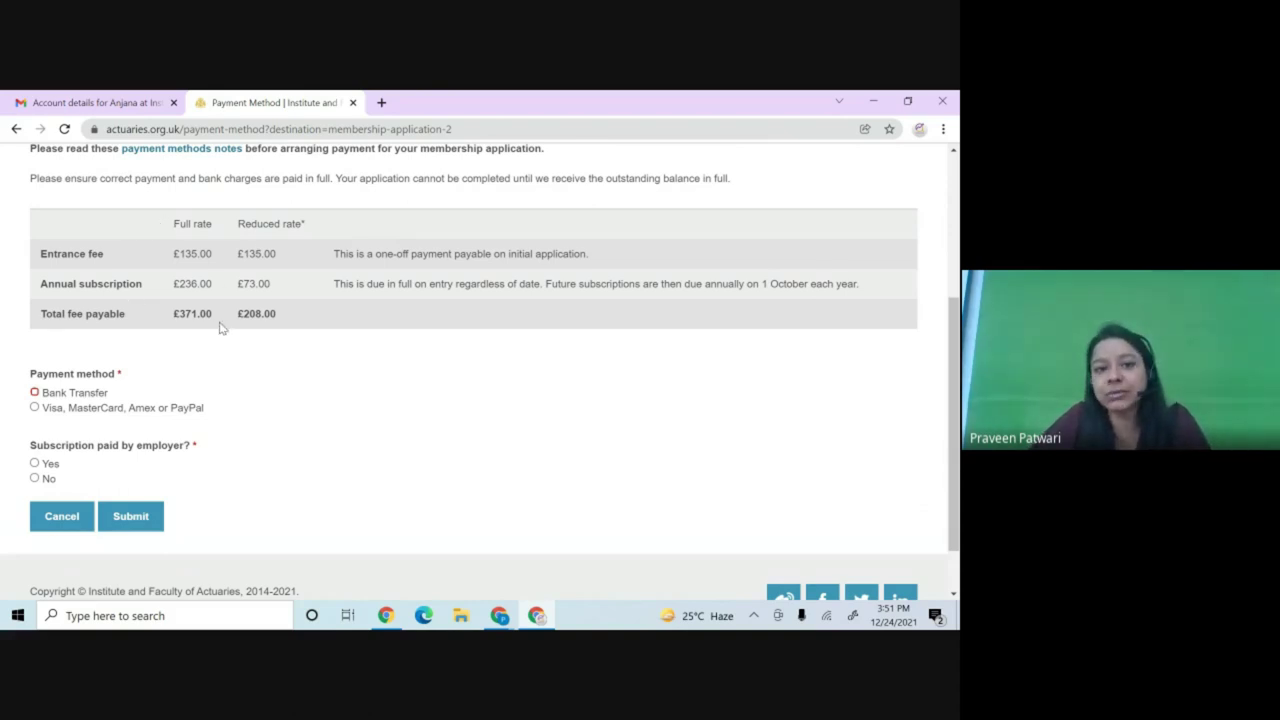
{"action": "left_click", "coordinate": [35, 393]}
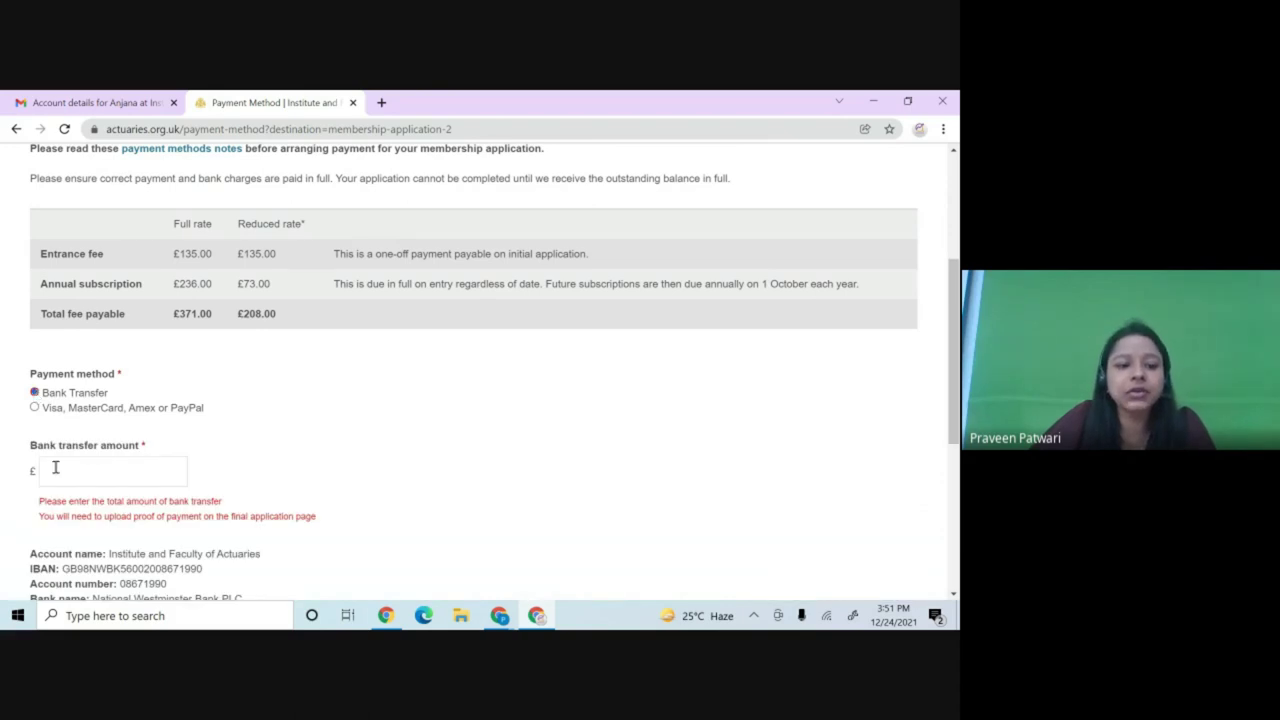
Step: Enter 208 as the bank transfer amount
{"action": "scroll", "coordinate": [63, 494], "scroll_direction": "down", "scroll_amount": 2}
{"action": "left_click", "coordinate": [99, 350]}
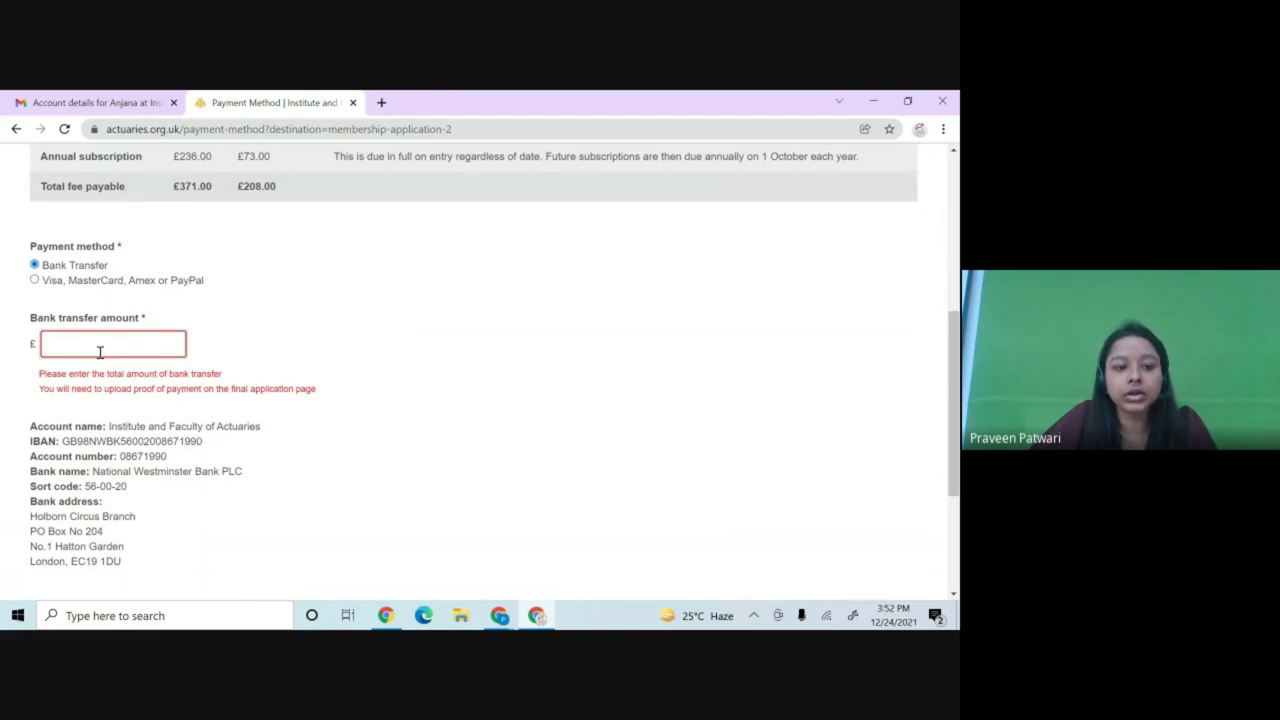
{"action": "scroll", "coordinate": [196, 345], "scroll_direction": "down", "scroll_amount": 2}
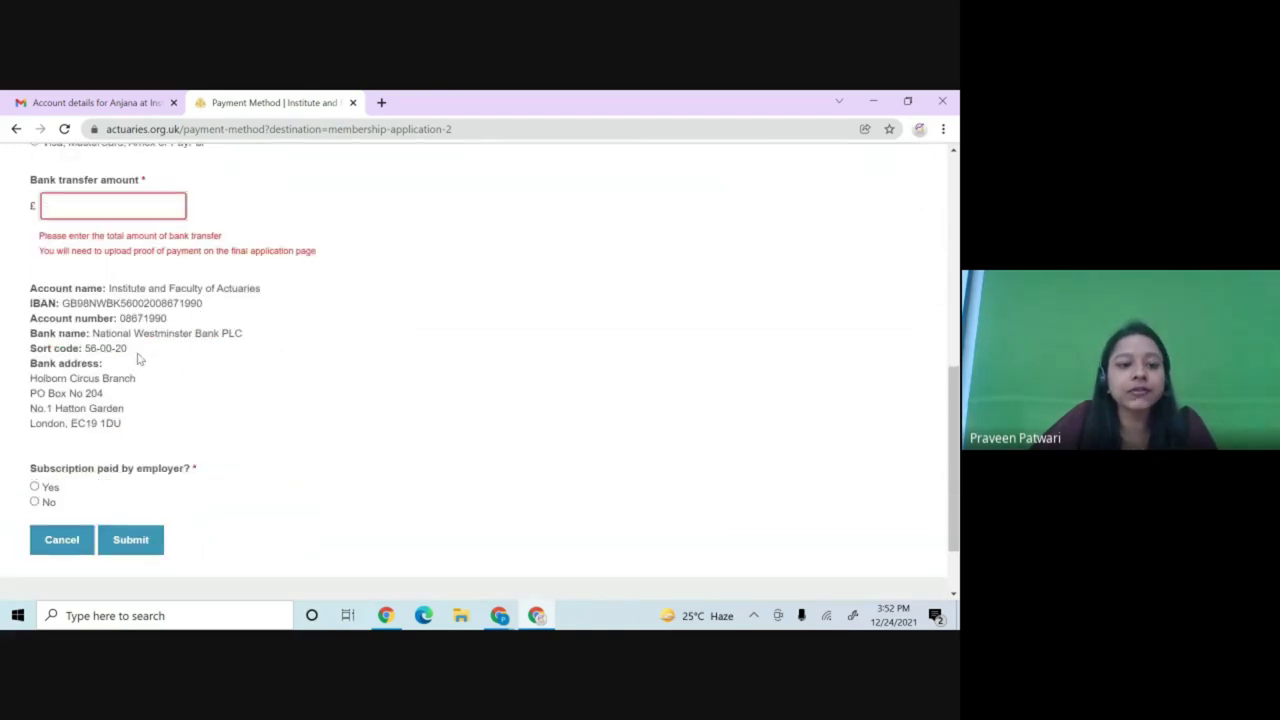
{"action": "scroll", "coordinate": [123, 420], "scroll_direction": "down", "scroll_amount": 2}
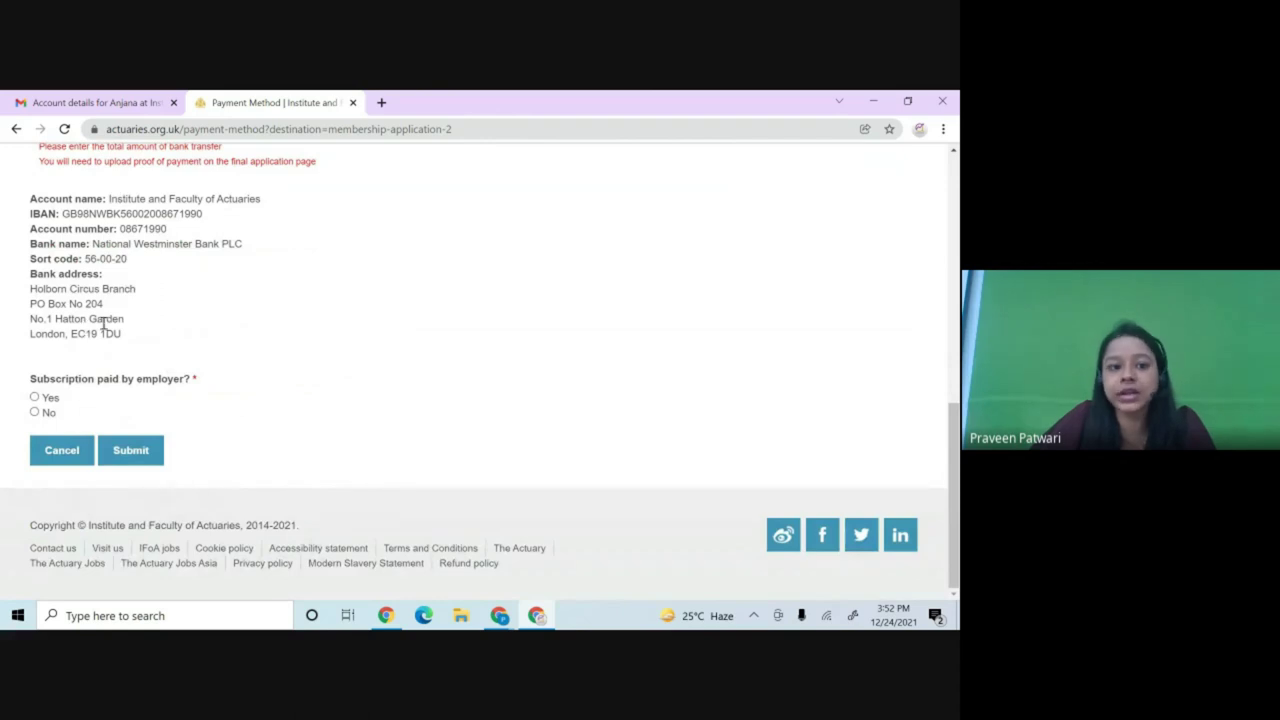
{"action": "scroll", "coordinate": [103, 322], "scroll_direction": "up", "scroll_amount": 1}
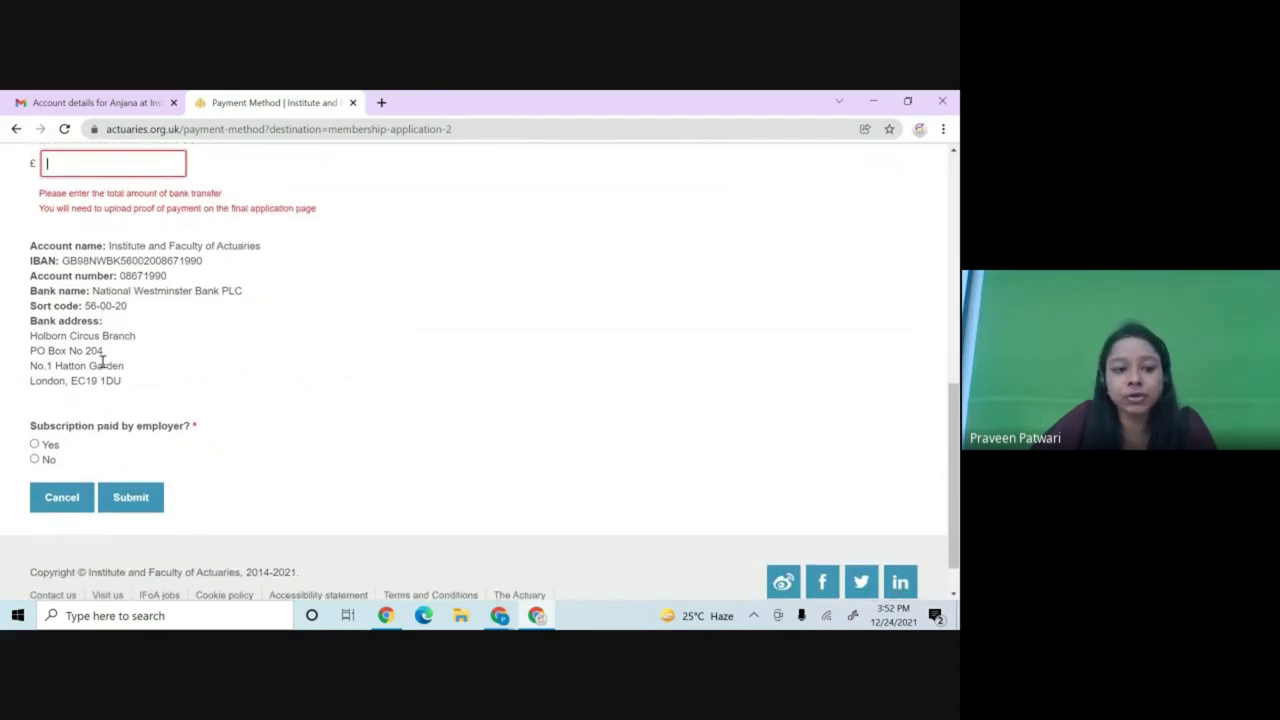
{"action": "scroll", "coordinate": [103, 362], "scroll_direction": "up", "scroll_amount": 5}
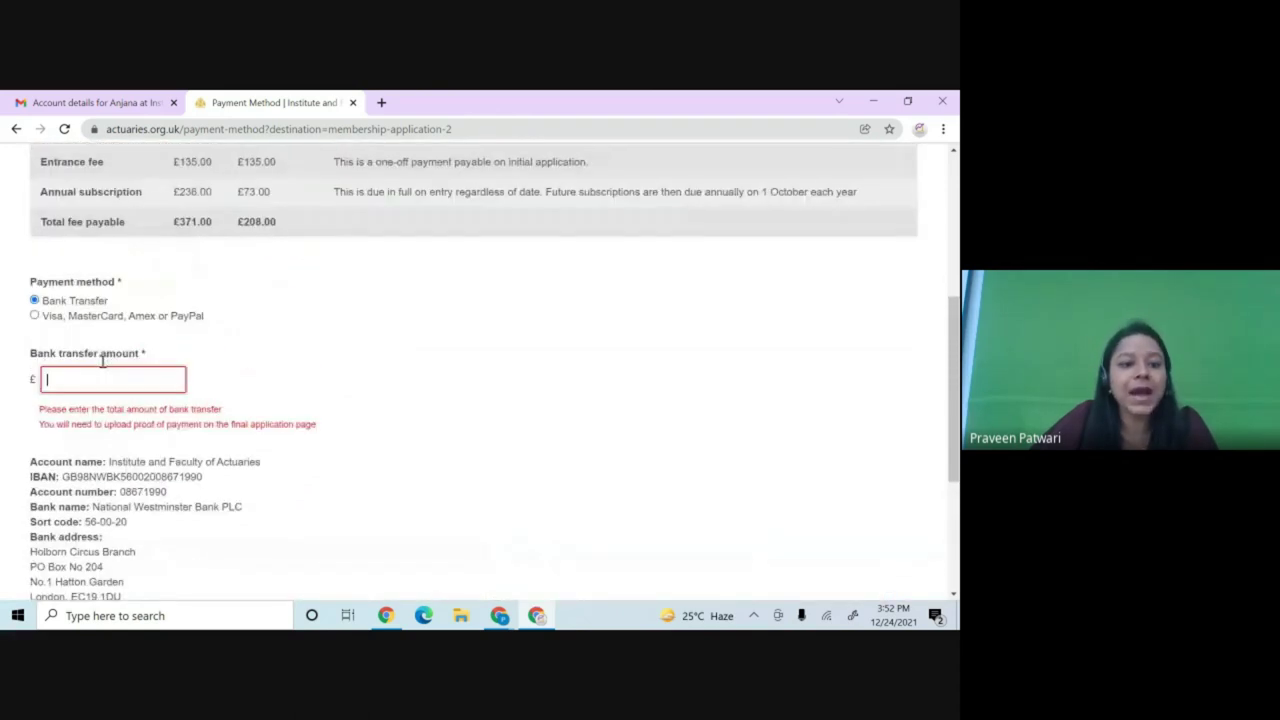
{"action": "type", "text": "208"}
Step: Answer No to 'Subscription paid by employer?' and submit the payment details
{"action": "scroll", "coordinate": [279, 234], "scroll_direction": "down", "scroll_amount": 1}
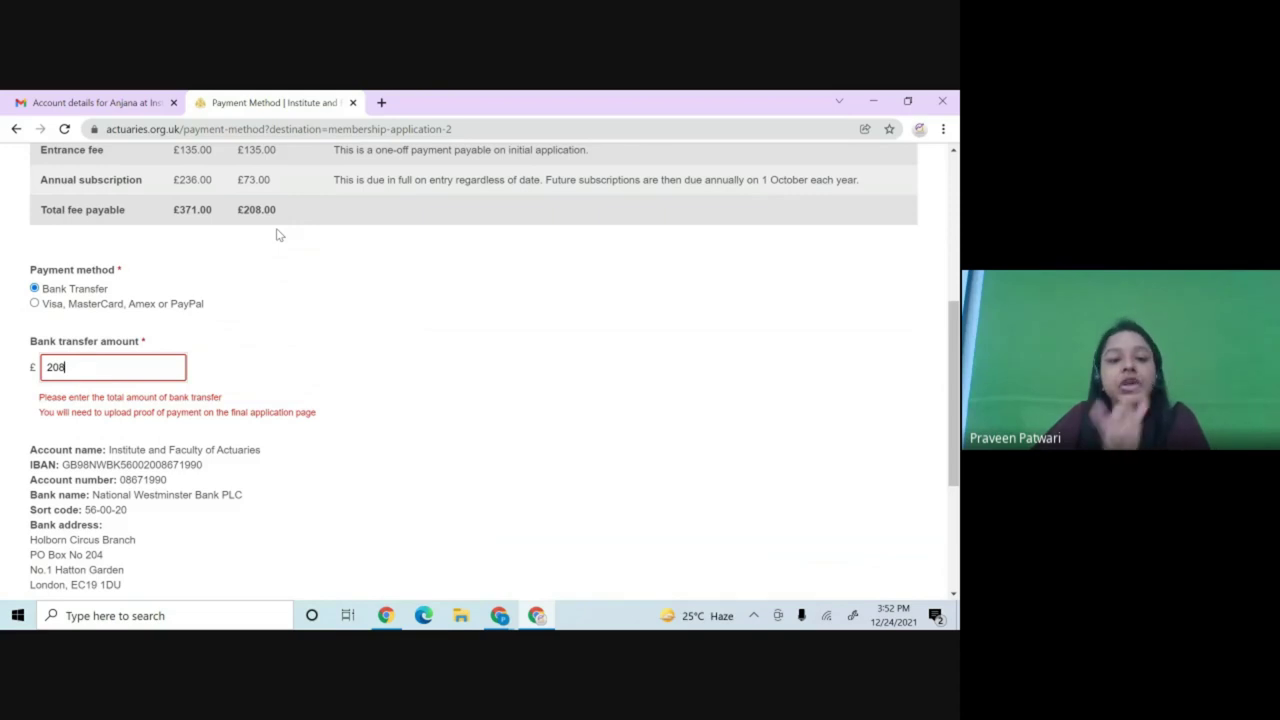
{"action": "scroll", "coordinate": [279, 234], "scroll_direction": "down", "scroll_amount": 5}
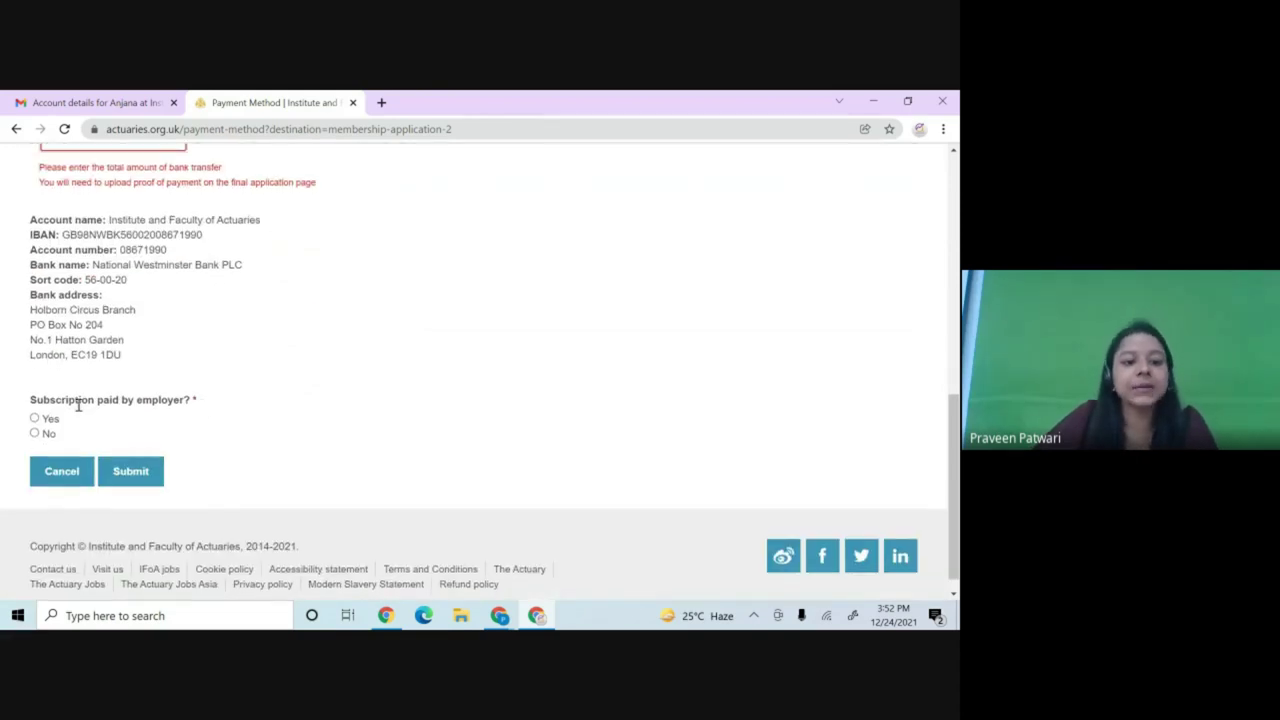
{"action": "left_click", "coordinate": [35, 432]}
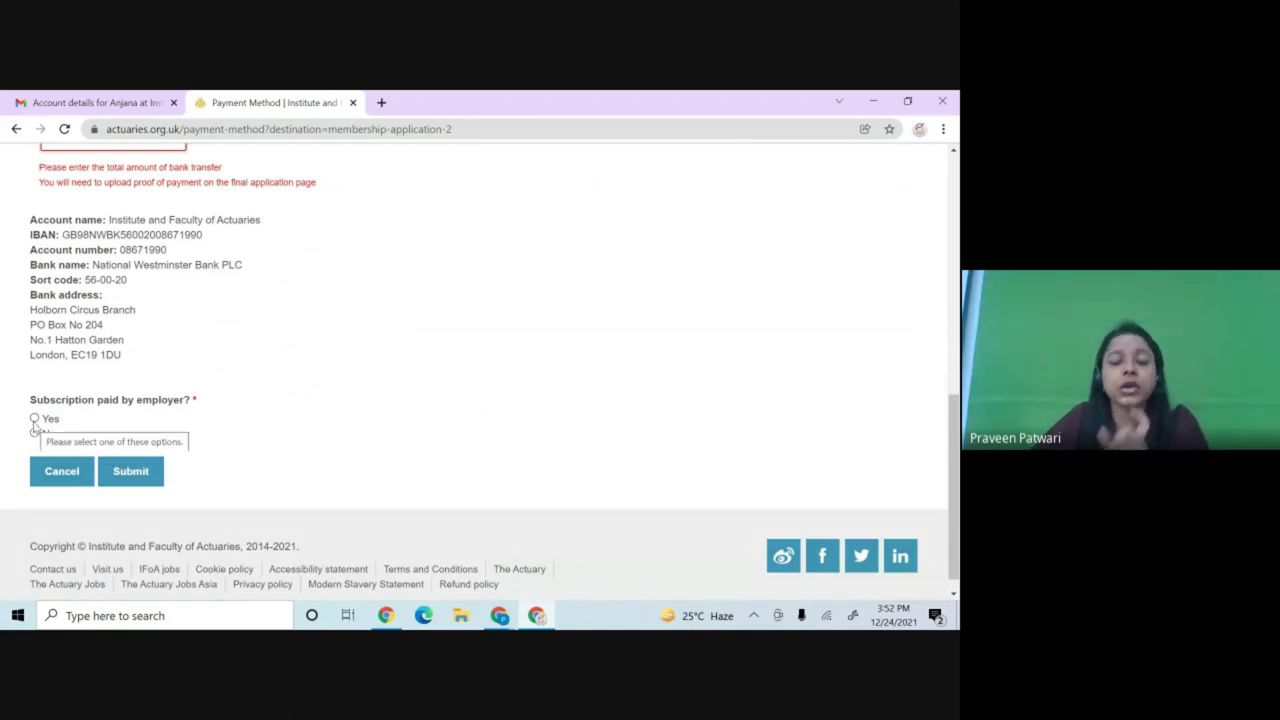
{"action": "left_click", "coordinate": [35, 432]}
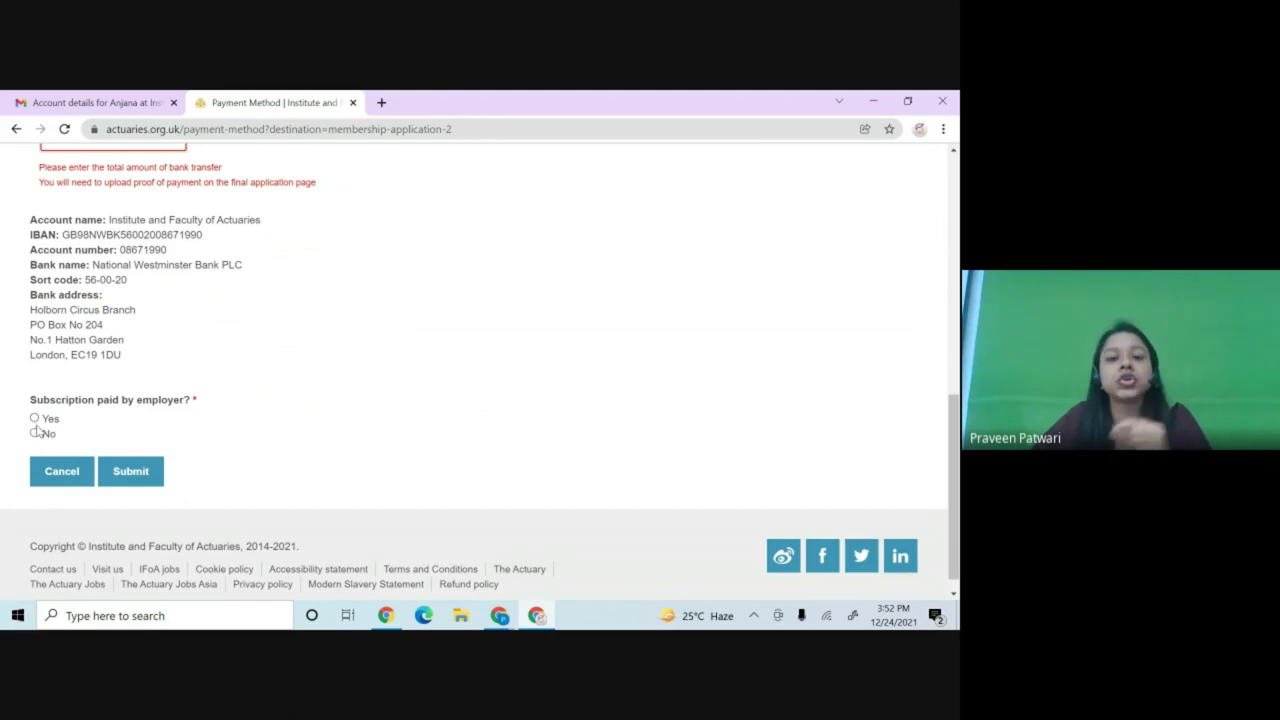
{"action": "left_click", "coordinate": [35, 433]}
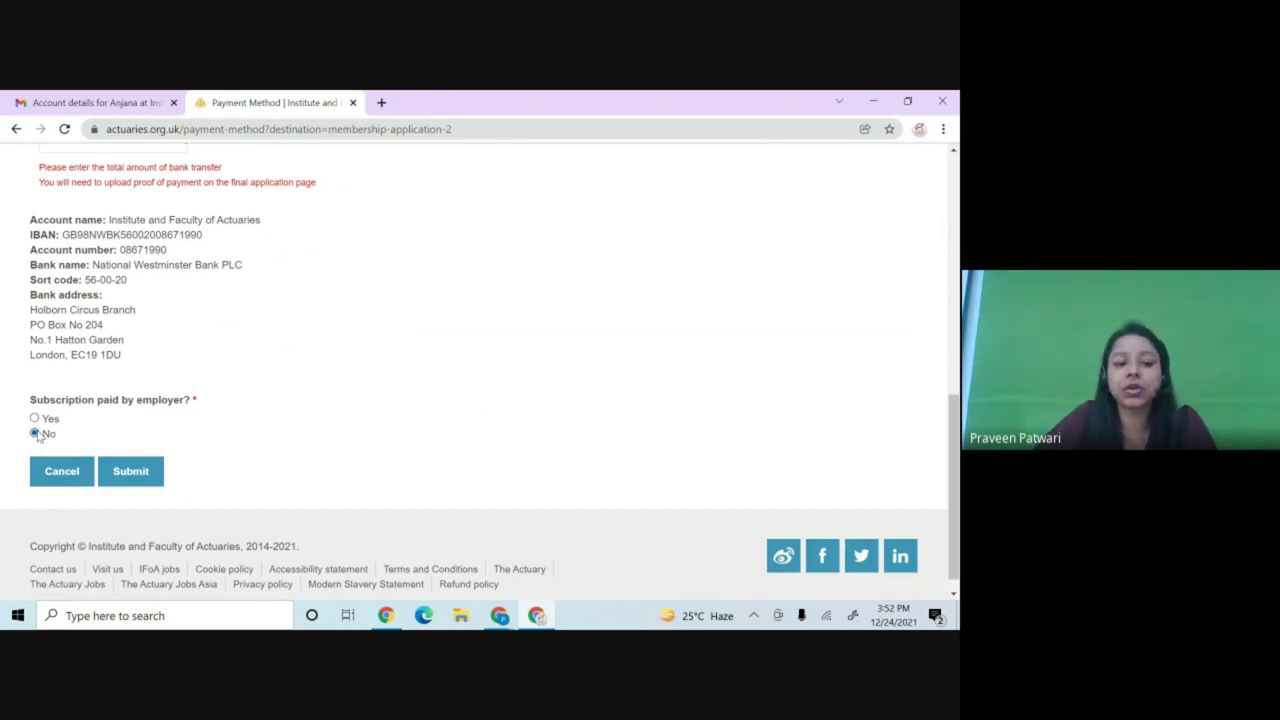
{"action": "left_click", "coordinate": [112, 471]}
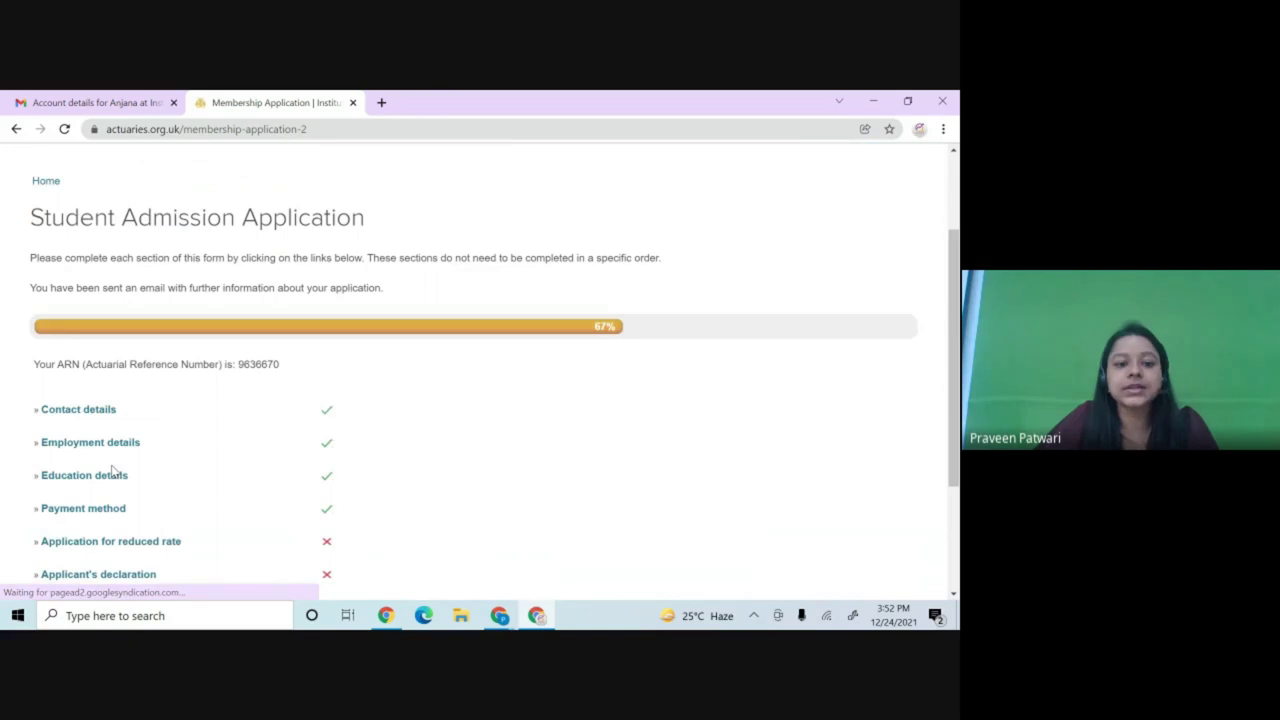
Step: Go to the Application for reduced rate section and choose Yes to apply for the reduced rate
{"action": "scroll", "coordinate": [113, 471], "scroll_direction": "down", "scroll_amount": 2}
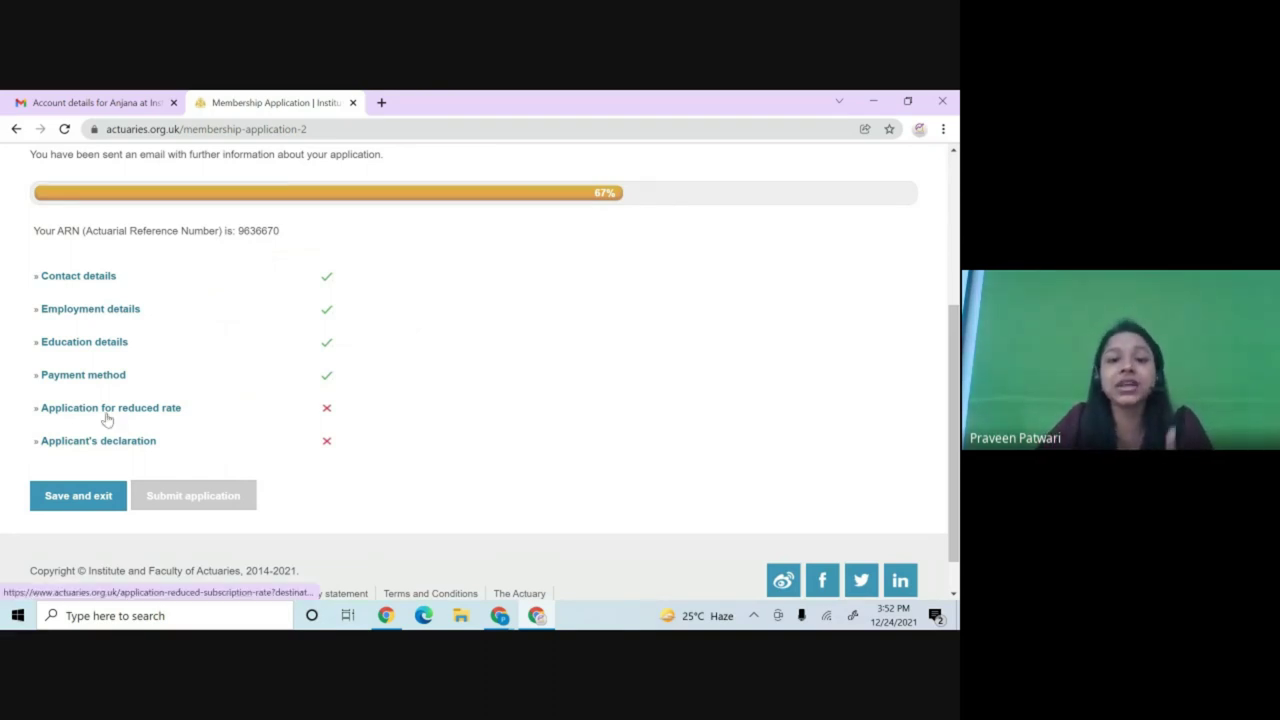
{"action": "left_click", "coordinate": [99, 418]}
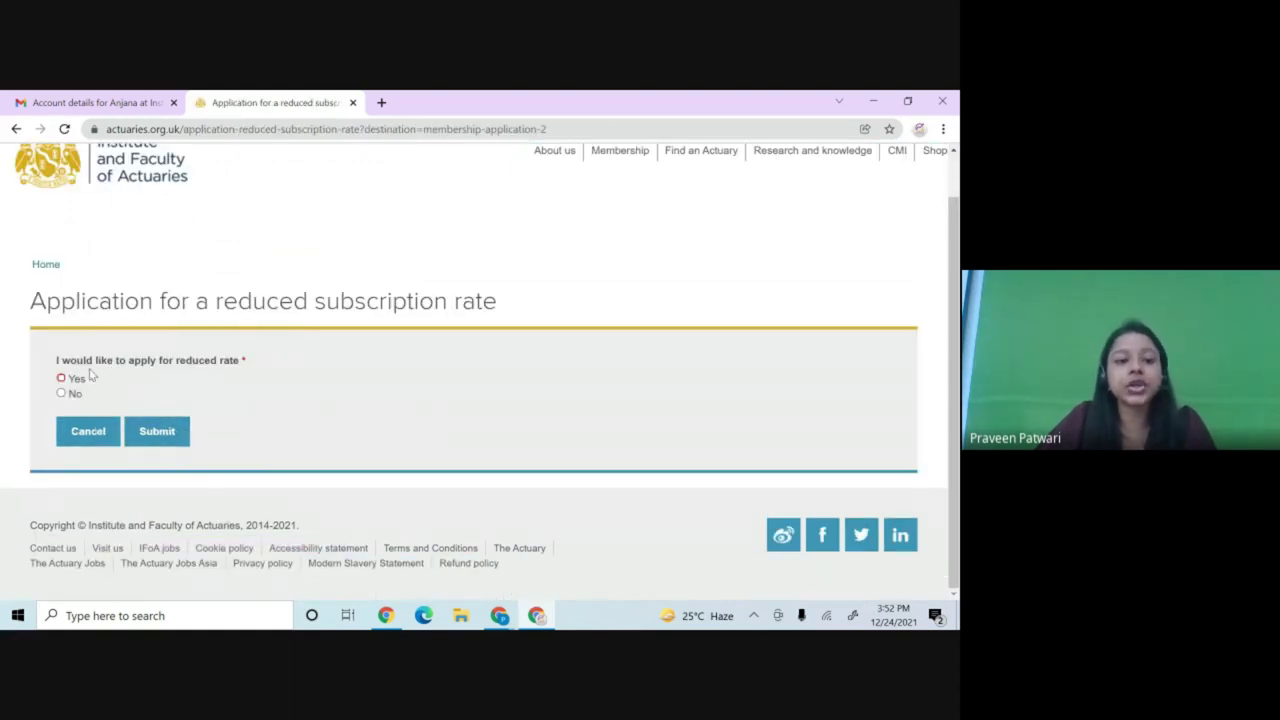
{"action": "left_click", "coordinate": [61, 378]}
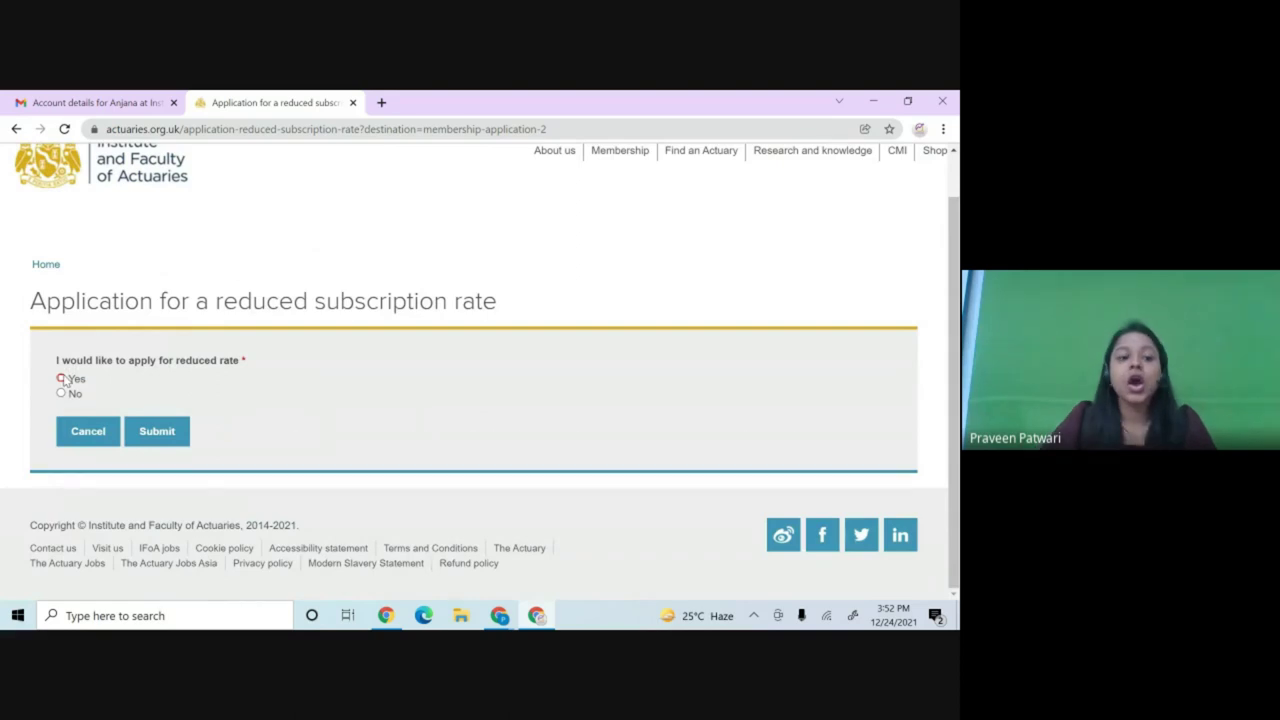
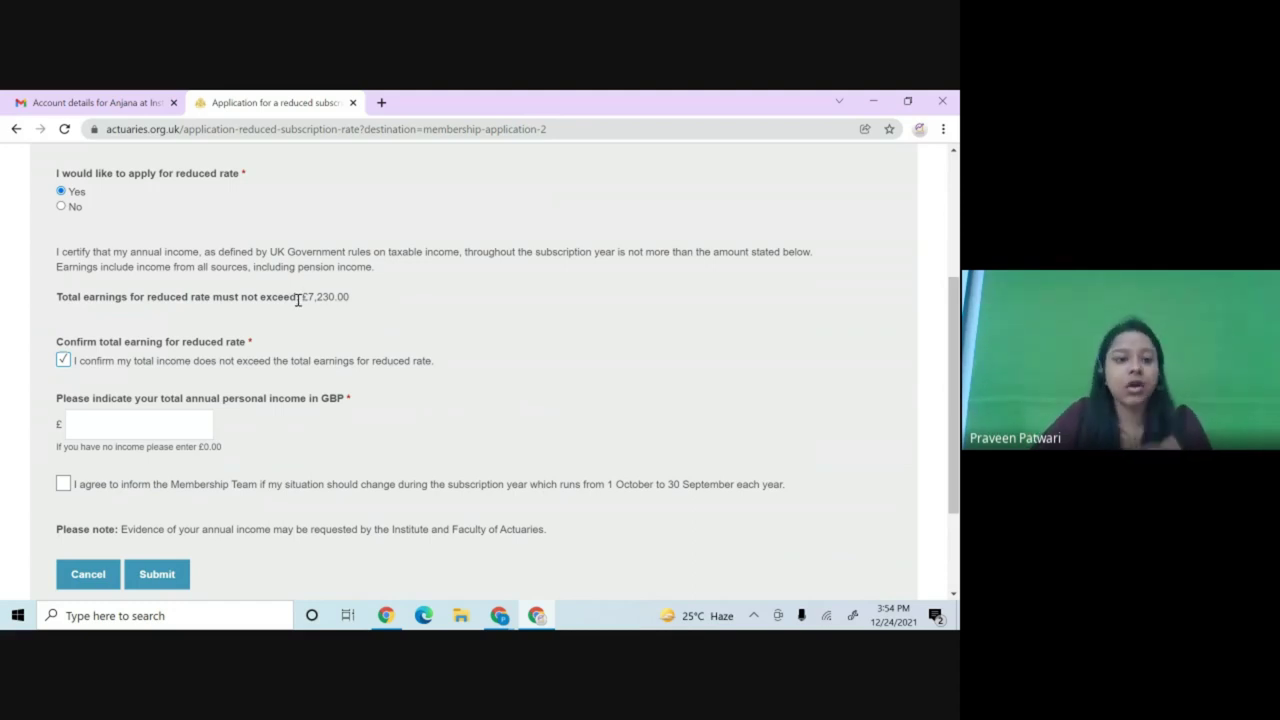
Step: Enter annual personal income 0, tick the pledge to inform the Membership Team, and submit the form
{"action": "left_click", "coordinate": [164, 434]}
{"action": "type", "text": "0"}
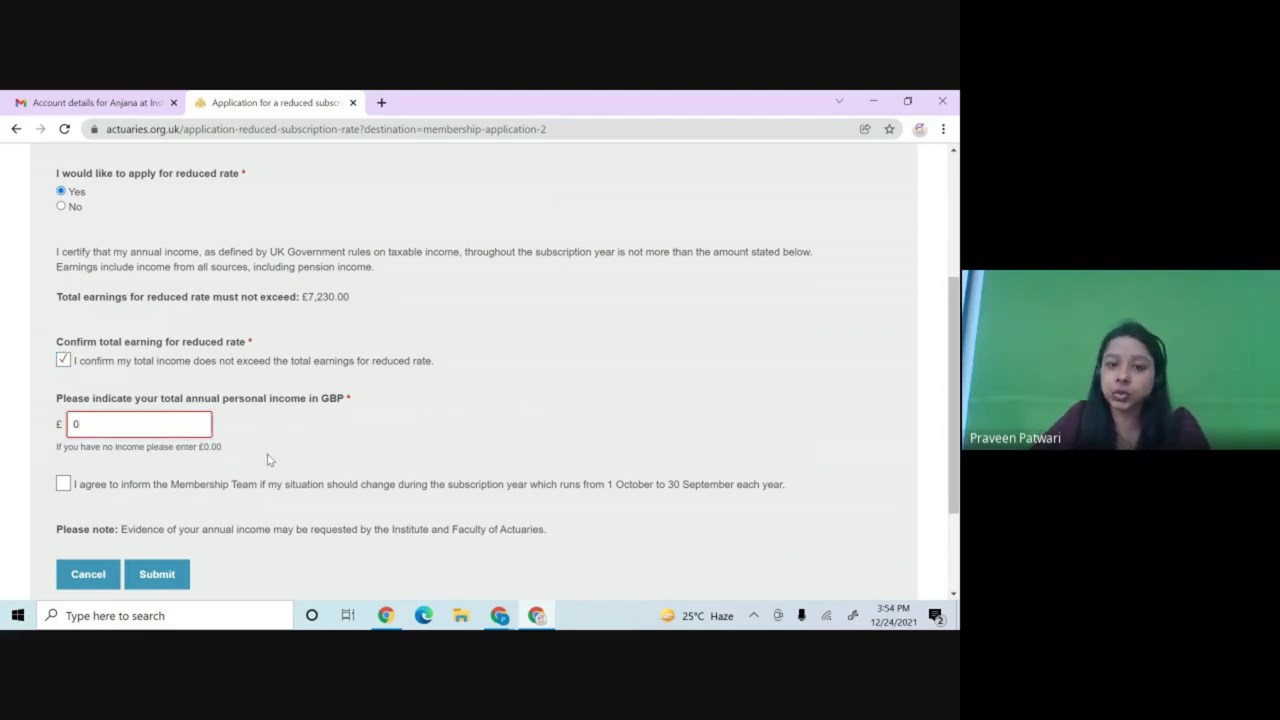
{"action": "scroll", "coordinate": [268, 460], "scroll_direction": "down", "scroll_amount": 1}
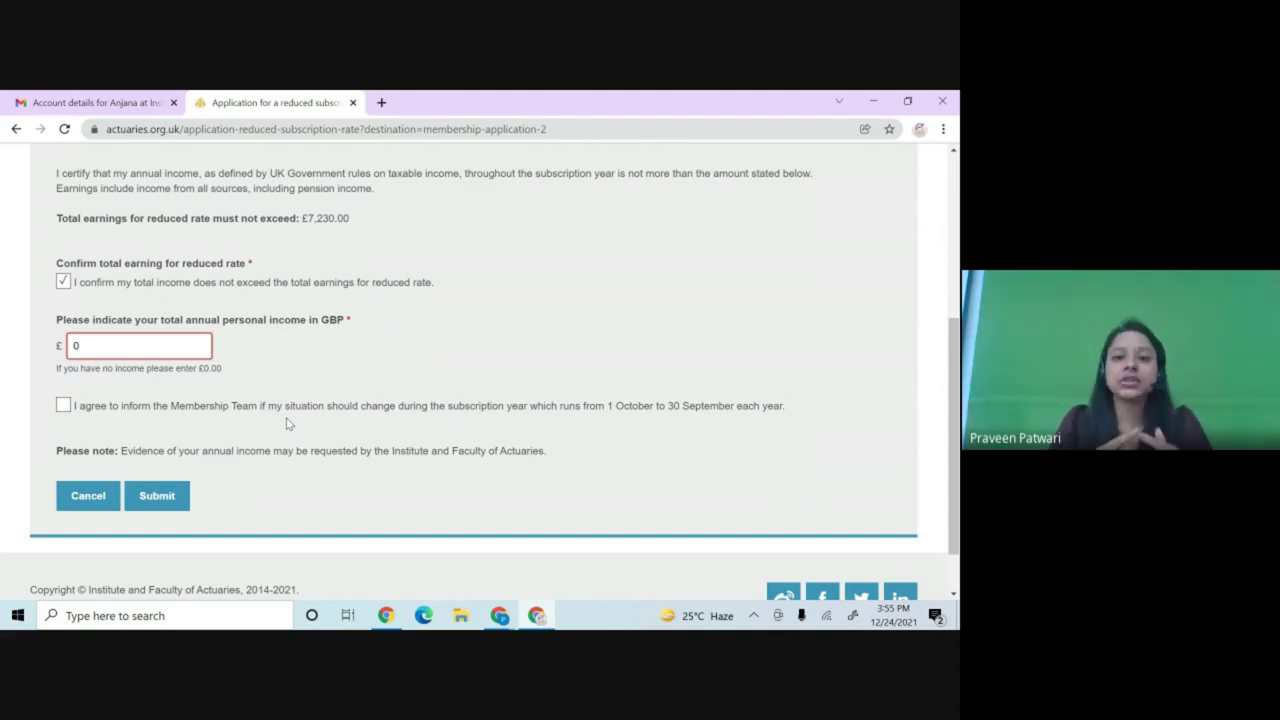
{"action": "scroll", "coordinate": [287, 424], "scroll_direction": "up", "scroll_amount": 3}
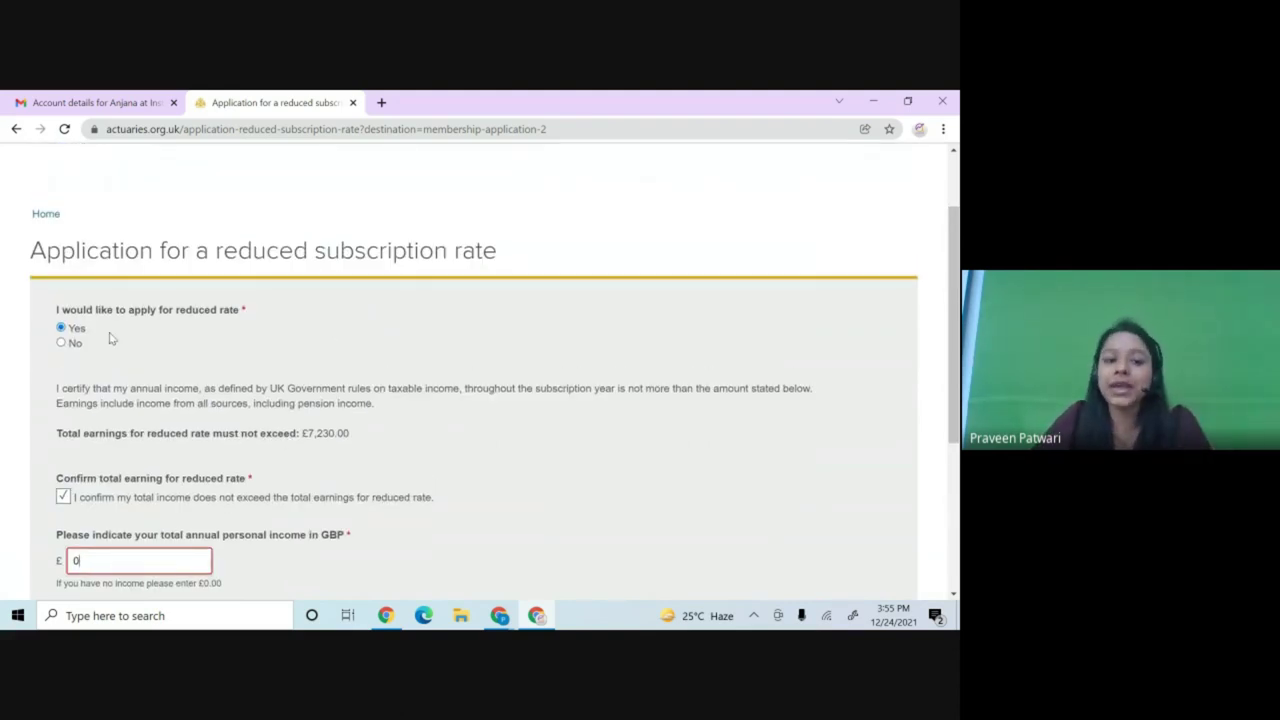
{"action": "scroll", "coordinate": [112, 338], "scroll_direction": "down", "scroll_amount": 1}
{"action": "scroll", "coordinate": [110, 338], "scroll_direction": "down", "scroll_amount": 2}
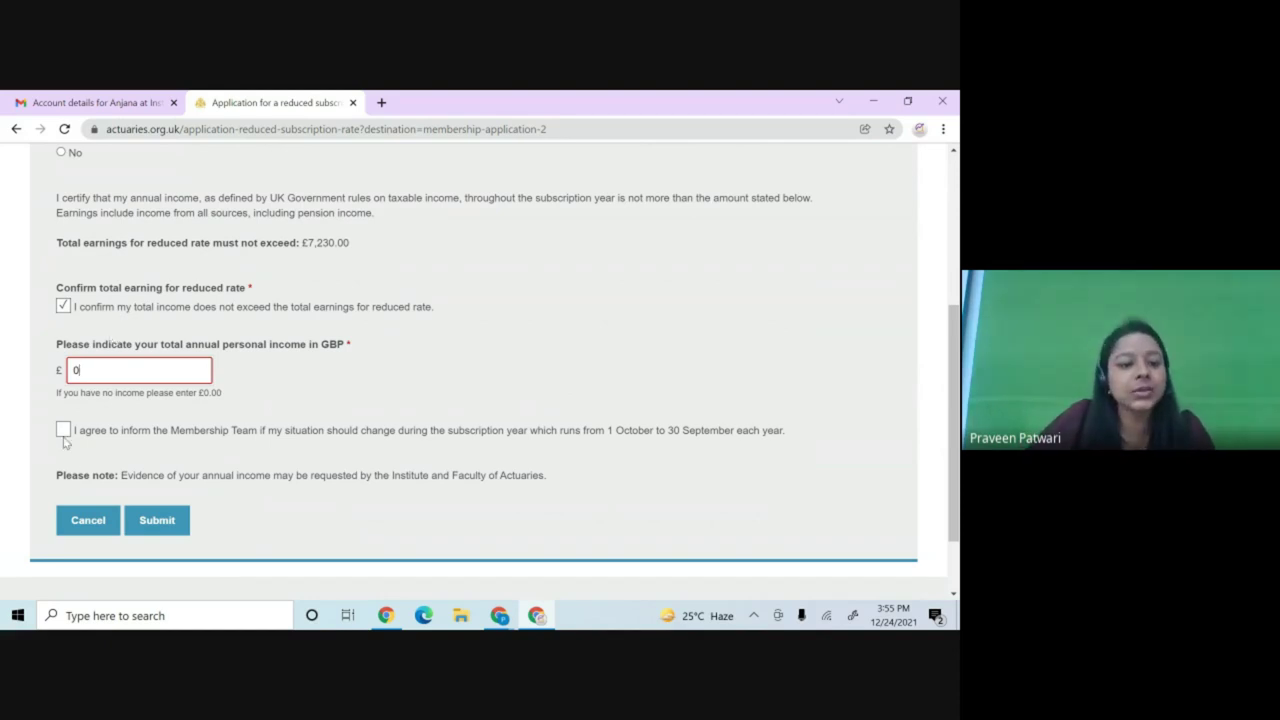
{"action": "left_click", "coordinate": [63, 431]}
{"action": "left_click", "coordinate": [158, 528]}
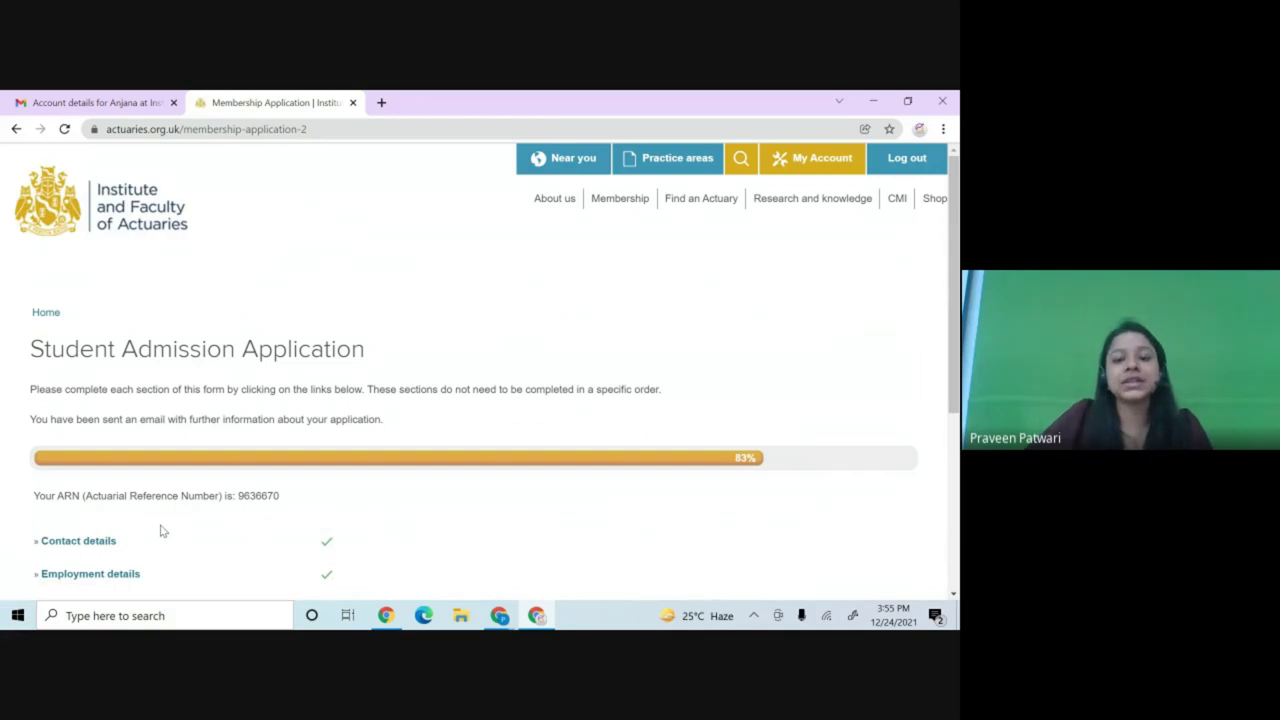
Step: Open the Applicant's declaration and read through its misconduct, regulatory framework and Terms and Conditions sections
{"action": "scroll", "coordinate": [162, 530], "scroll_direction": "down", "scroll_amount": 5}
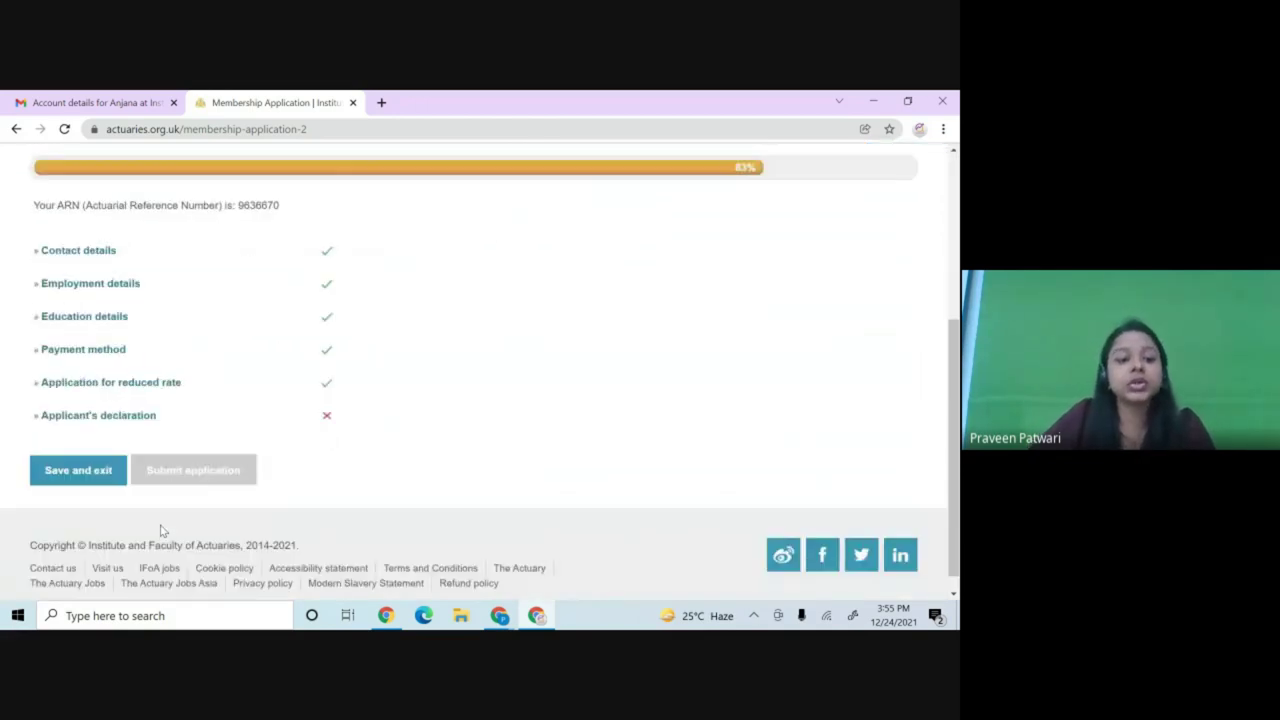
{"action": "left_click", "coordinate": [110, 420]}
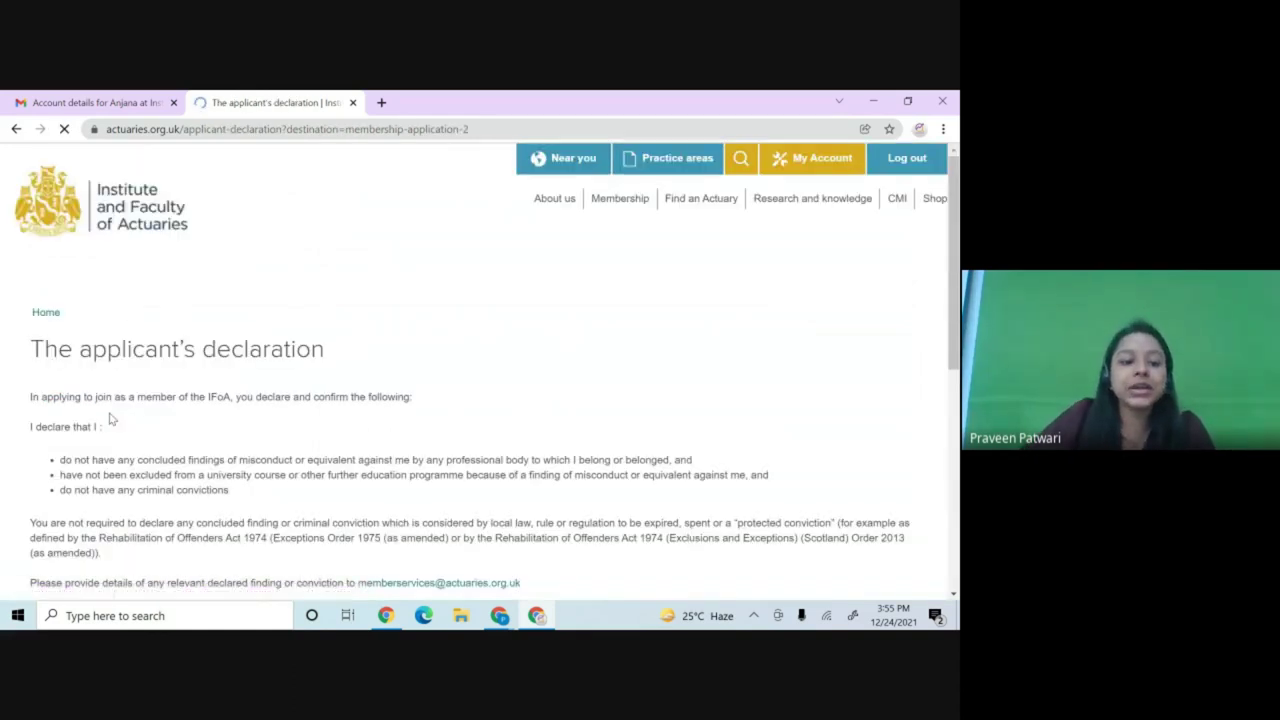
{"action": "scroll", "coordinate": [110, 420], "scroll_direction": "down", "scroll_amount": 5}
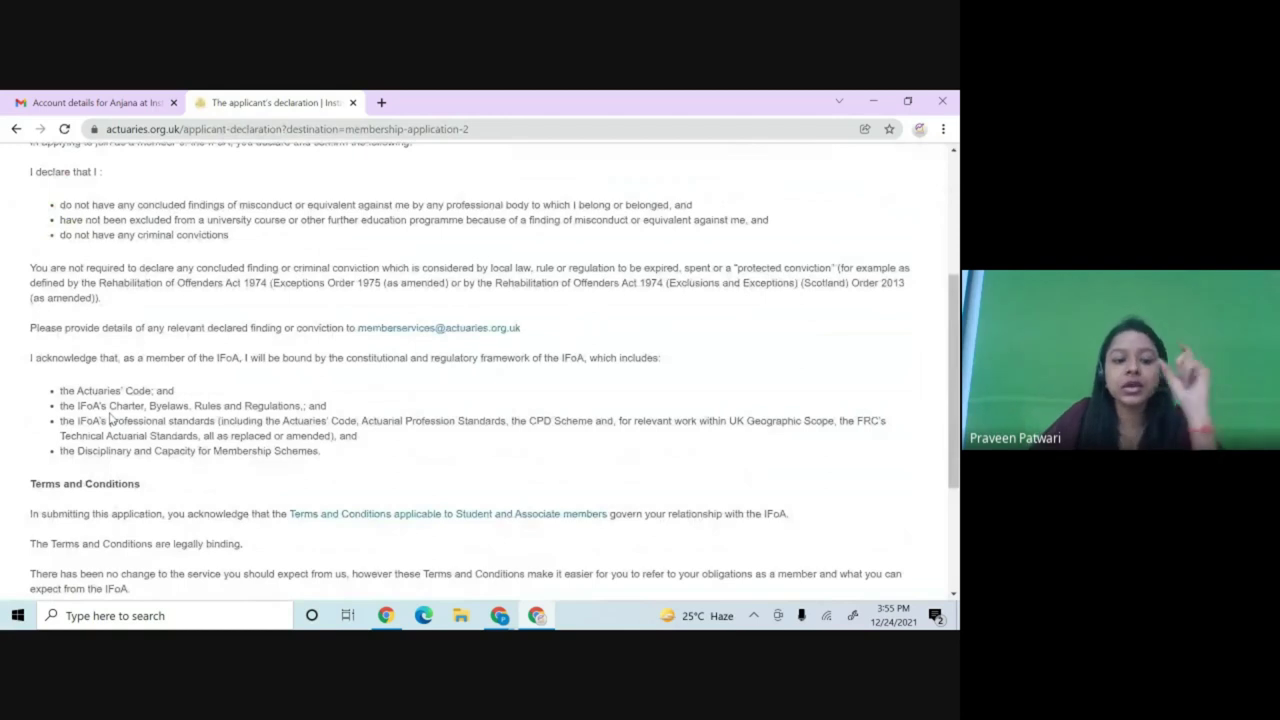
{"action": "scroll", "coordinate": [110, 420], "scroll_direction": "down", "scroll_amount": 4}
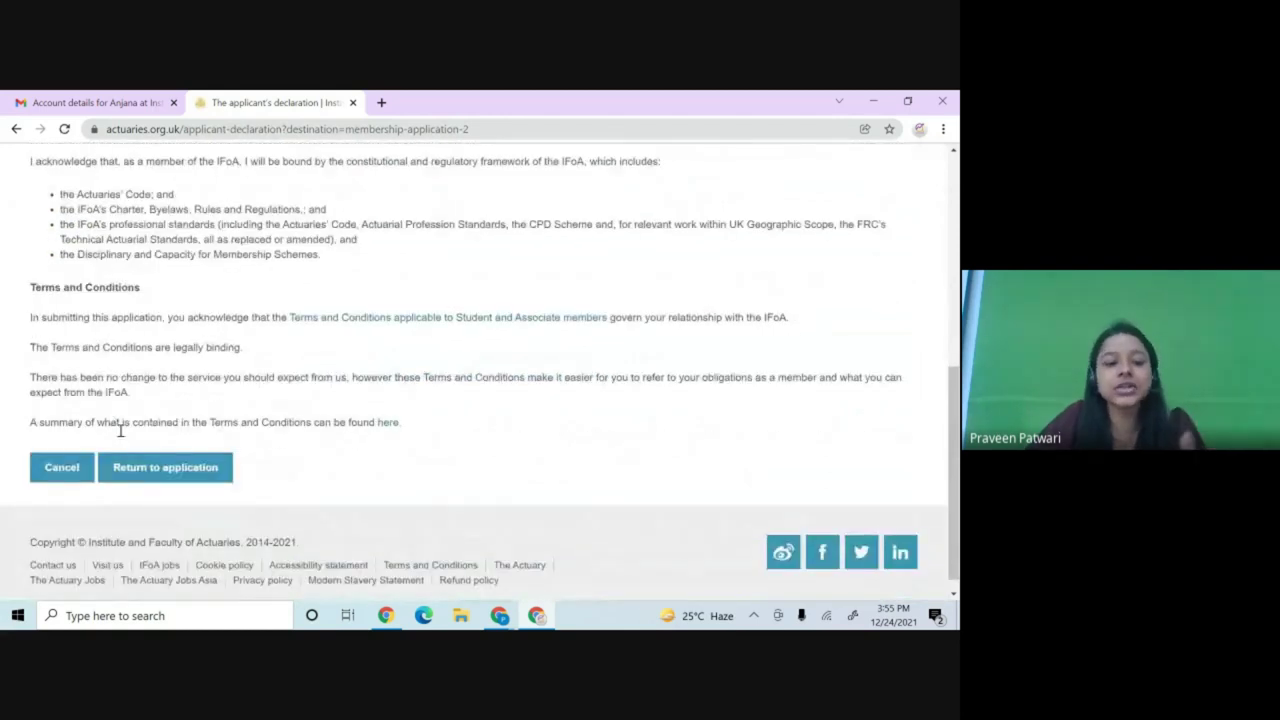
{"action": "scroll", "coordinate": [95, 425], "scroll_direction": "up", "scroll_amount": 6}
{"action": "scroll", "coordinate": [95, 428], "scroll_direction": "up", "scroll_amount": 1}
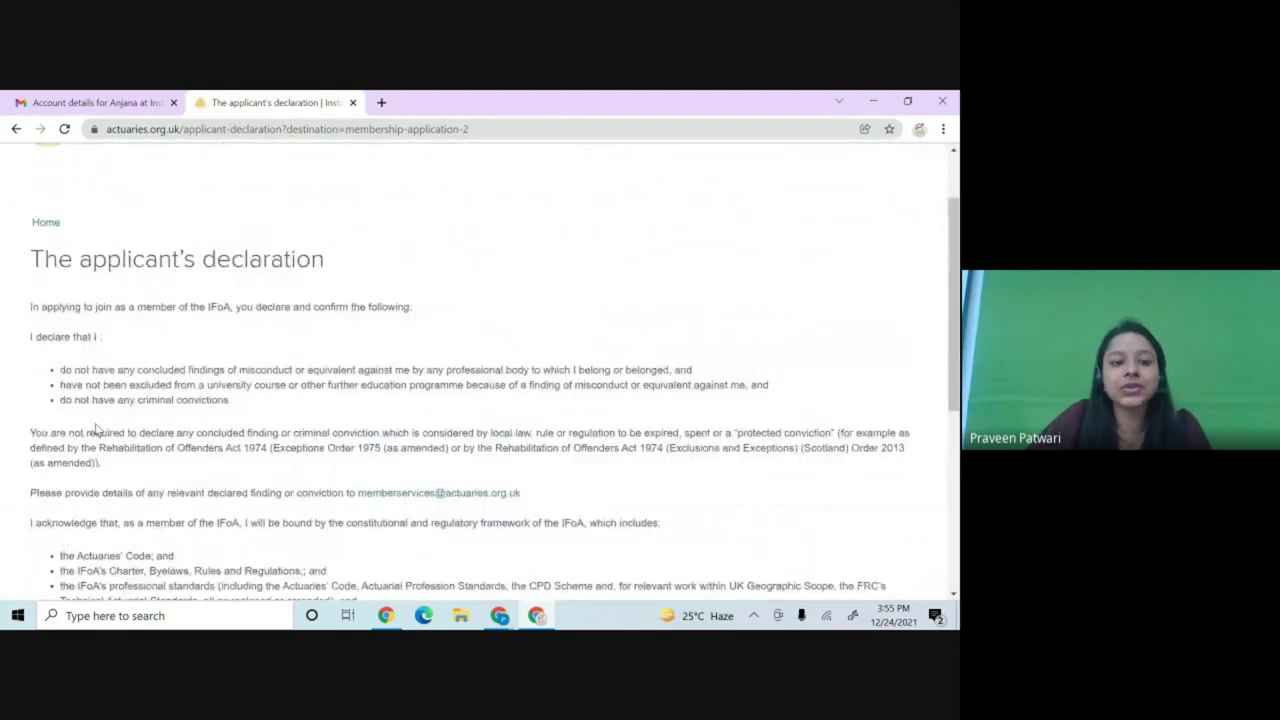
{"action": "scroll", "coordinate": [95, 426], "scroll_direction": "down", "scroll_amount": 2}
{"action": "scroll", "coordinate": [95, 425], "scroll_direction": "down", "scroll_amount": 1}
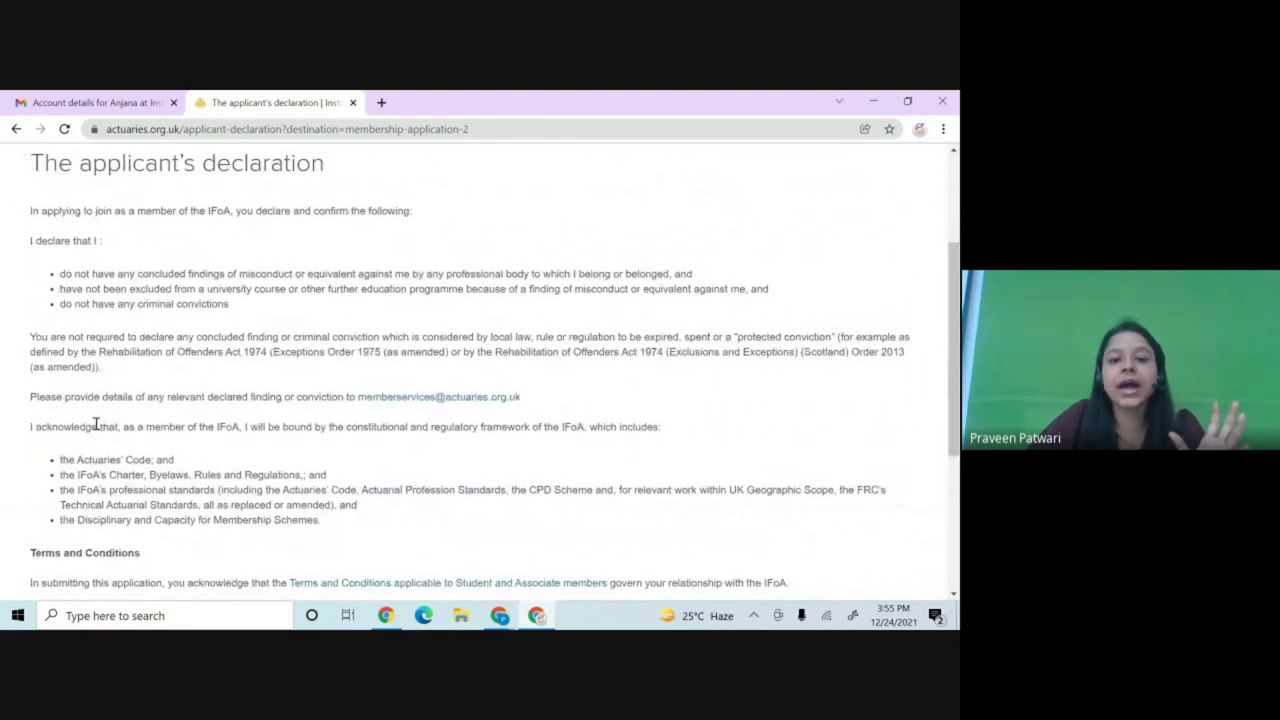
{"action": "scroll", "coordinate": [254, 425], "scroll_direction": "down", "scroll_amount": 3}
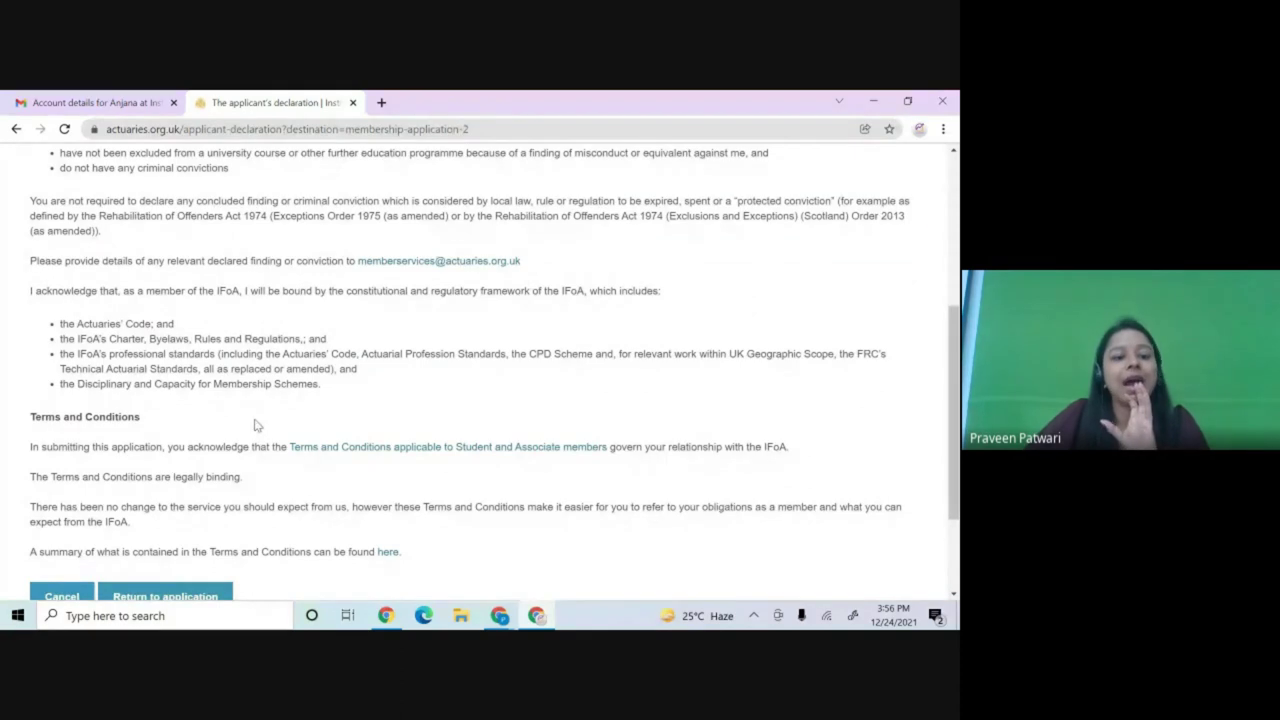
{"action": "scroll", "coordinate": [254, 425], "scroll_direction": "down", "scroll_amount": 2}
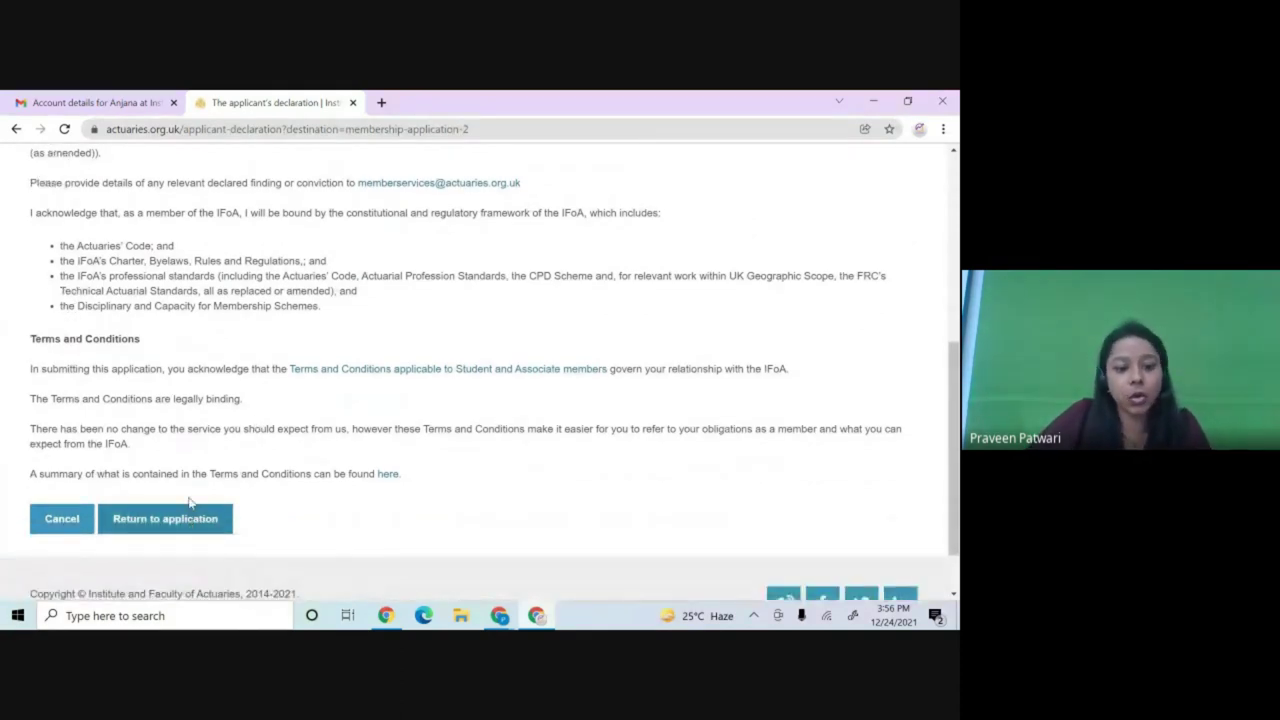
{"action": "scroll", "coordinate": [210, 490], "scroll_direction": "down", "scroll_amount": 1}
{"action": "scroll", "coordinate": [210, 490], "scroll_direction": "down", "scroll_amount": 1}
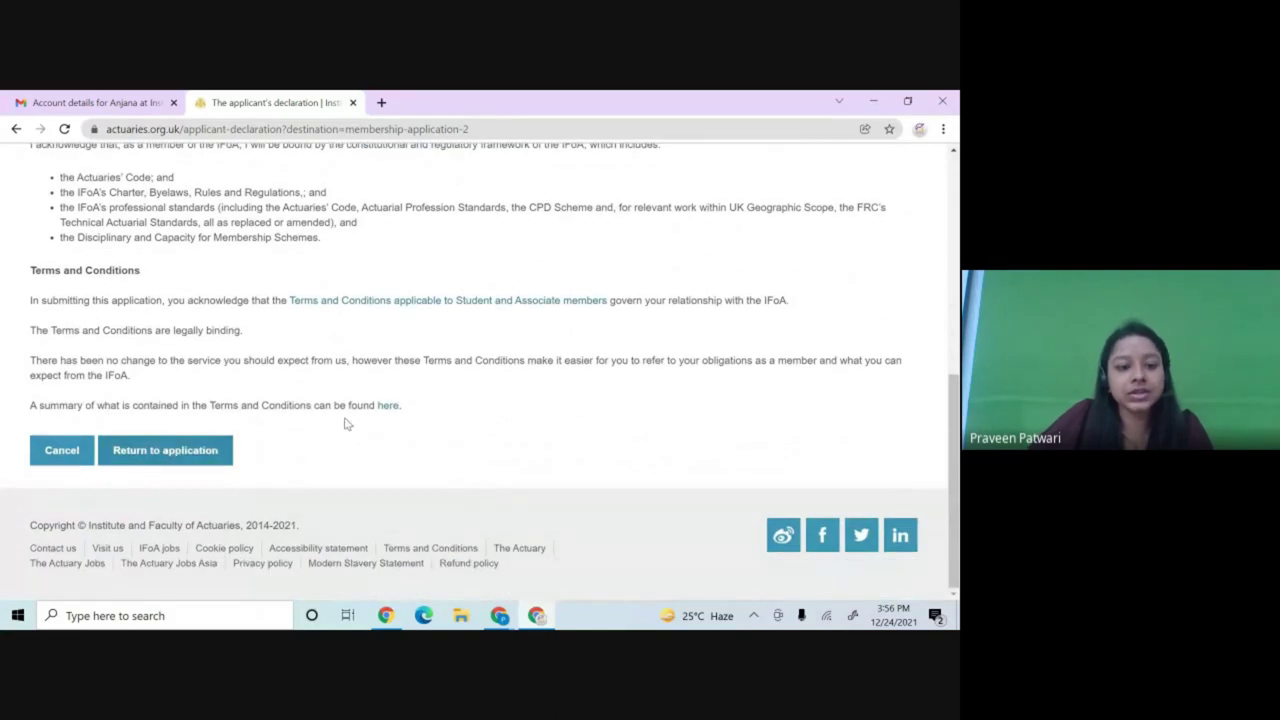
Step: Accept the declaration to bring the application to 100%, then skim the student membership guidance window
{"action": "left_click", "coordinate": [181, 457]}
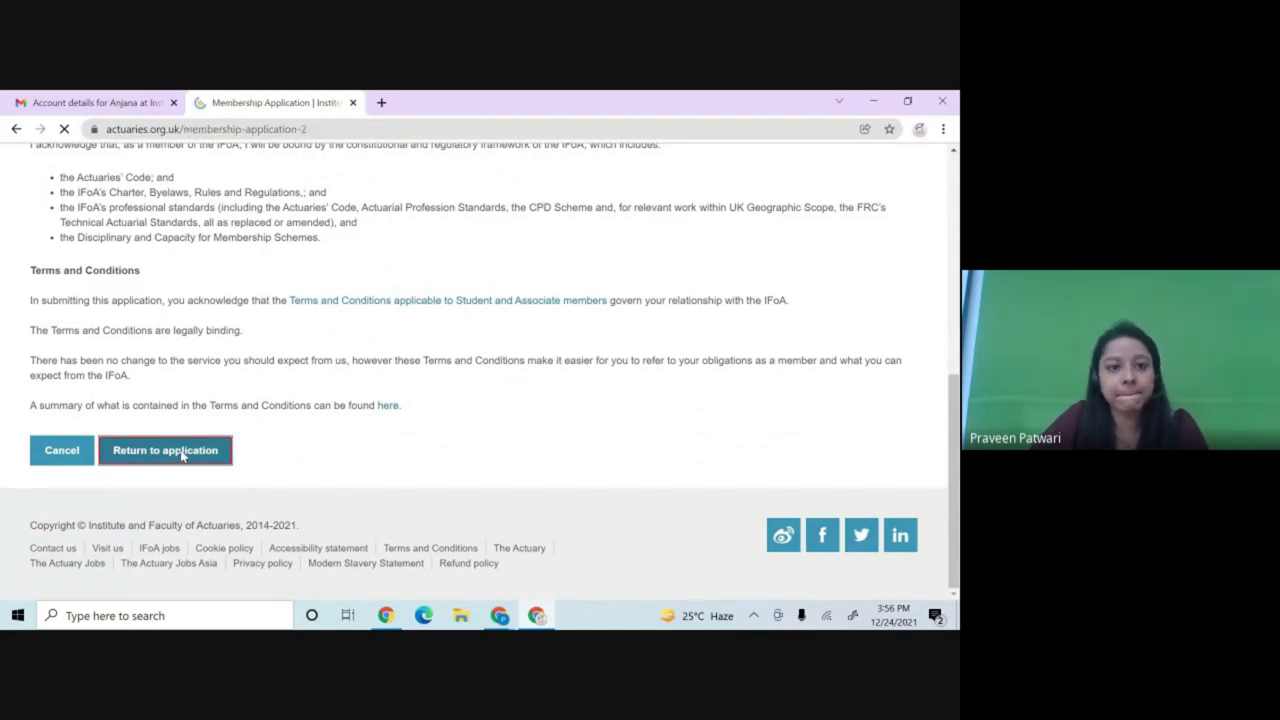
{"action": "scroll", "coordinate": [385, 493], "scroll_direction": "down", "scroll_amount": 3}
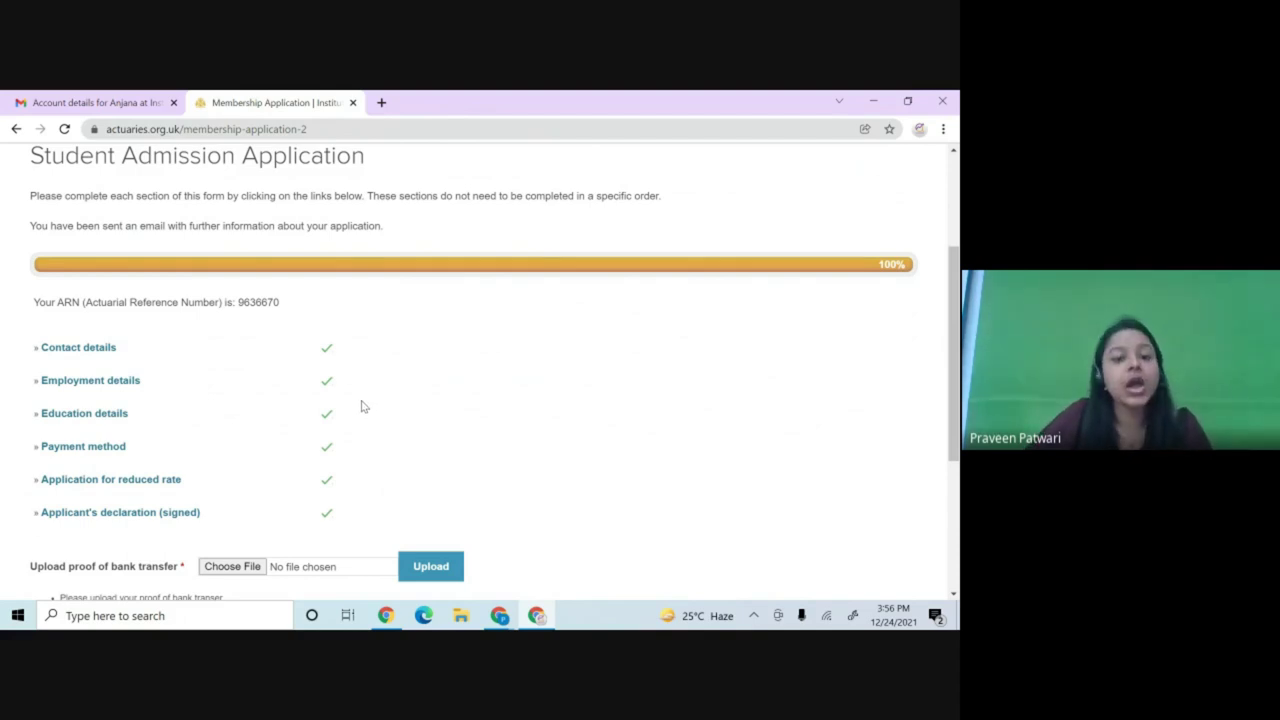
{"action": "key", "text": "alt+Tab"}
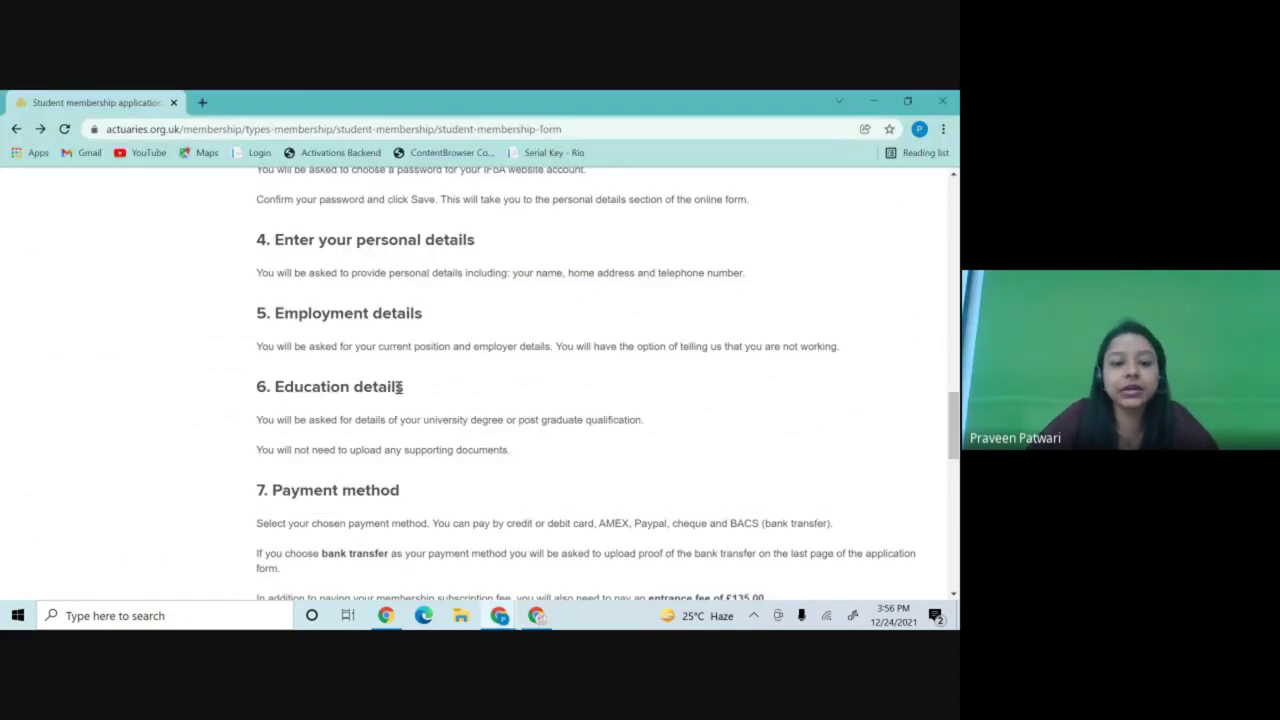
{"action": "scroll", "coordinate": [398, 392], "scroll_direction": "down", "scroll_amount": 3}
{"action": "scroll", "coordinate": [398, 392], "scroll_direction": "down", "scroll_amount": 3}
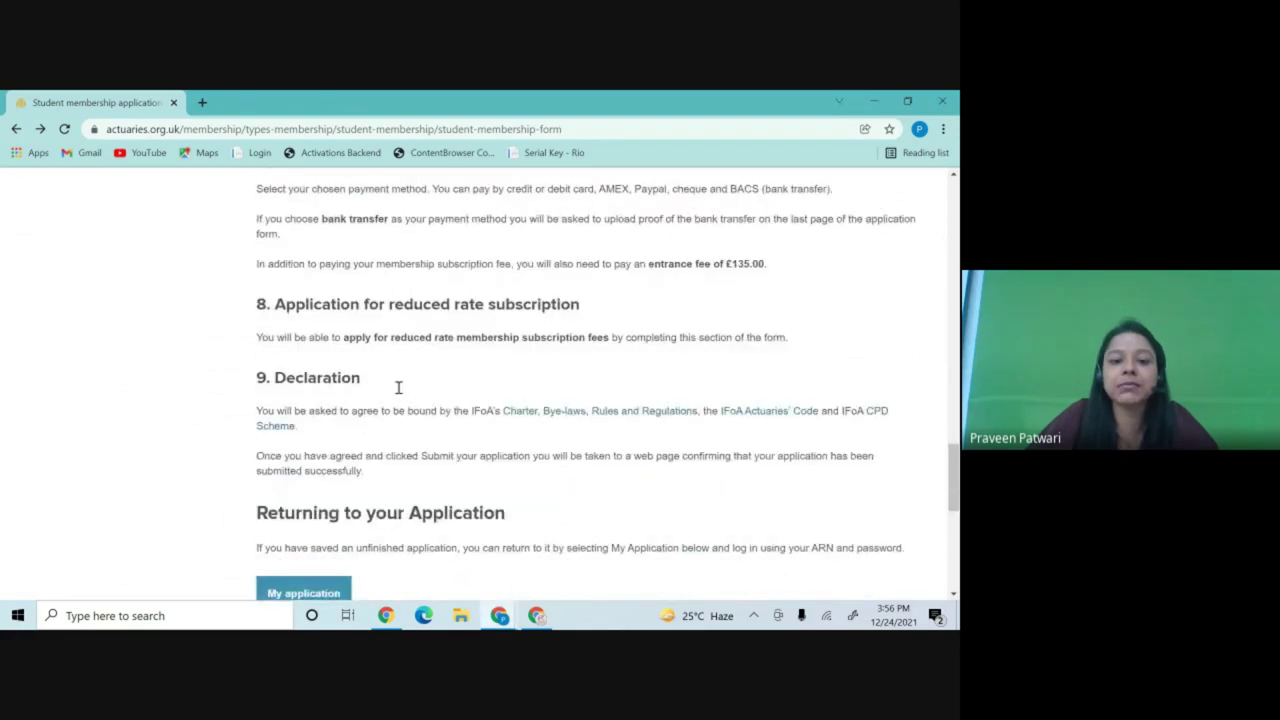
{"action": "scroll", "coordinate": [470, 298], "scroll_direction": "down", "scroll_amount": 1}
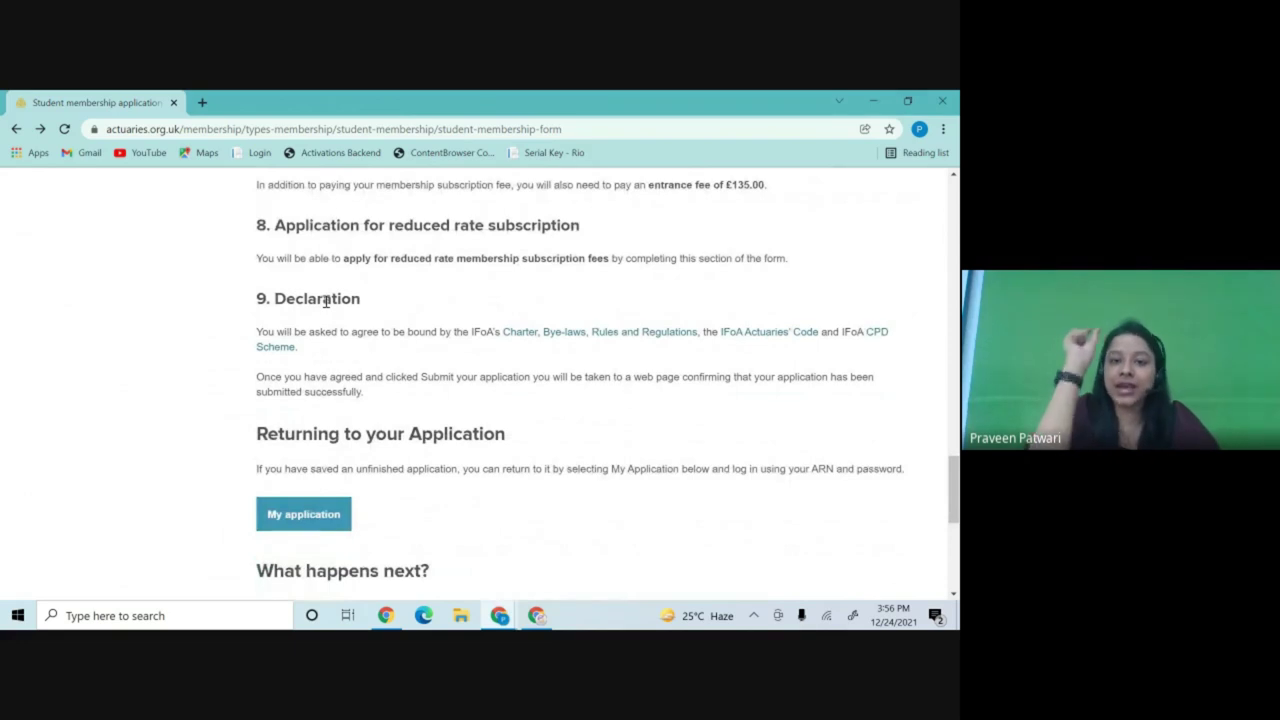
{"action": "key", "text": "alt+Tab"}
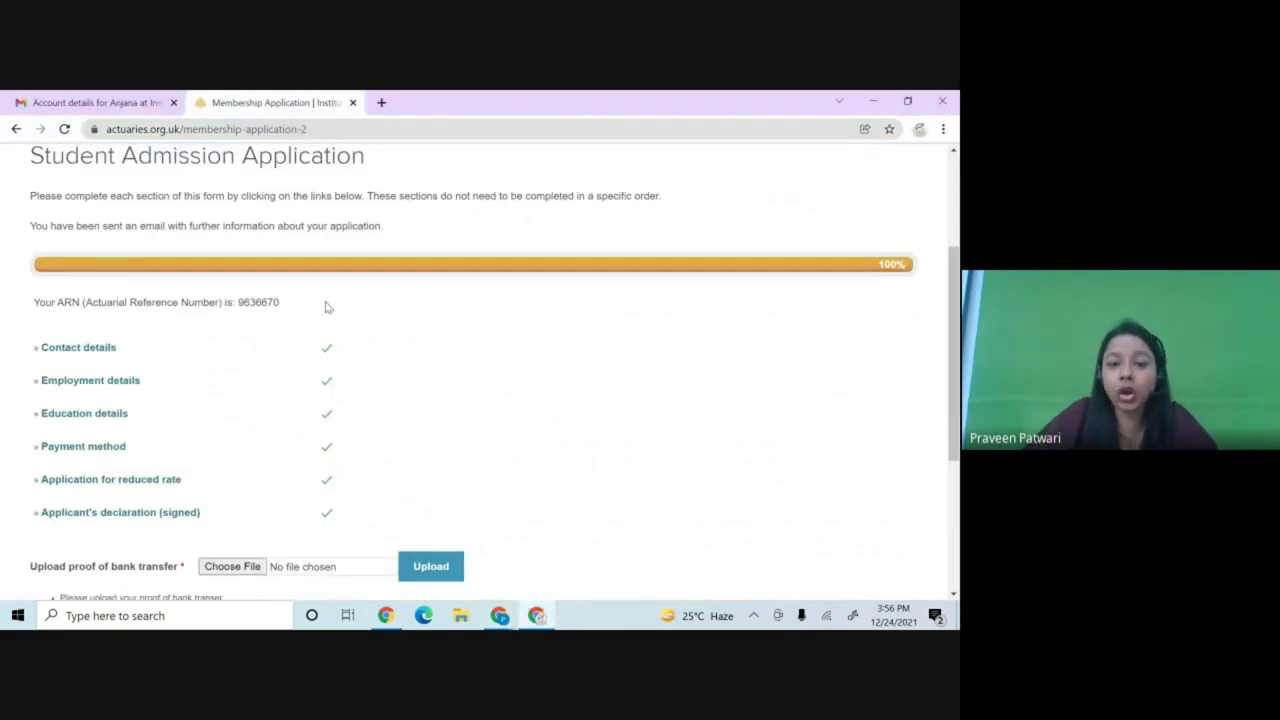
Step: Scroll the guidance page to the section on returning to a saved application via My application
{"action": "scroll", "coordinate": [325, 307], "scroll_direction": "down", "scroll_amount": 1}
{"action": "scroll", "coordinate": [325, 301], "scroll_direction": "down", "scroll_amount": 2}
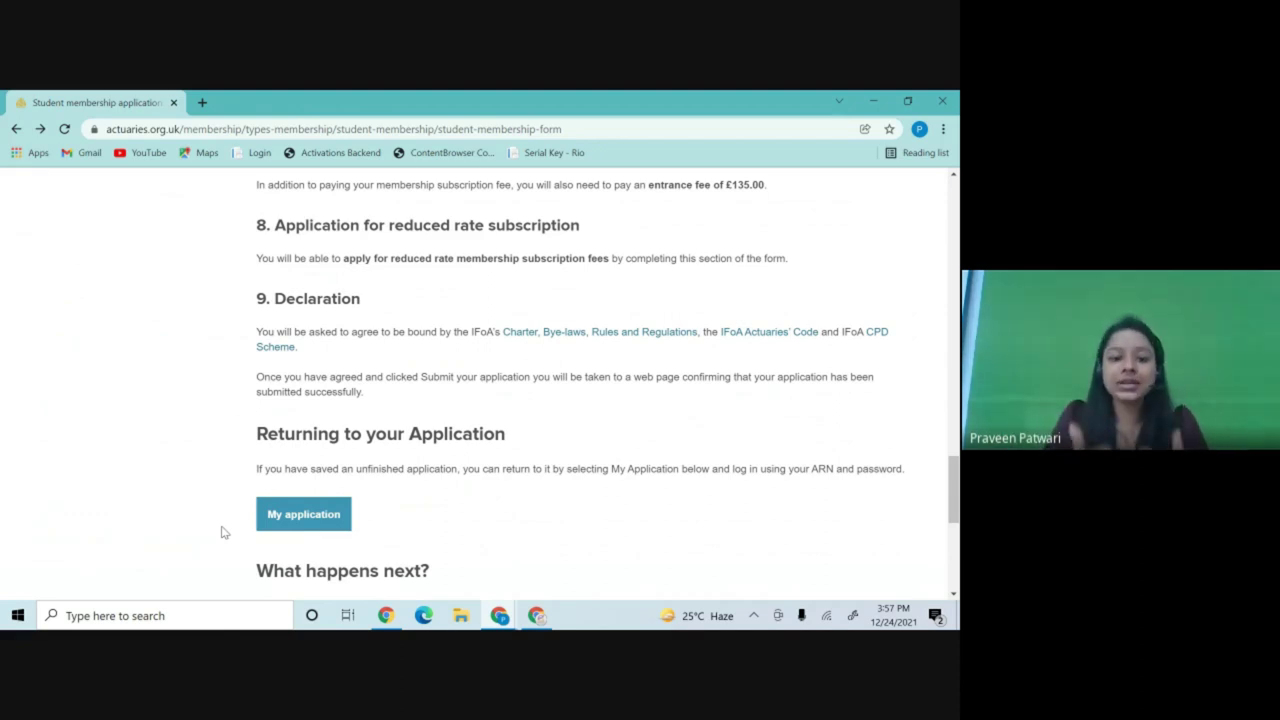
{"action": "scroll", "coordinate": [224, 533], "scroll_direction": "down", "scroll_amount": 3}
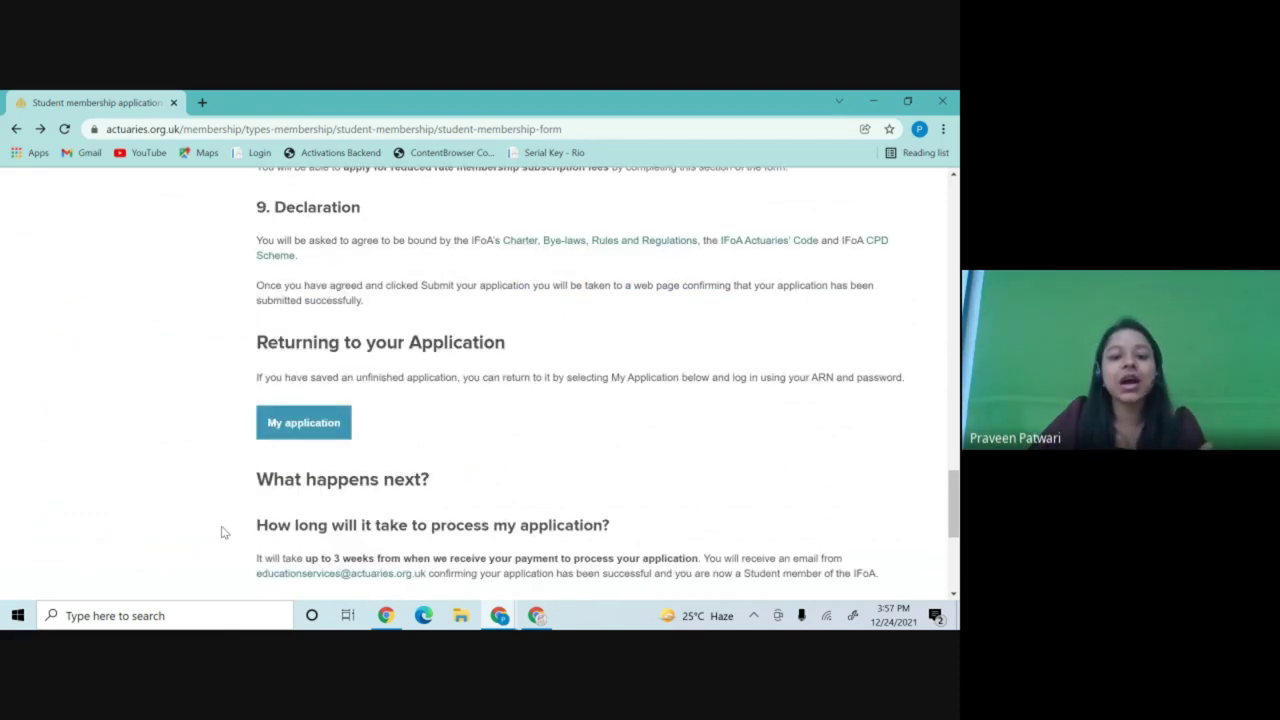
{"action": "scroll", "coordinate": [224, 533], "scroll_direction": "down", "scroll_amount": 1}
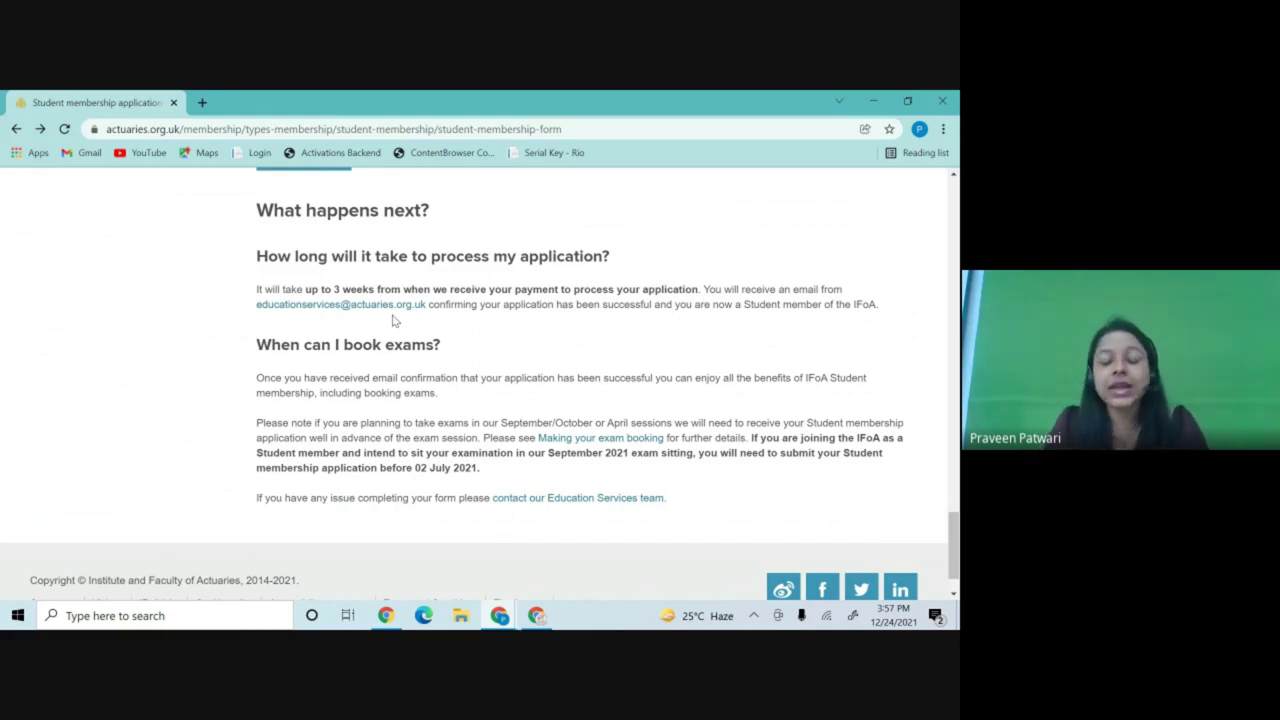
{"action": "scroll", "coordinate": [393, 320], "scroll_direction": "up", "scroll_amount": 15}
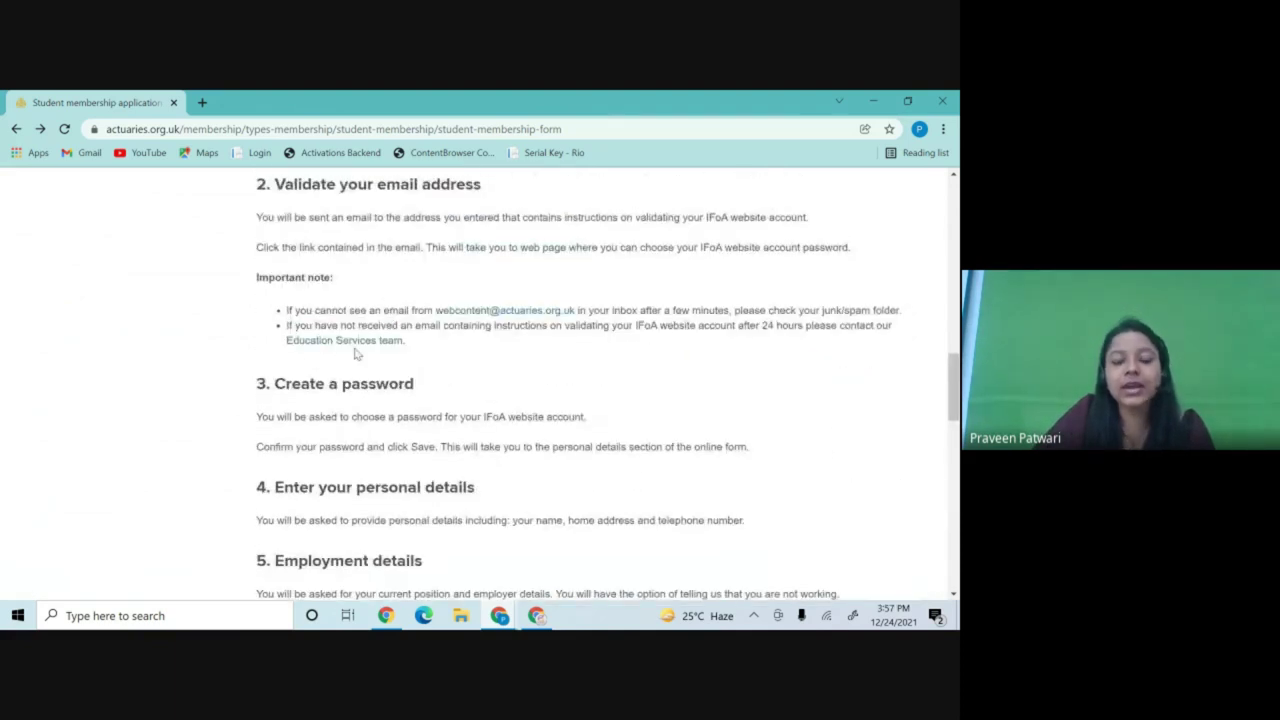
{"action": "scroll", "coordinate": [348, 352], "scroll_direction": "down", "scroll_amount": 5}
{"action": "scroll", "coordinate": [346, 352], "scroll_direction": "down", "scroll_amount": 15}
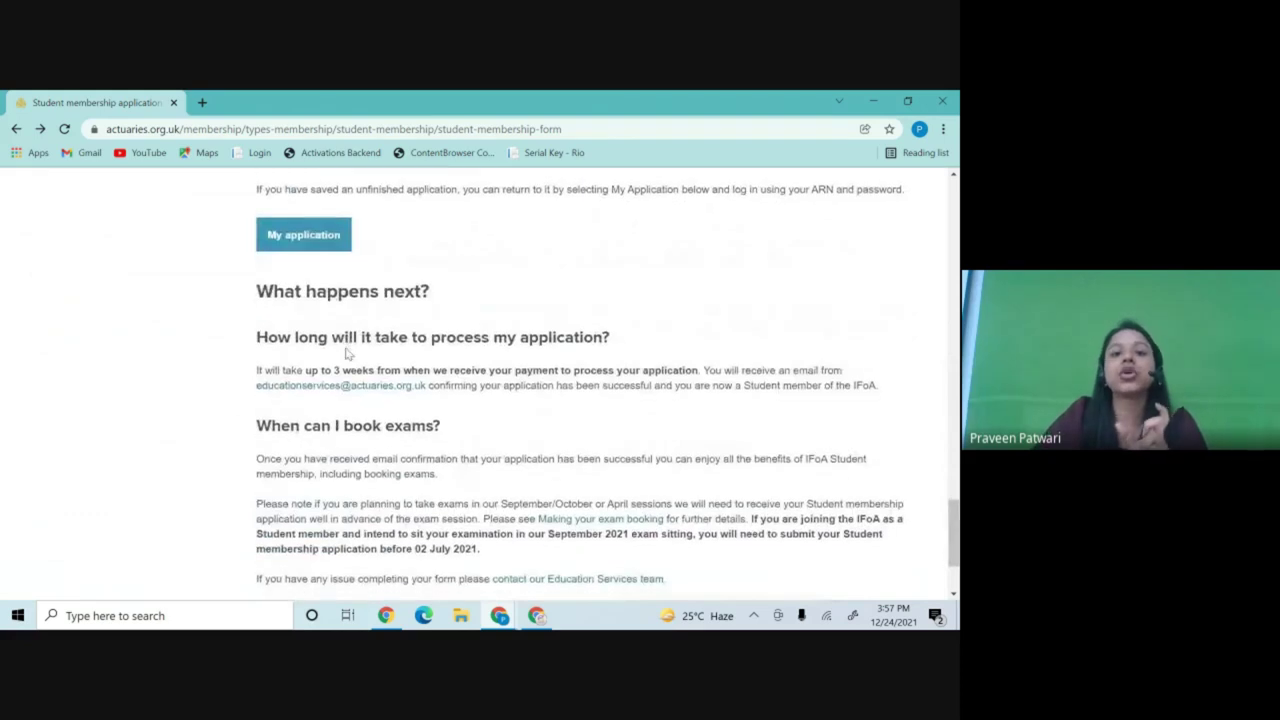